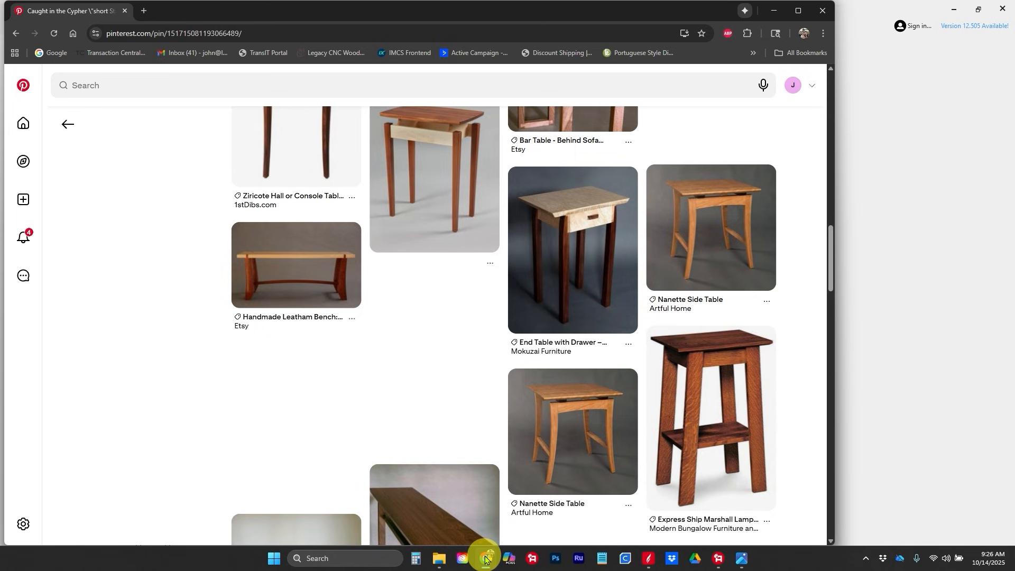
Look through the Pinterest side table pin and its related table designs as reference for the project.
scroll(503, 374, up, 5)
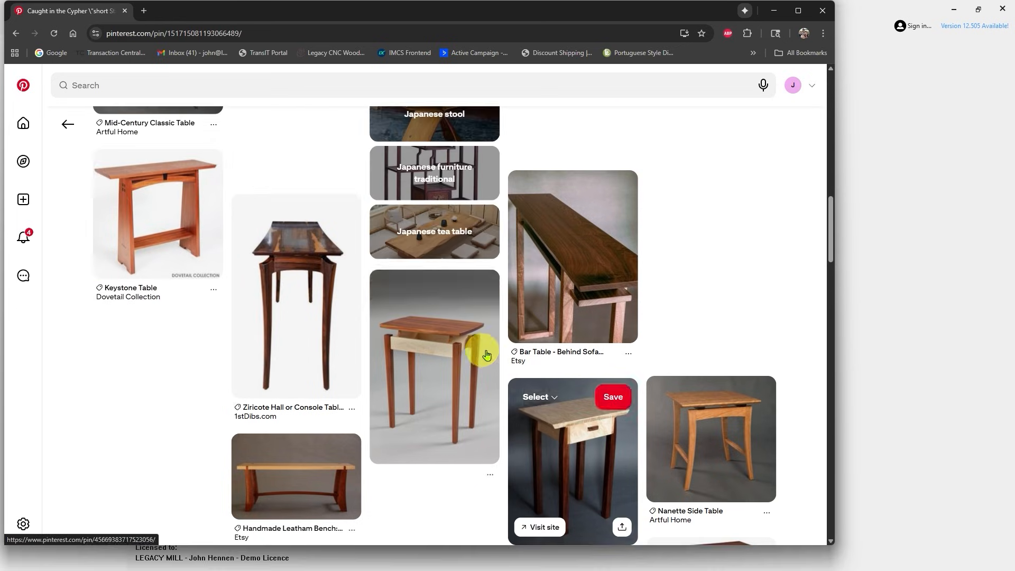
scroll(486, 354, up, 10)
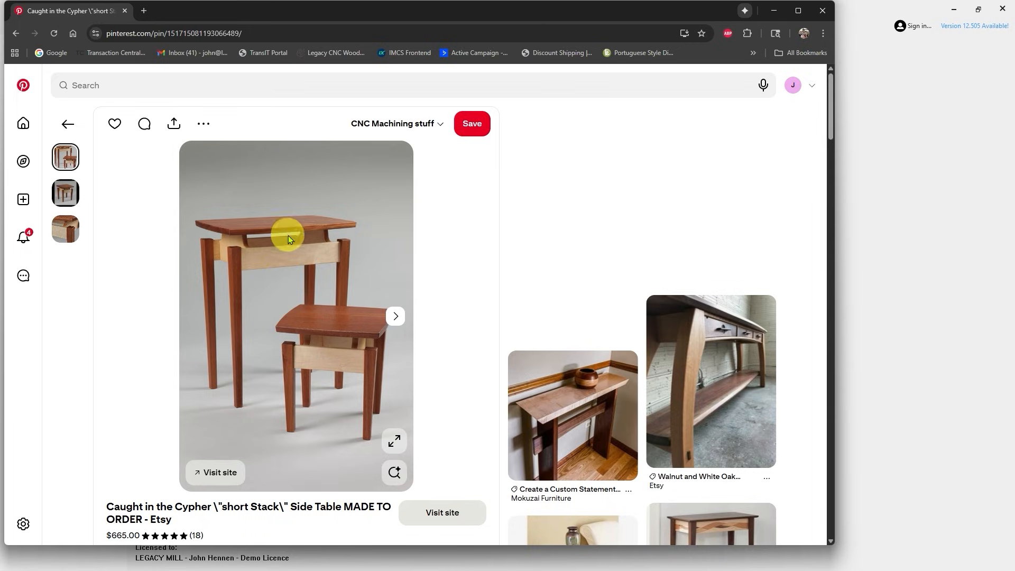
scroll(579, 328, down, 1)
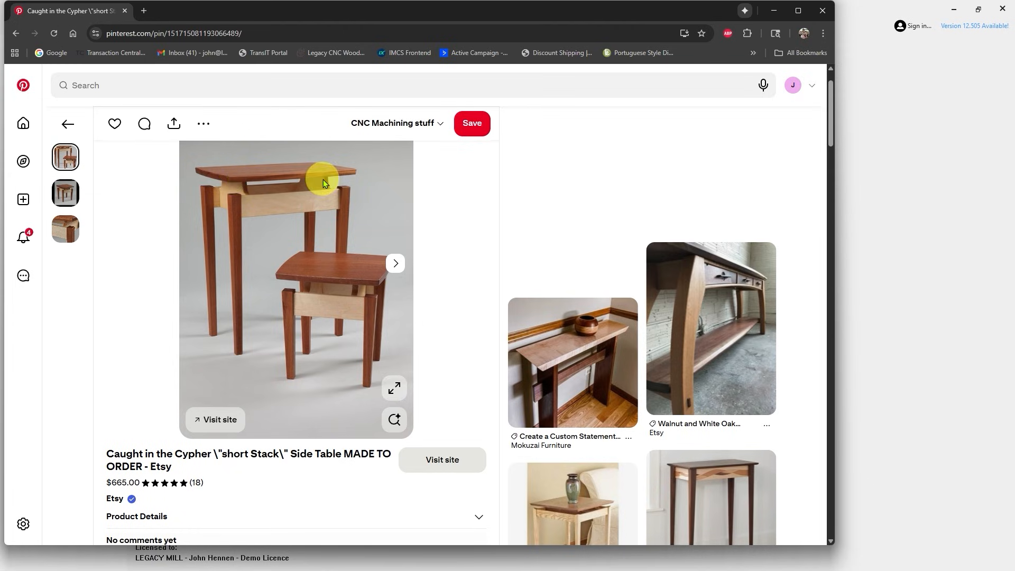
scroll(287, 187, down, 2)
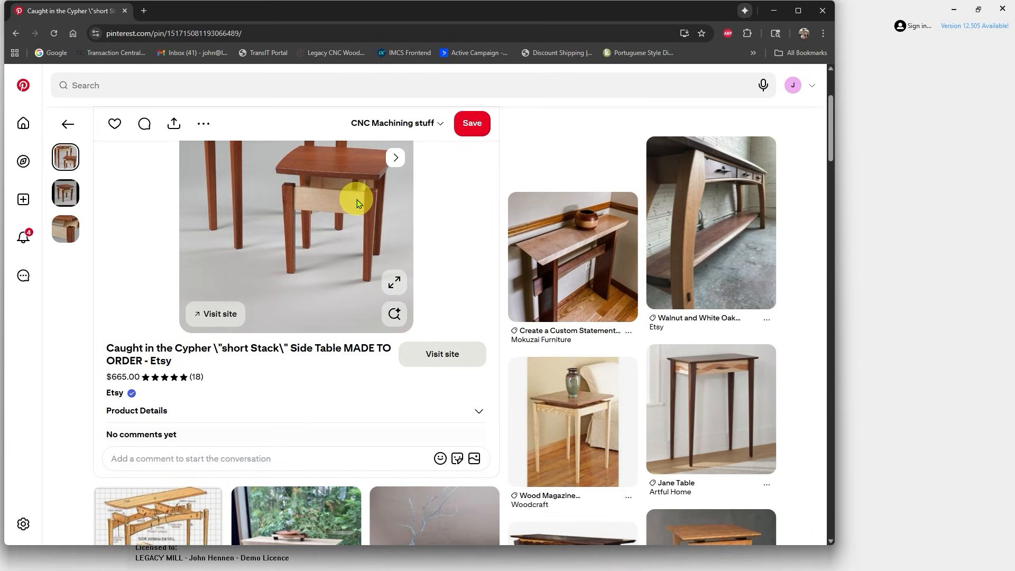
scroll(357, 199, down, 5)
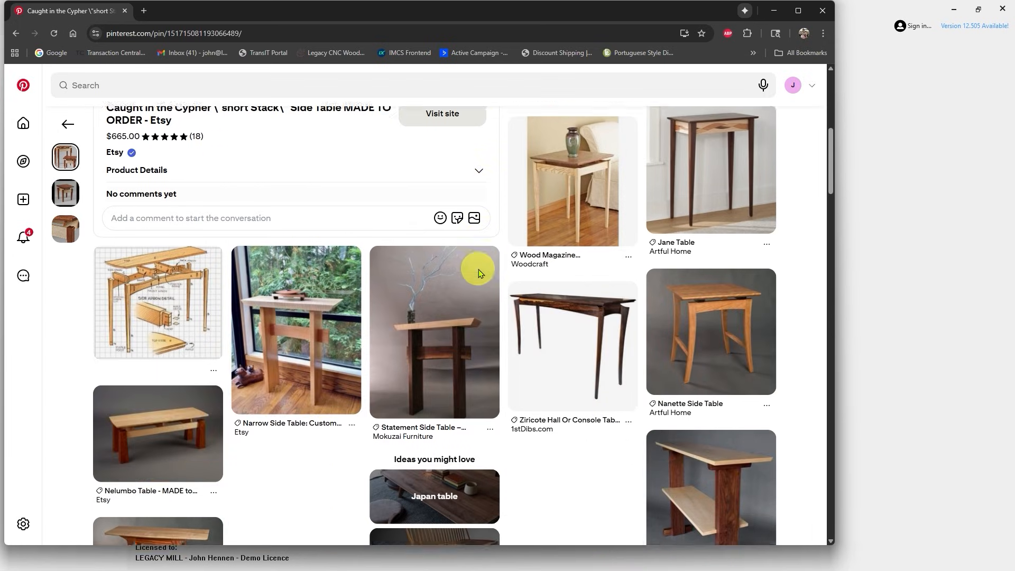
scroll(478, 271, down, 2)
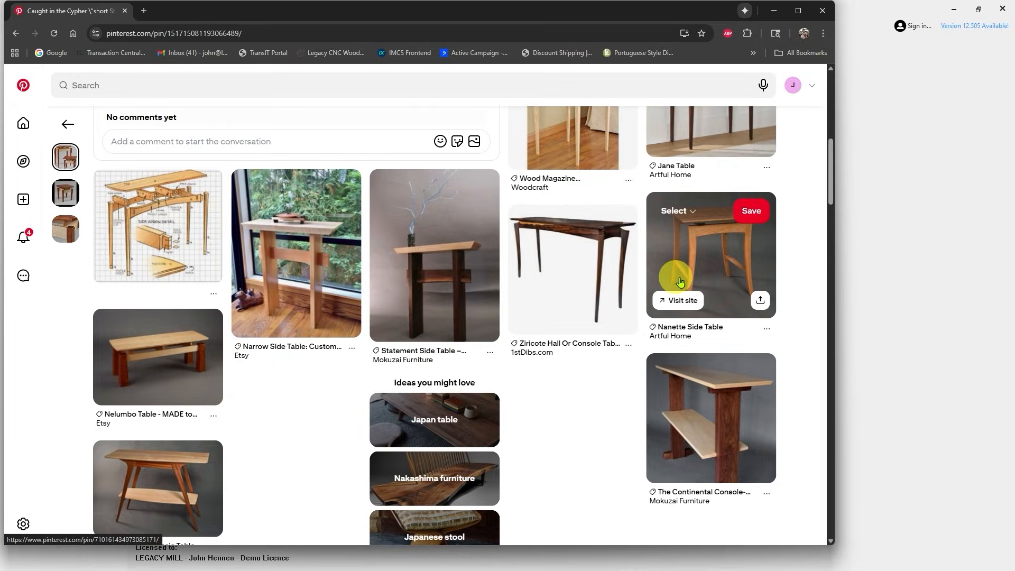
Switch to Aspire, open the recent file Side Table.crv3d and inspect the leg and skirt joint in the front view.
click(947, 231)
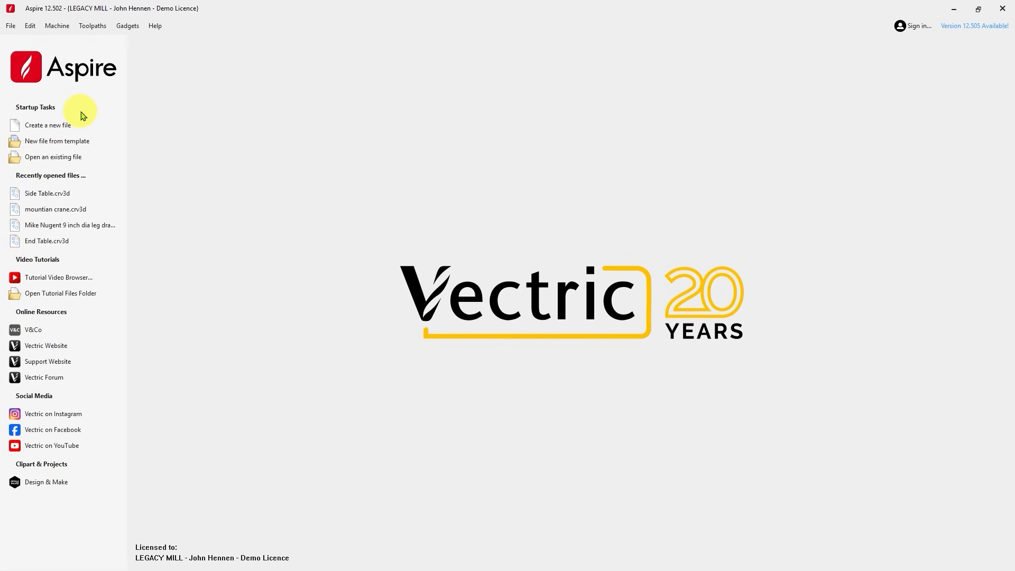
click(30, 198)
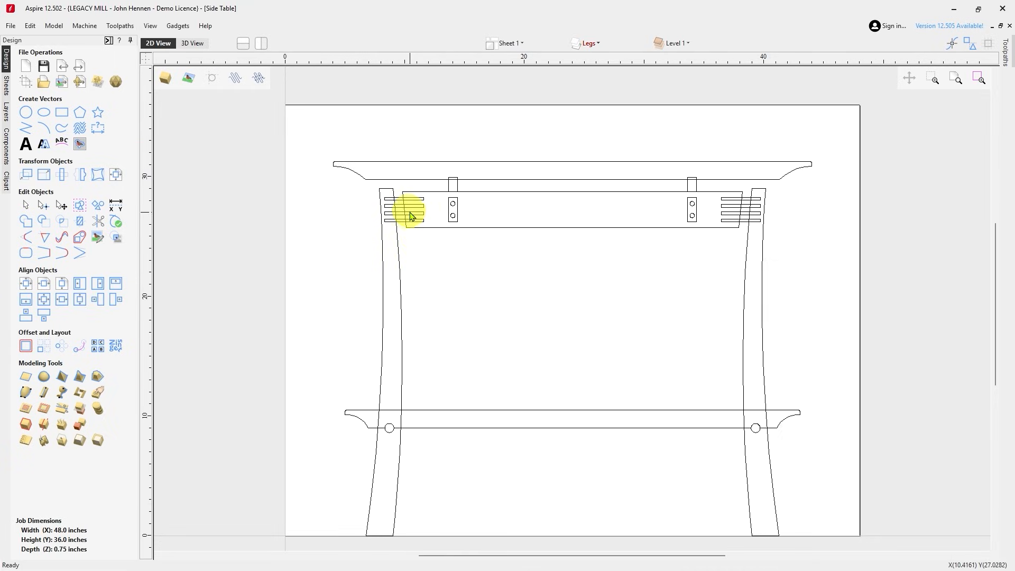
scroll(411, 210, up, 1)
scroll(410, 209, up, 3)
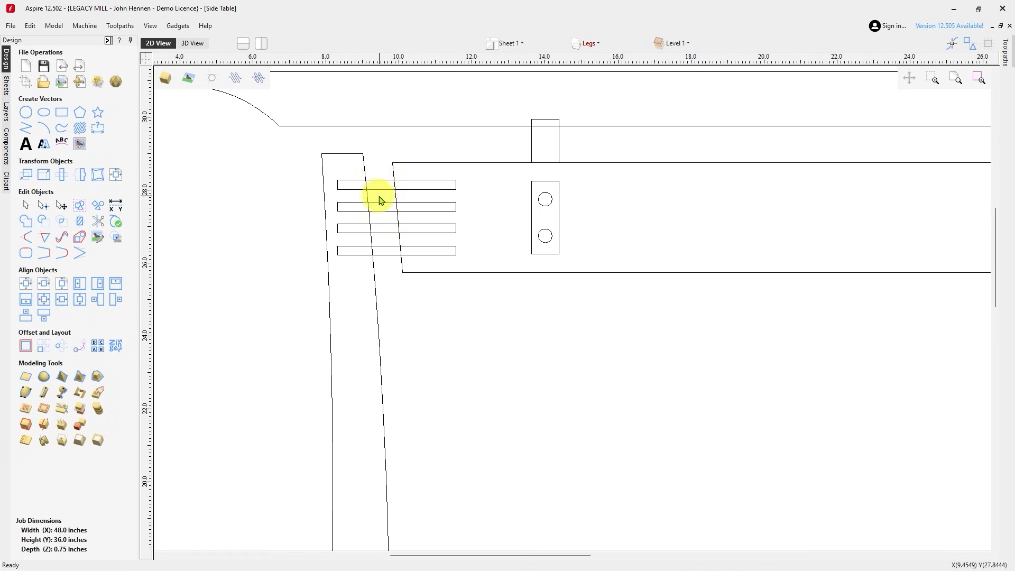
scroll(352, 233, down, 3)
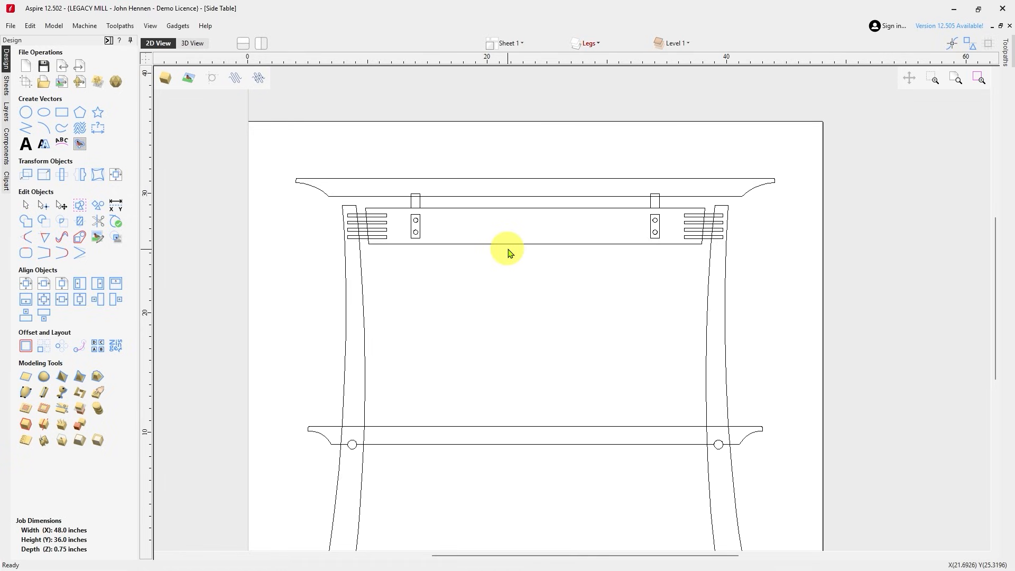
scroll(509, 252, down, 1)
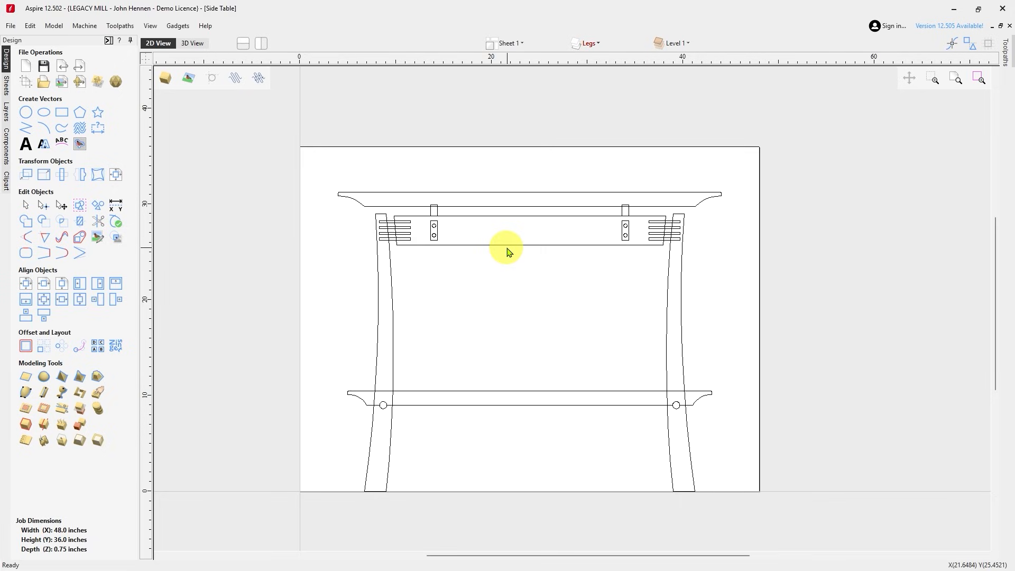
Make the Side View layer visible alongside the front view drawing.
click(590, 45)
click(598, 82)
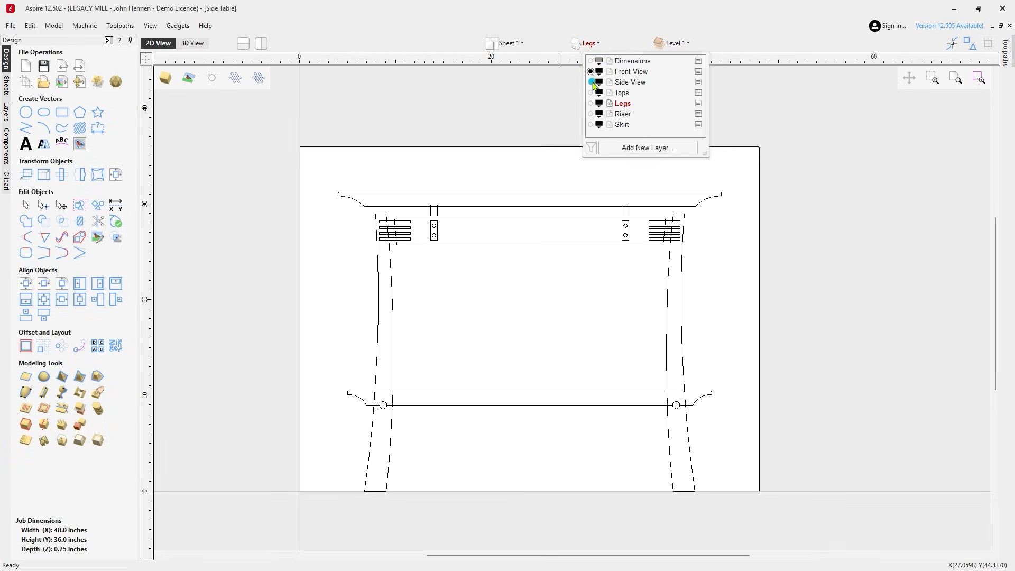
scroll(483, 136, down, 1)
click(398, 174)
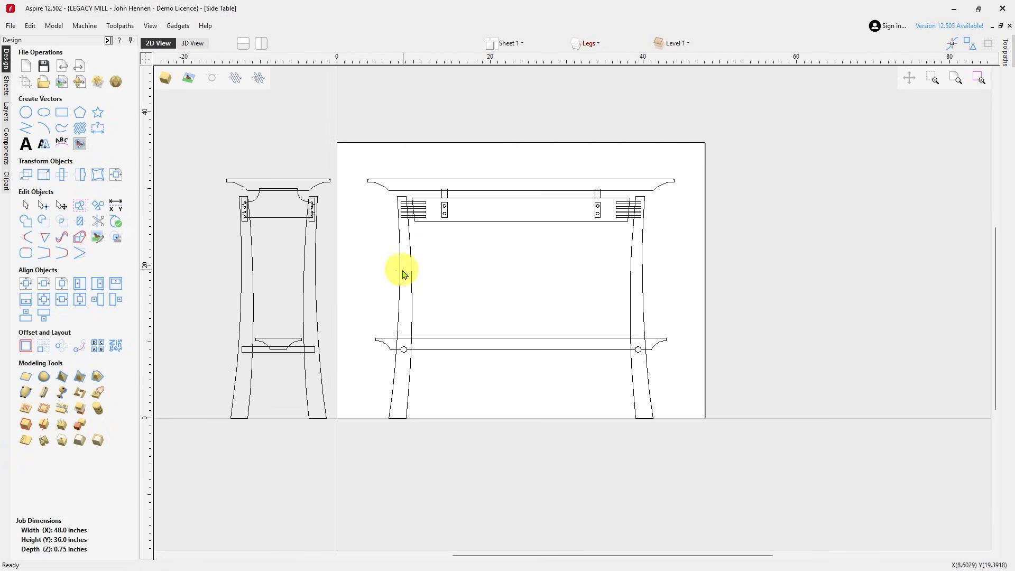
Examine how the skirt, riser and tabletop meet the legs in the side view drawing.
scroll(246, 208, up, 3)
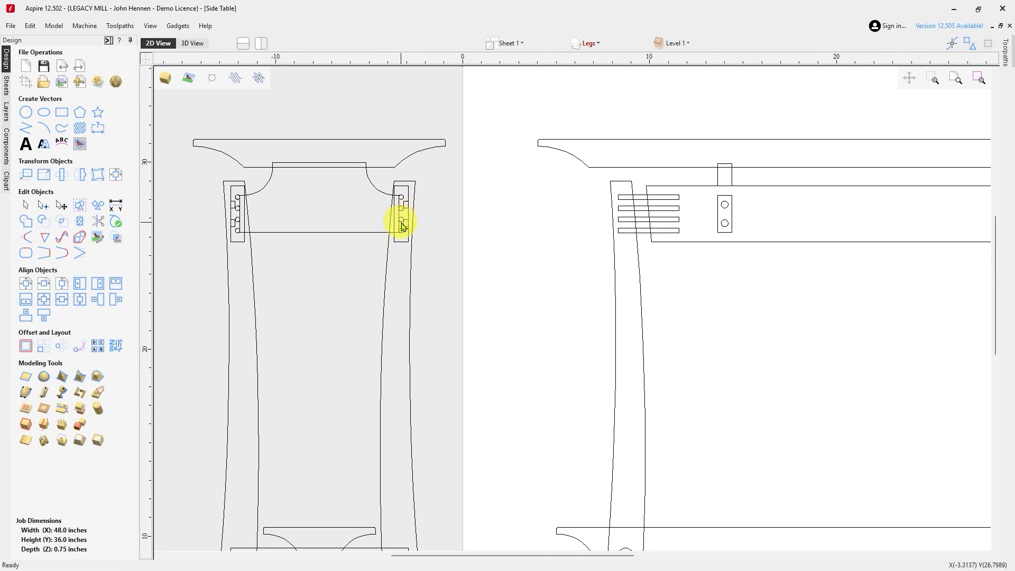
scroll(405, 197, up, 3)
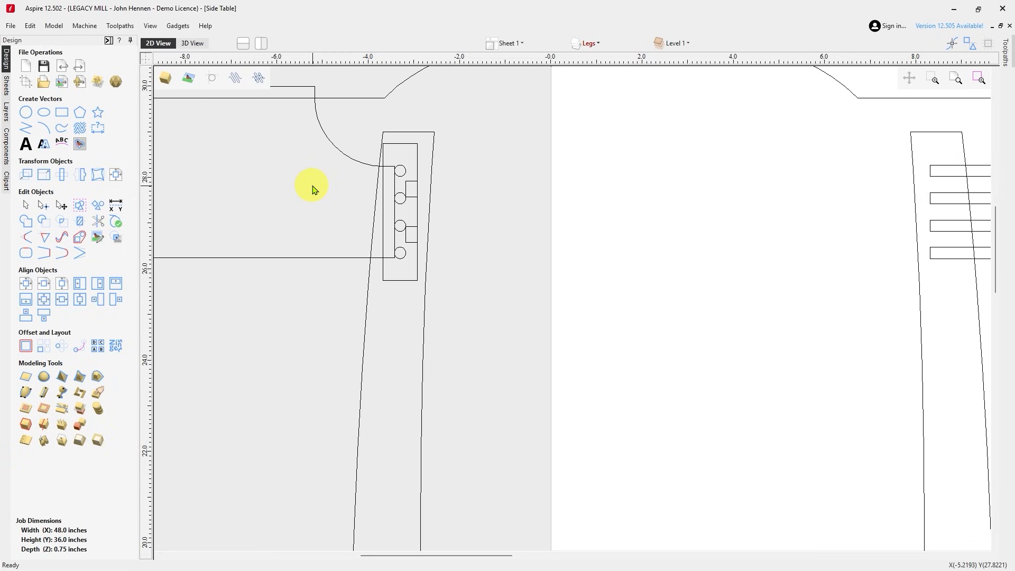
scroll(313, 189, down, 2)
scroll(312, 189, down, 2)
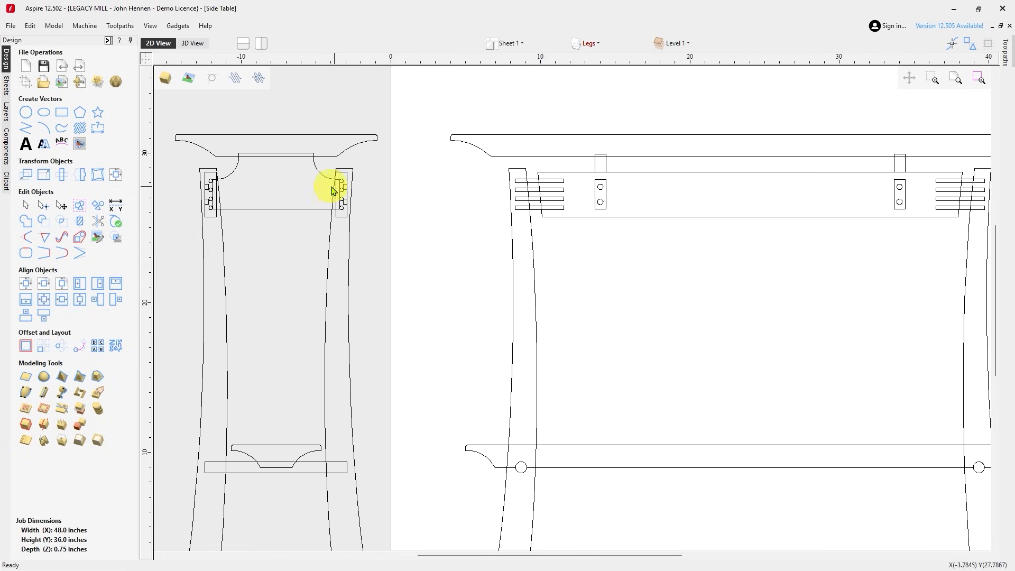
scroll(384, 191, down, 3)
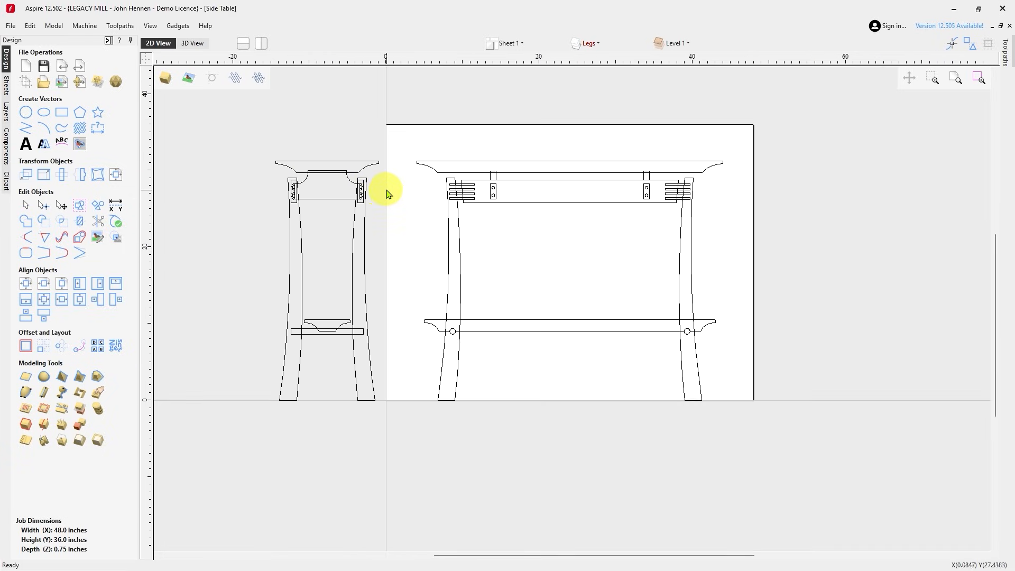
scroll(386, 192, up, 4)
scroll(375, 120, down, 1)
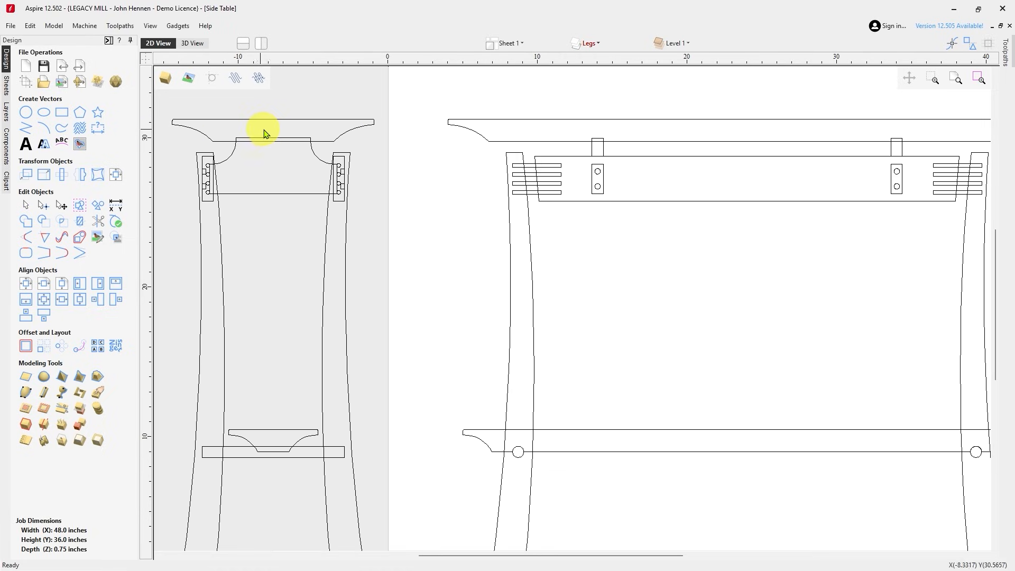
scroll(246, 130, down, 2)
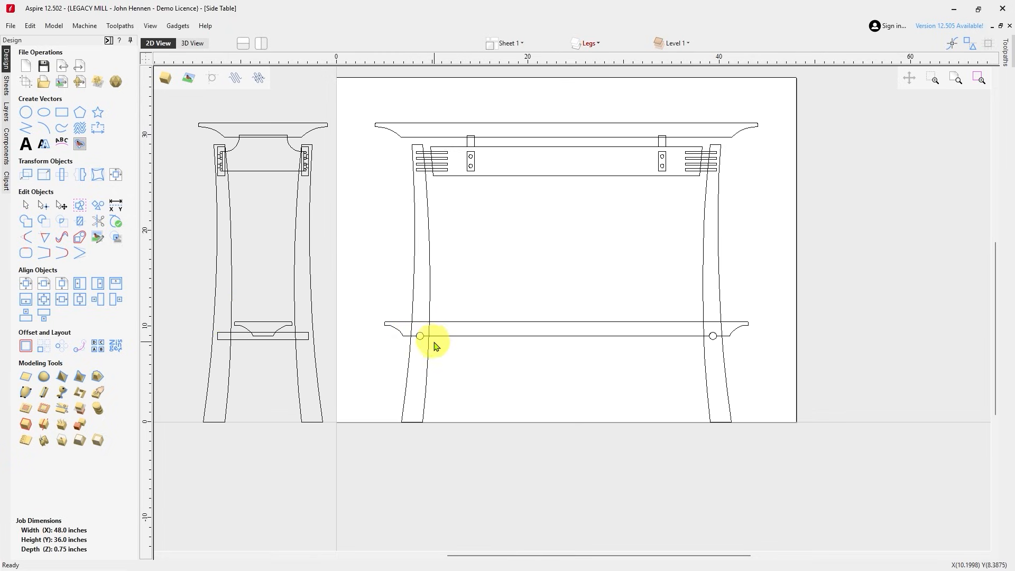
Examine the round stretcher joints where the lower shelf crosses both legs in the front view.
scroll(413, 338, up, 2)
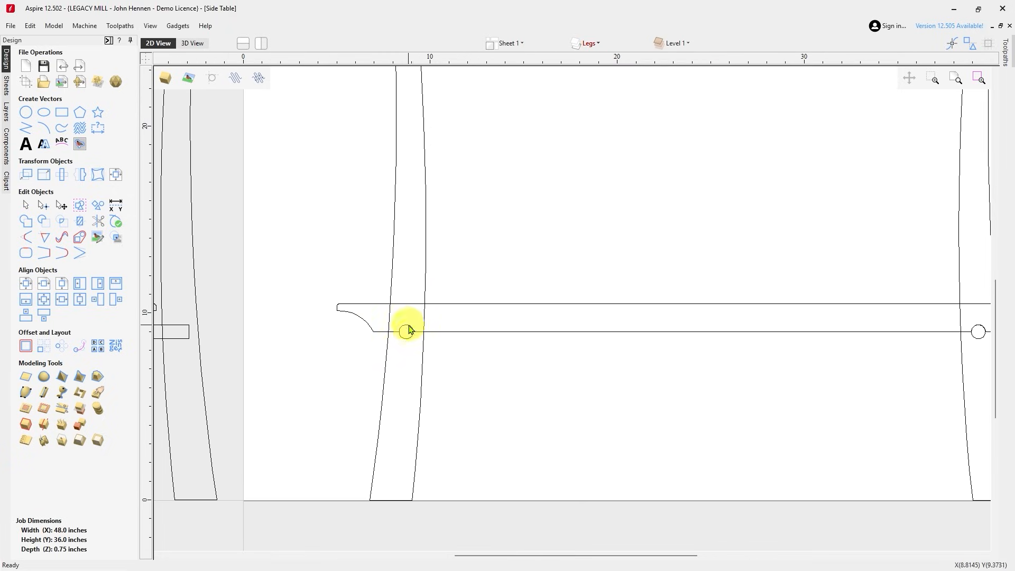
scroll(403, 339, down, 2)
scroll(770, 341, up, 3)
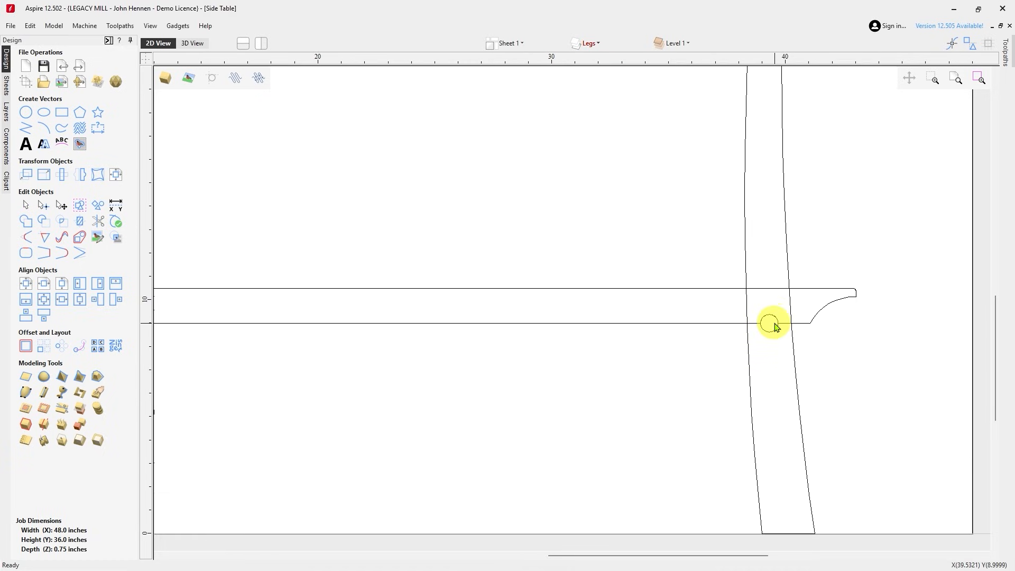
scroll(773, 324, down, 3)
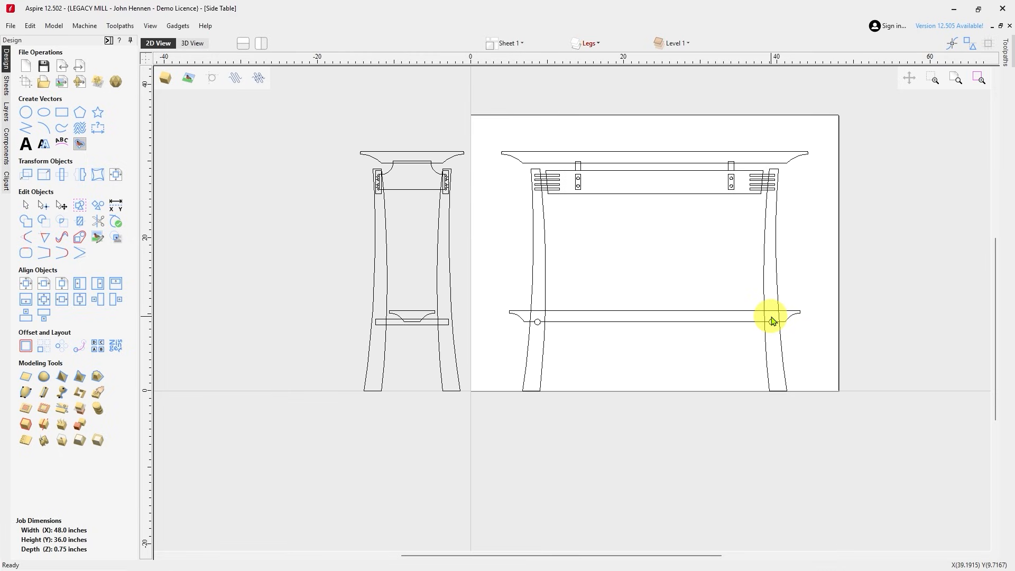
scroll(561, 291, down, 2)
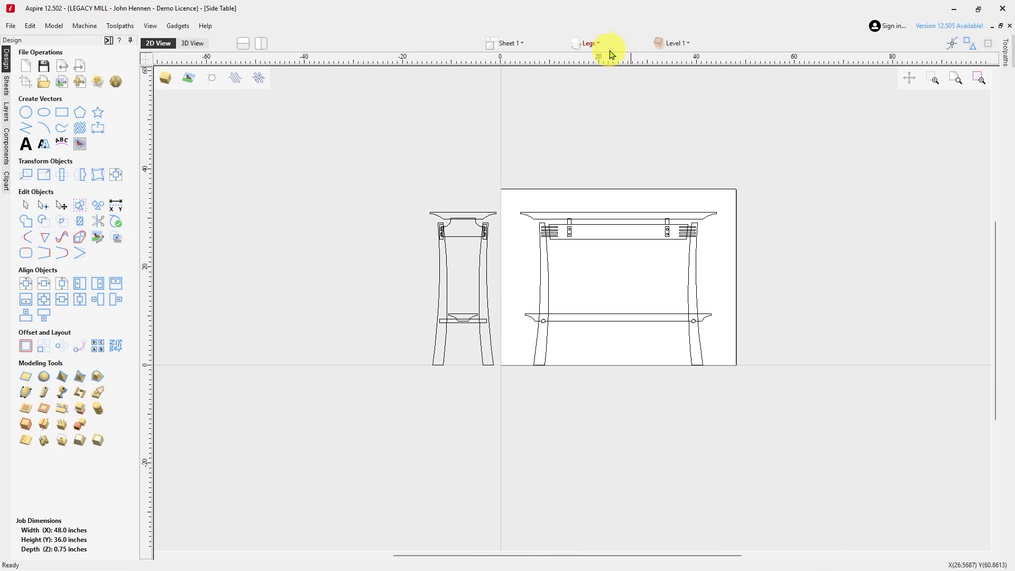
Make the Tops layer visible and compare the tabletop and shelf layouts with the front and side views.
click(588, 43)
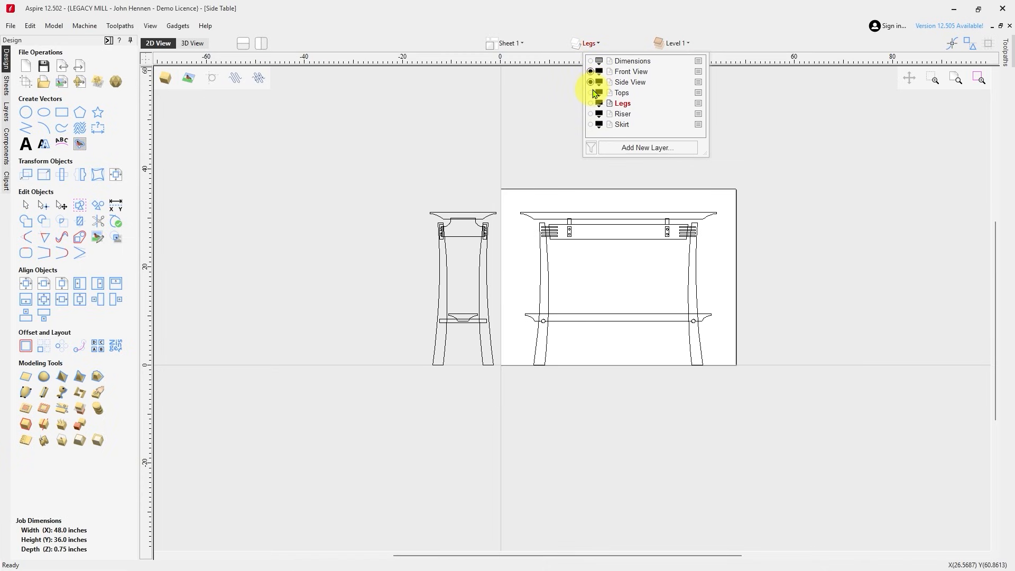
click(592, 91)
click(466, 113)
scroll(544, 167, down, 1)
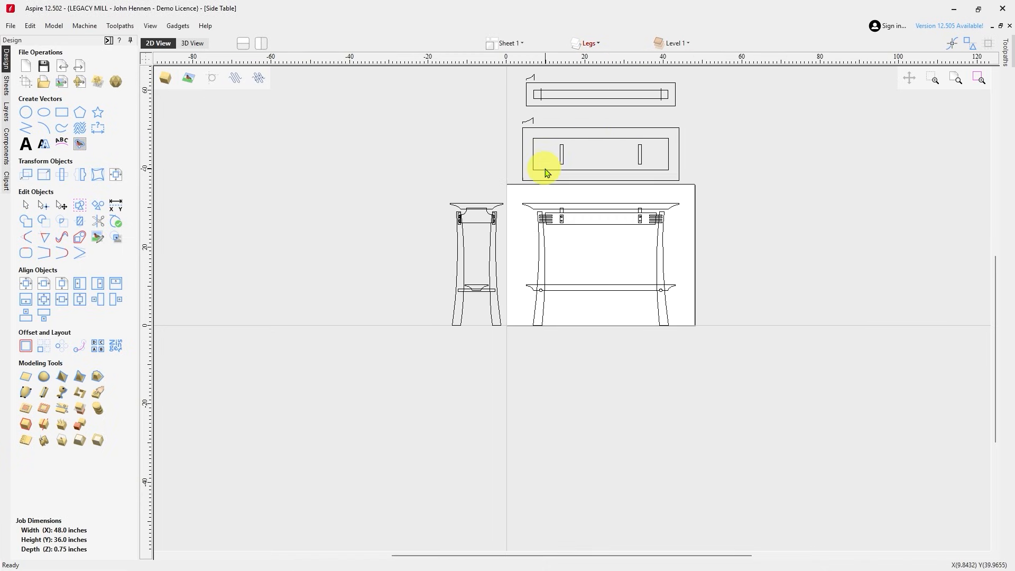
scroll(628, 112, up, 1)
scroll(629, 115, up, 1)
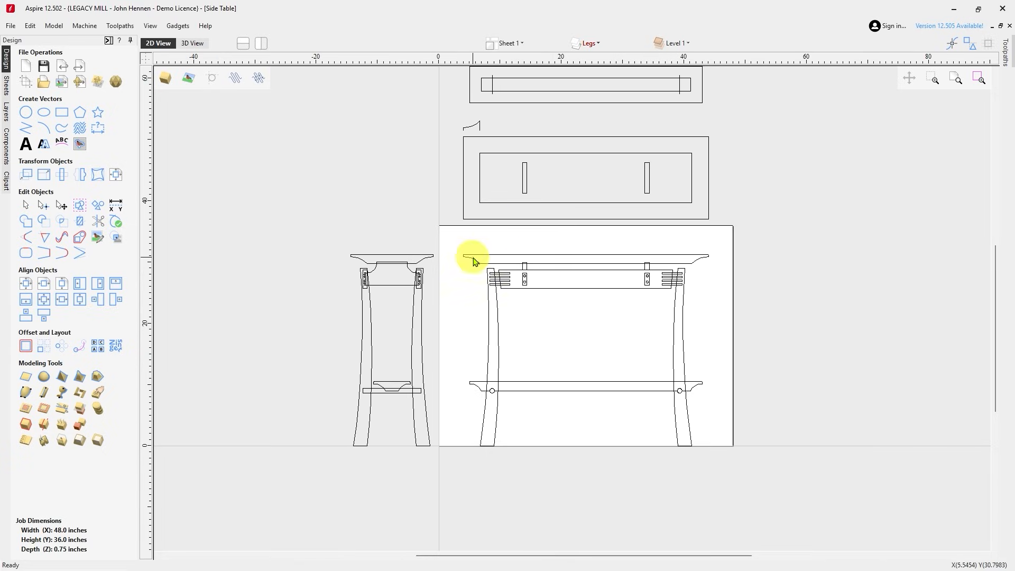
scroll(407, 265, up, 3)
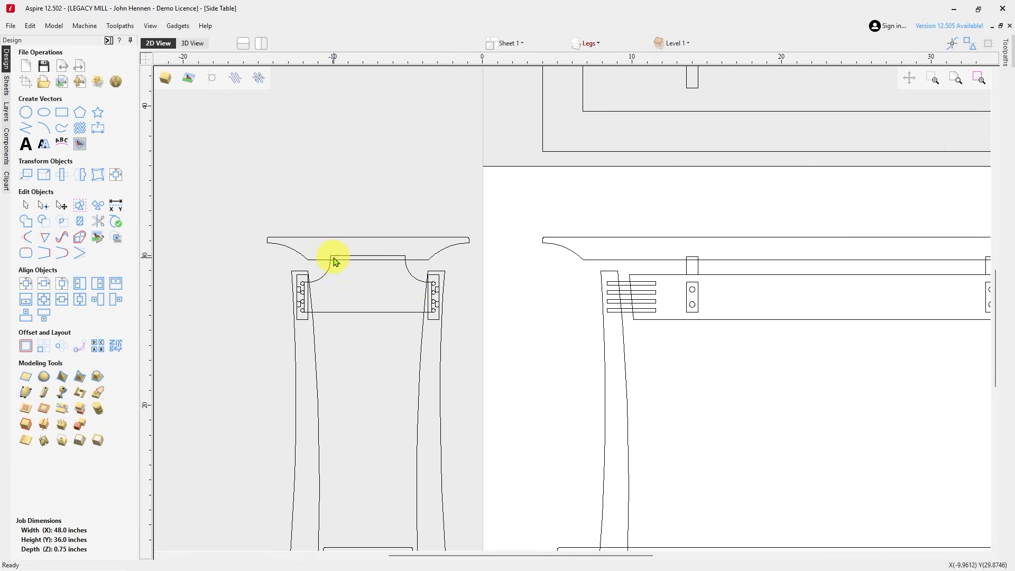
scroll(396, 259, down, 2)
scroll(535, 161, up, 1)
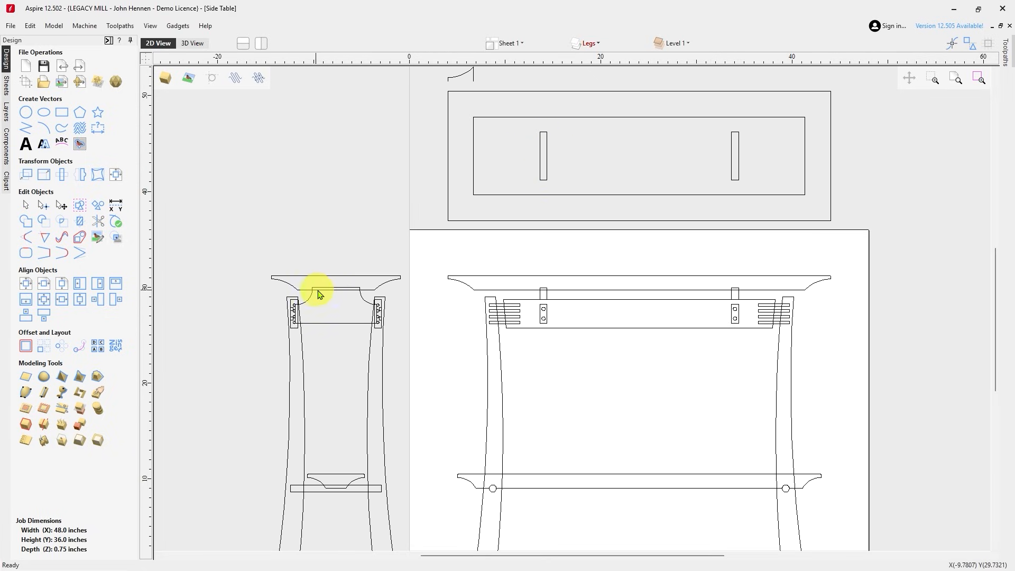
scroll(630, 211, down, 3)
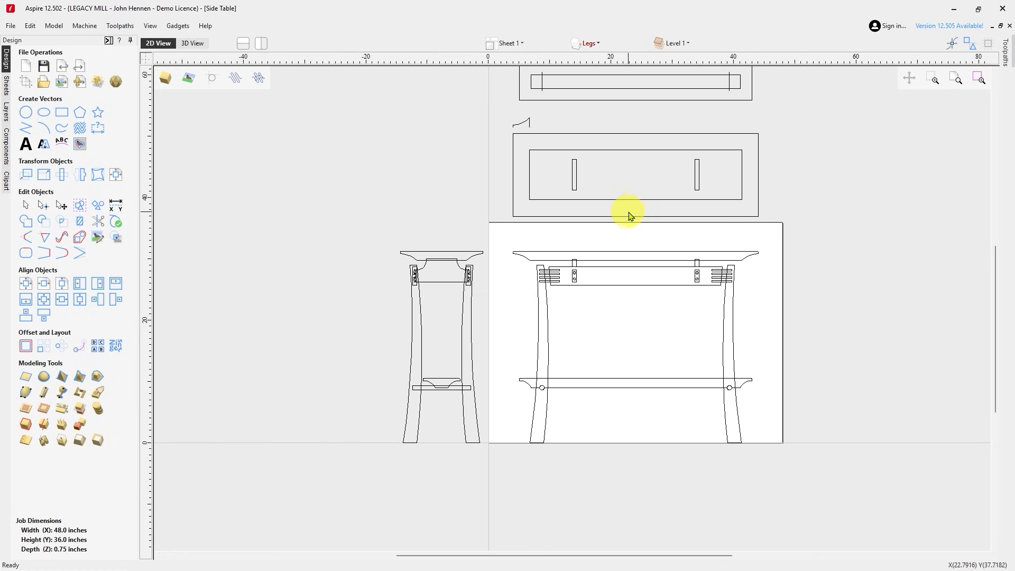
Make the Legs layer visible alongside the front view, side view and tops.
click(591, 44)
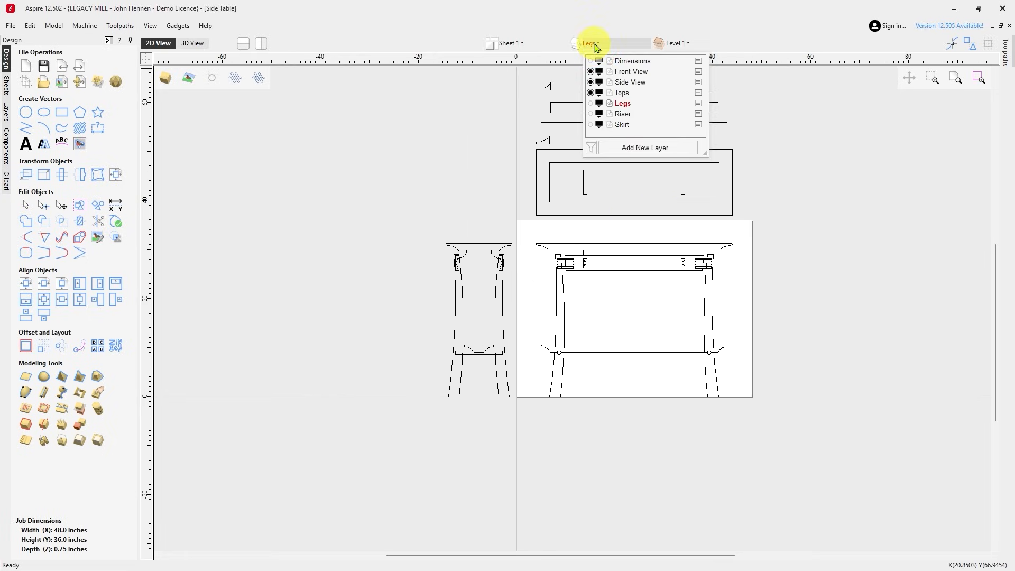
click(591, 104)
click(475, 155)
scroll(391, 188, down, 1)
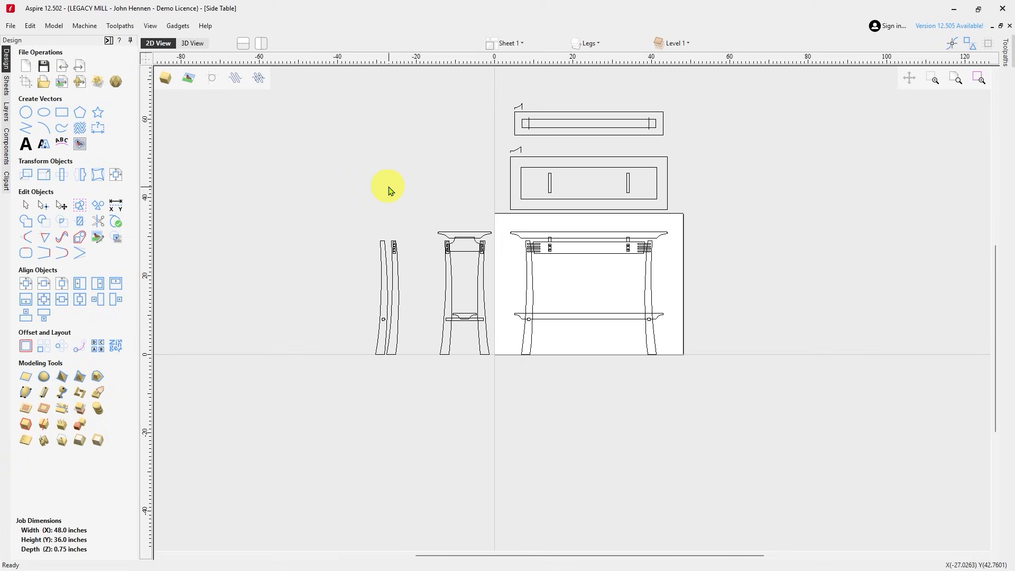
Examine the two separate leg profiles, including the upper joint's hole pattern and the lower stretcher hole.
scroll(348, 274, up, 4)
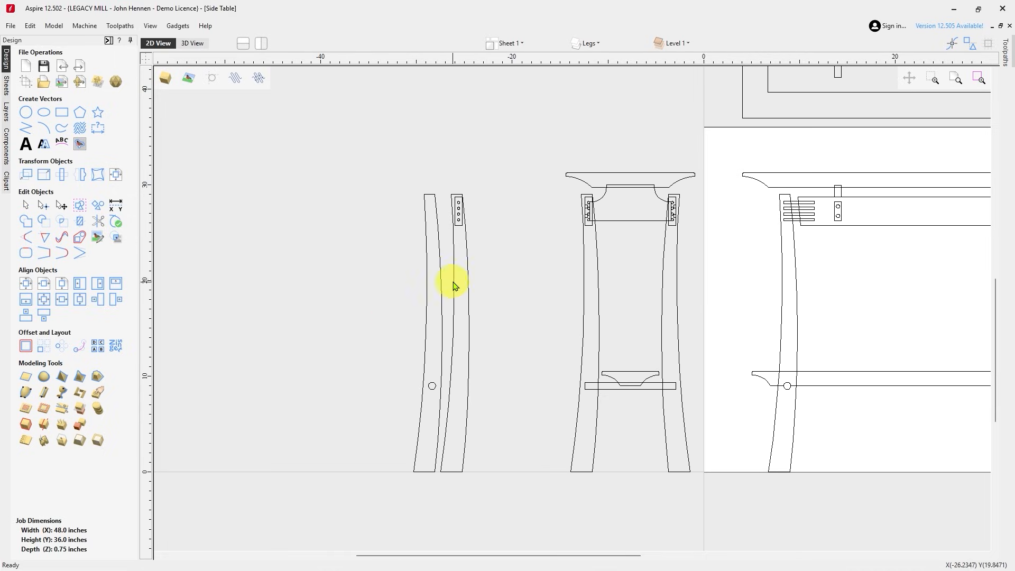
scroll(458, 204, up, 1)
scroll(458, 218, down, 2)
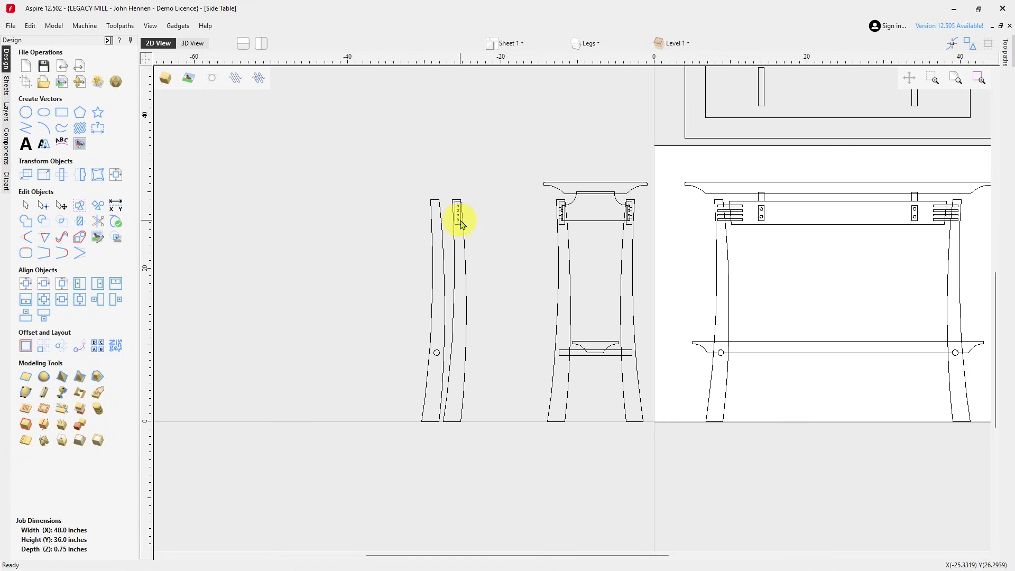
scroll(459, 225, up, 2)
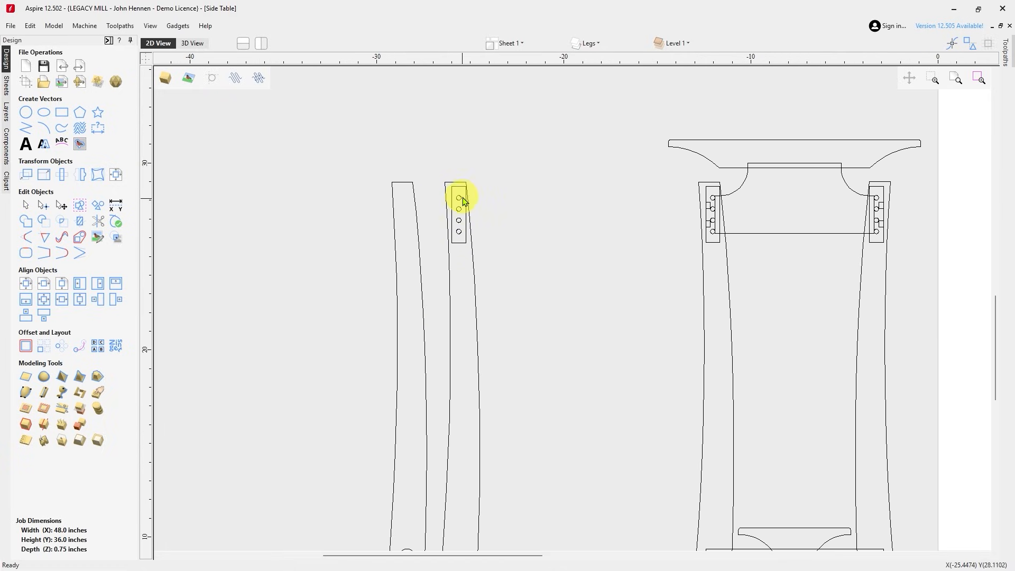
scroll(460, 212, down, 3)
scroll(431, 388, up, 1)
scroll(431, 388, up, 1)
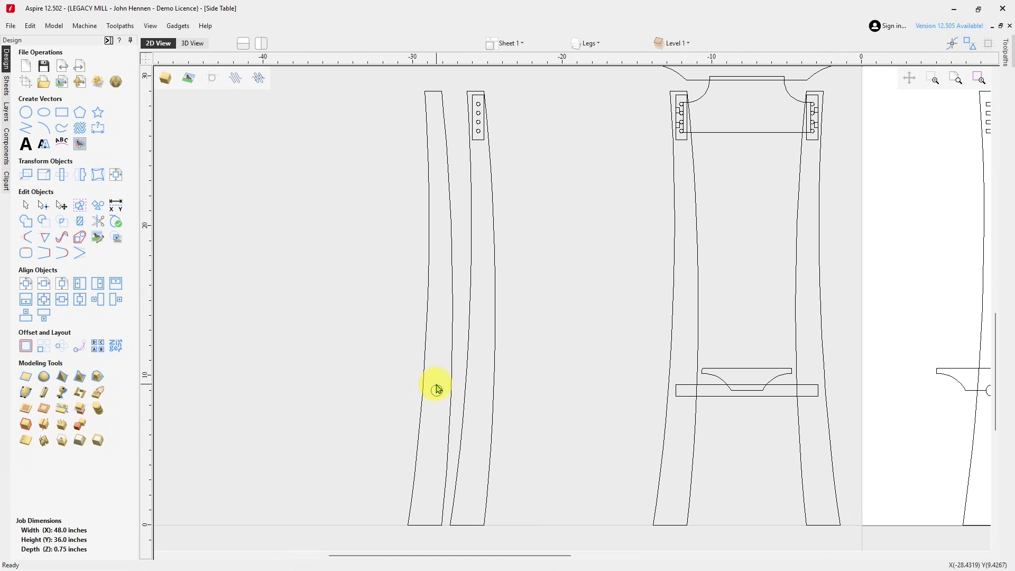
Examine the tabletop and shelf layouts against the separate leg profiles, side view and front view.
scroll(431, 389, down, 2)
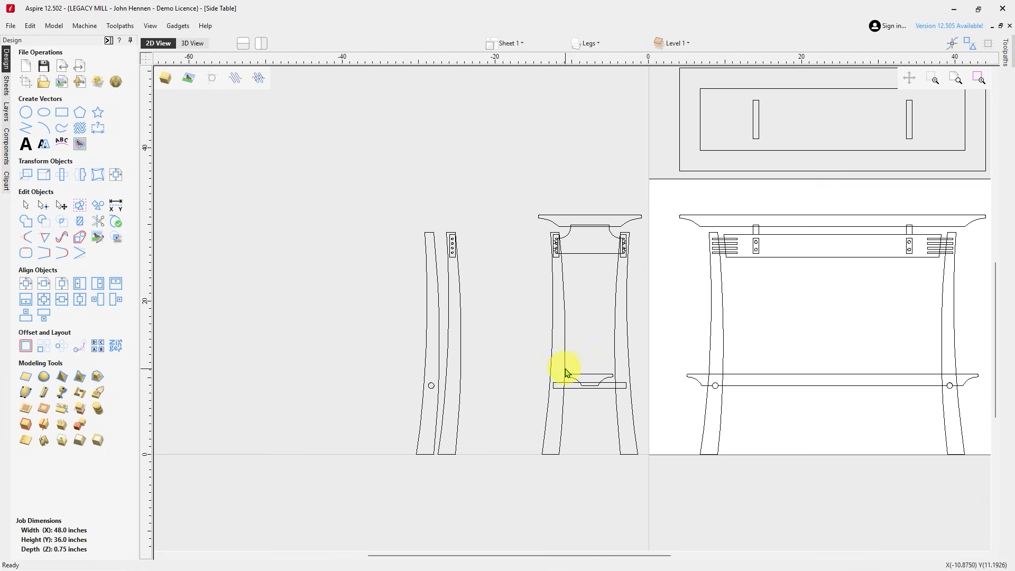
scroll(523, 349, down, 2)
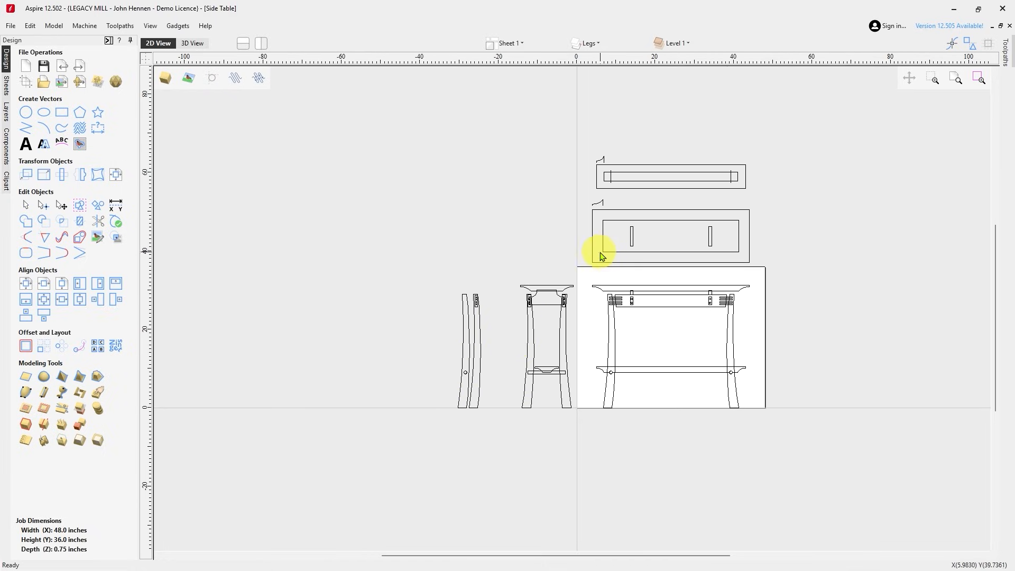
key(ctrl)
key(ctrl)
key(ctrl)
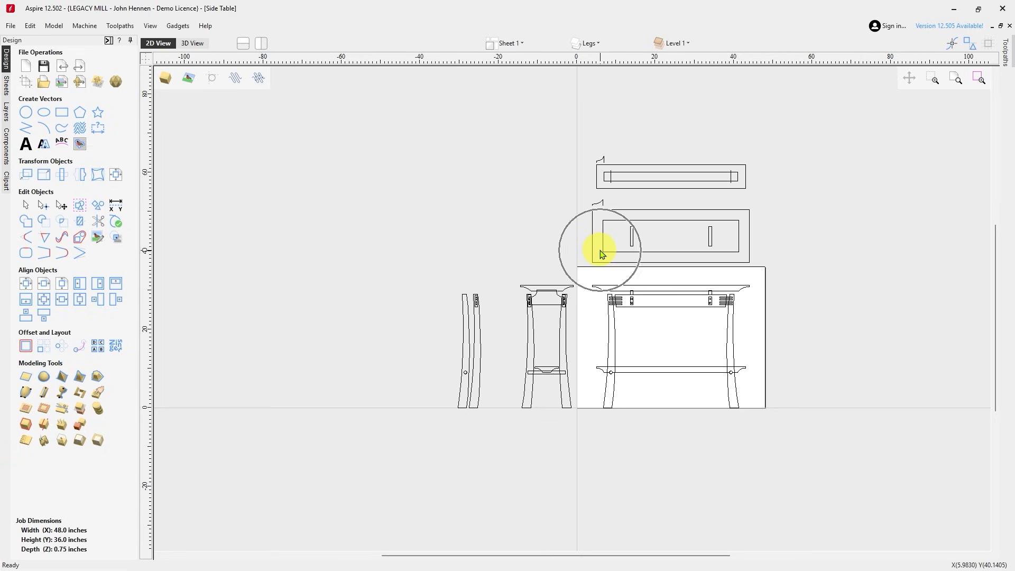
key(ctrl)
key(ctrl)
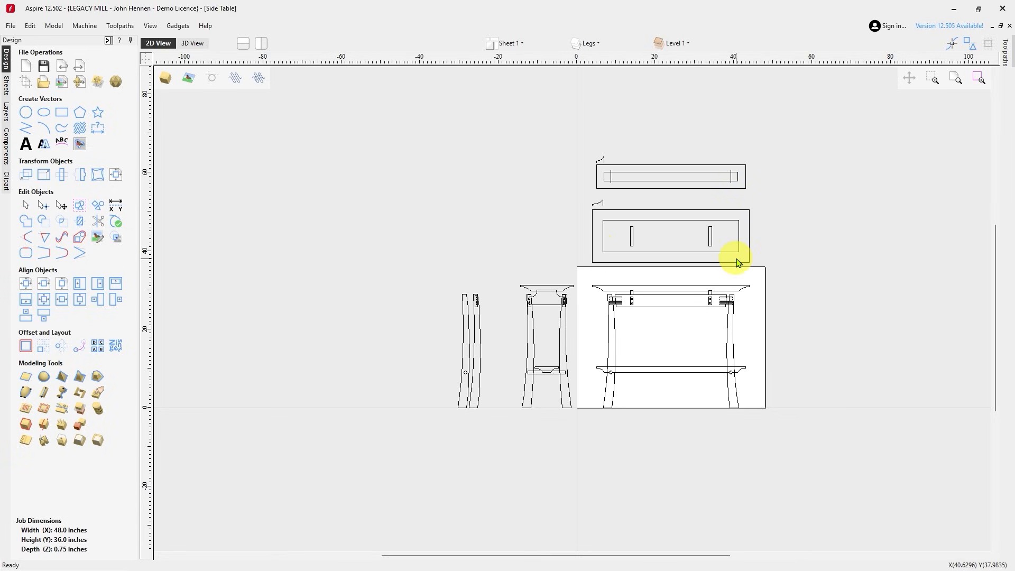
key(ctrl)
key(ctrl)
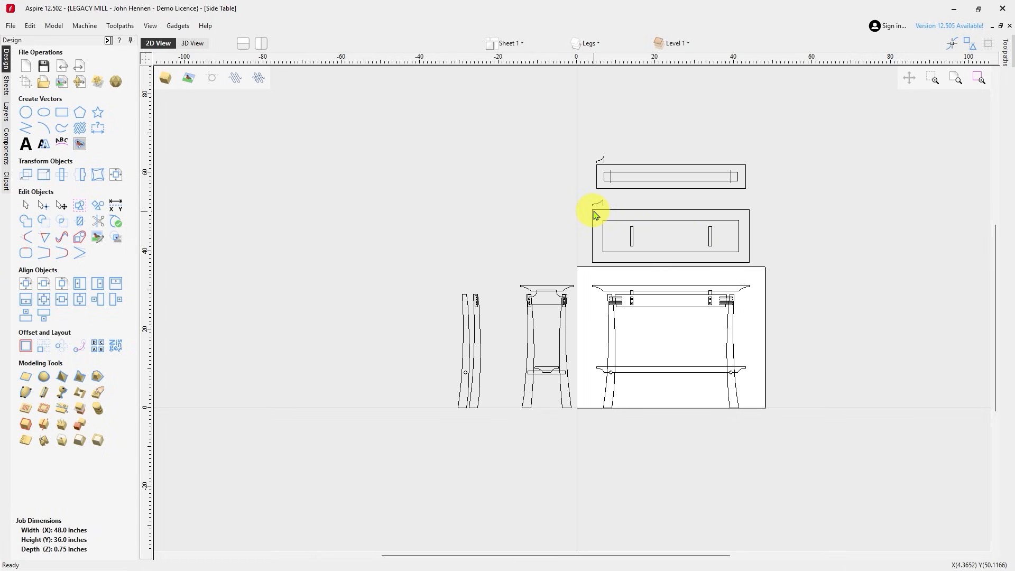
key(ctrl)
key(ctrl)
Make the Riser and Skirt layers visible alongside the front view, side view, tops and legs.
click(587, 42)
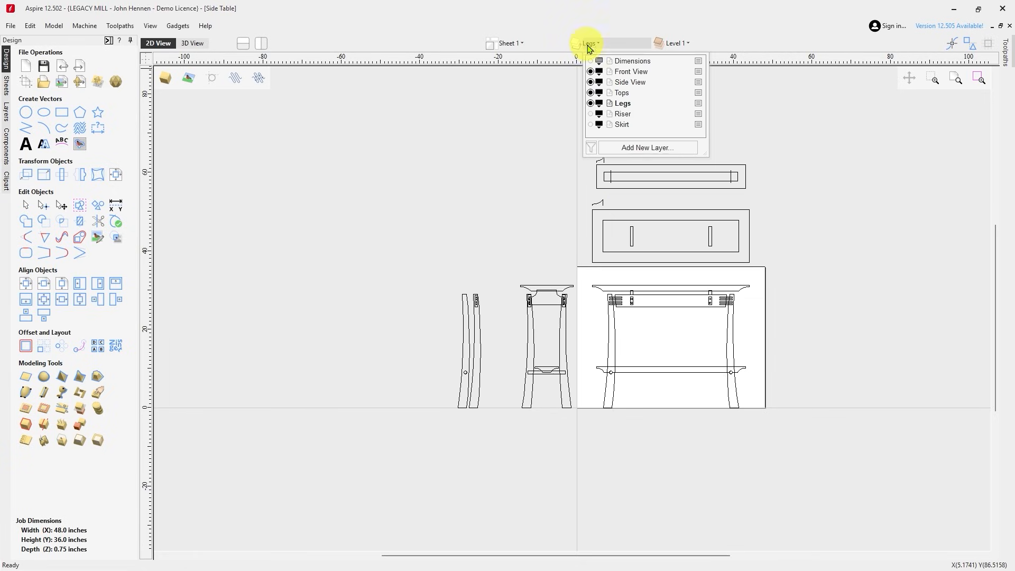
click(591, 114)
click(591, 124)
key(ctrl)
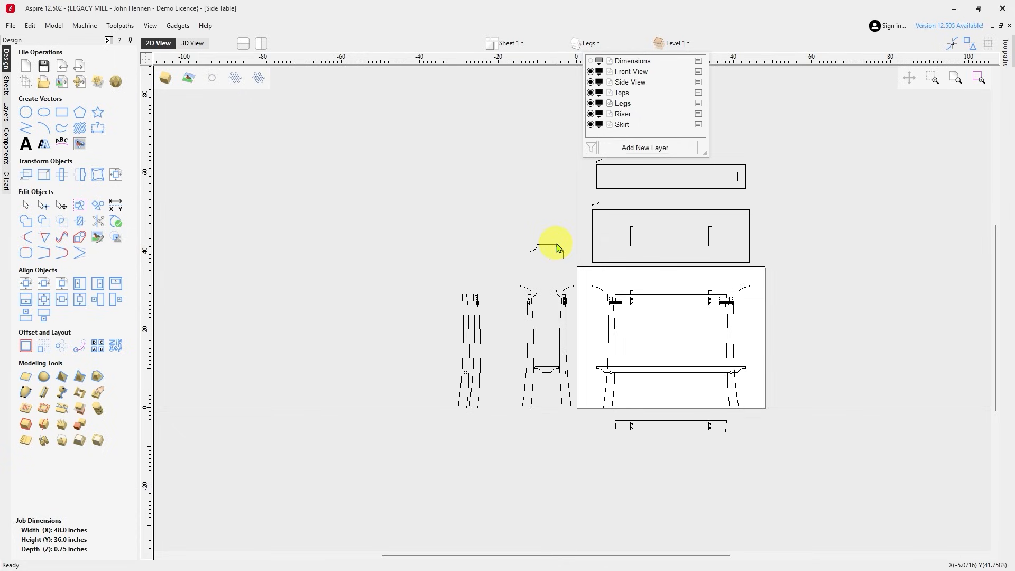
click(767, 453)
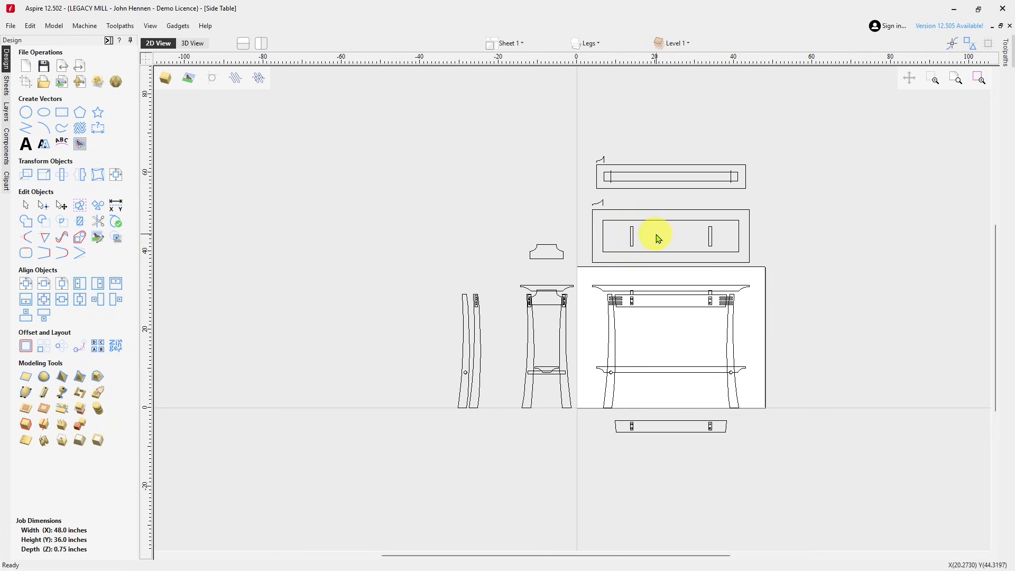
Switch to the Aspire window holding the Side Table Top file with the bamboo artwork.
mouse_move(582, 560)
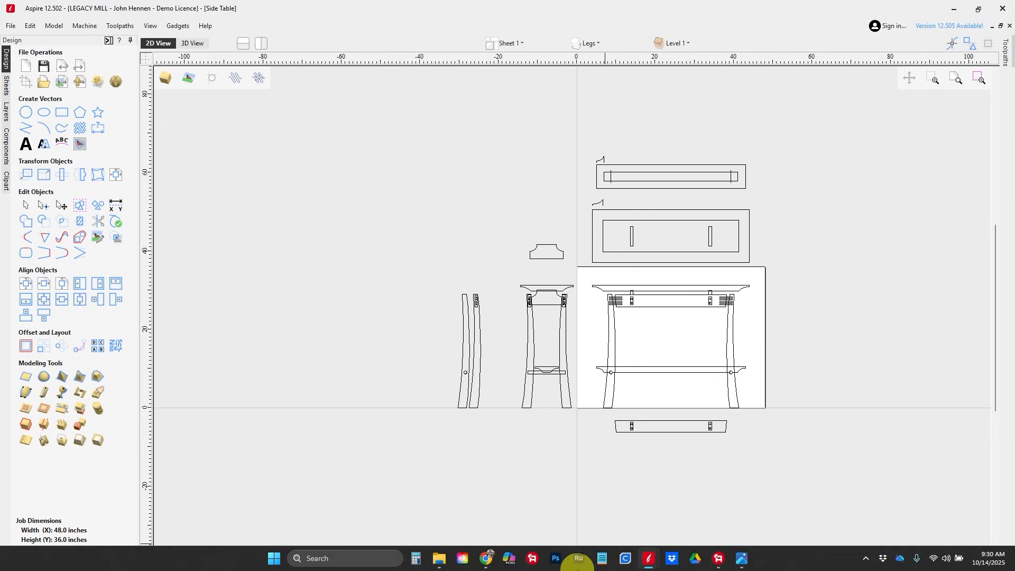
mouse_move(649, 562)
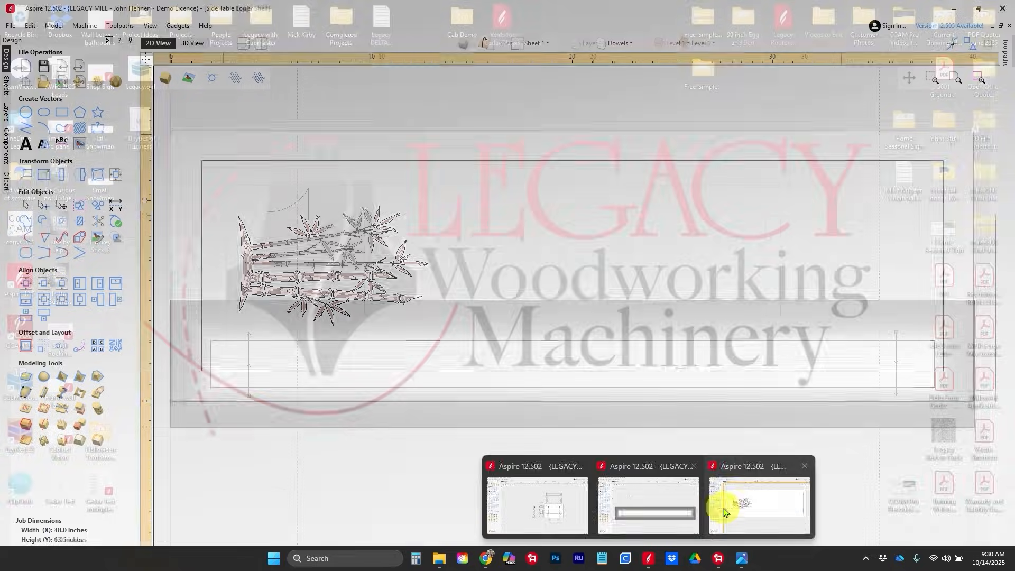
click(735, 505)
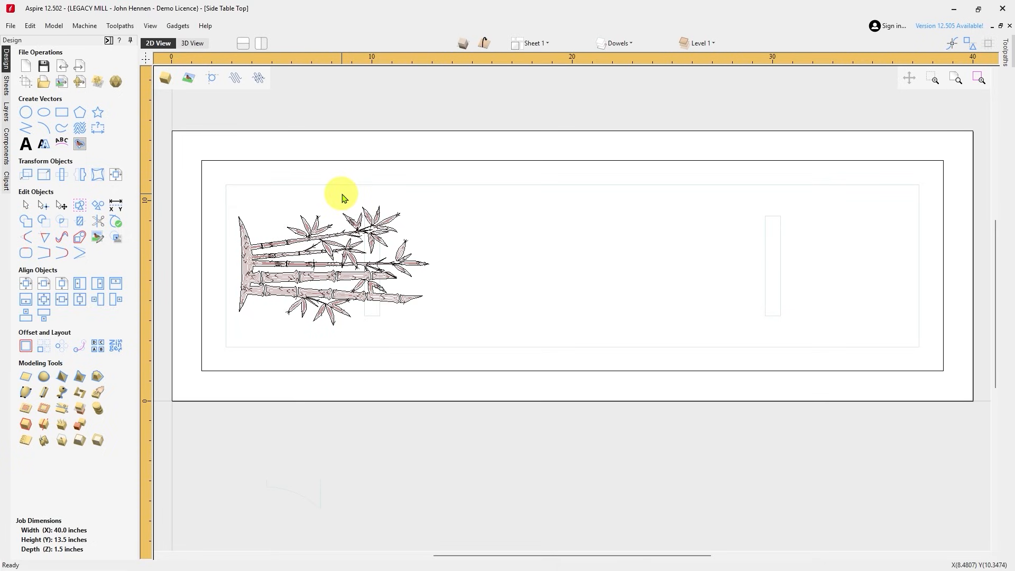
Preview the visible bamboo V-Carve toolpaths on the tabletop's bottom side and inspect the carving at an angle.
click(108, 40)
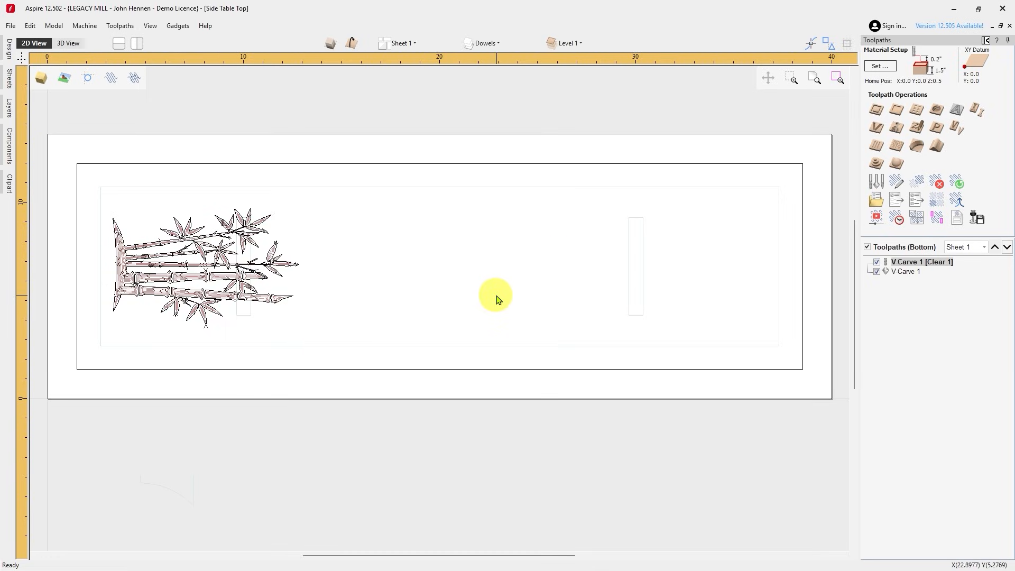
click(876, 218)
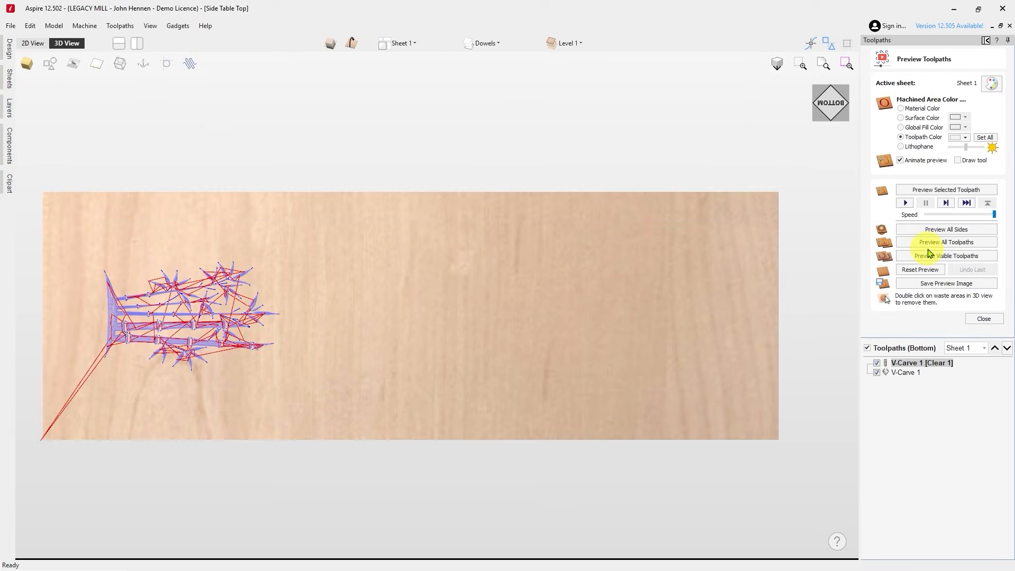
click(930, 255)
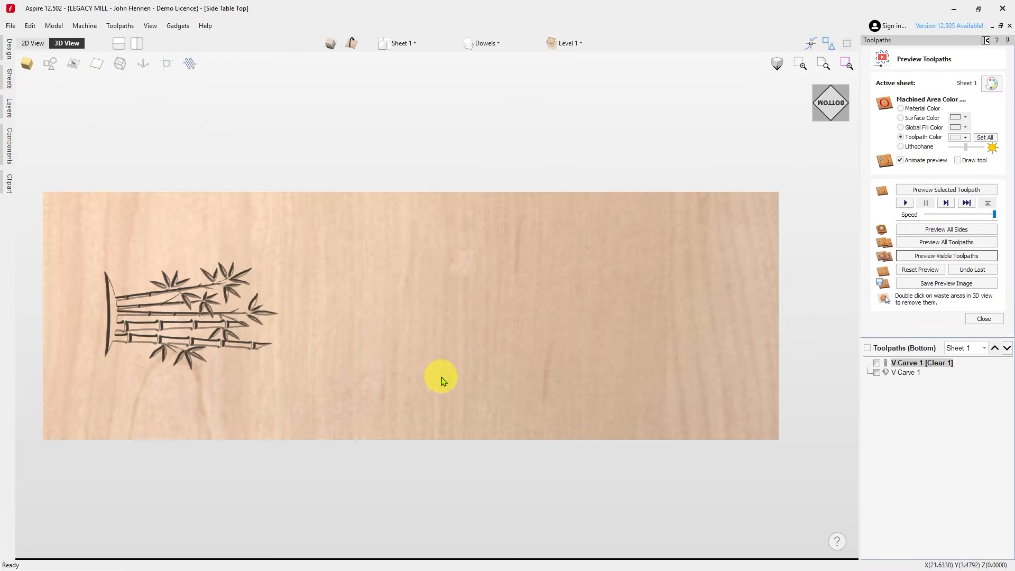
drag(442, 376, 596, 340)
drag(250, 391, 410, 362)
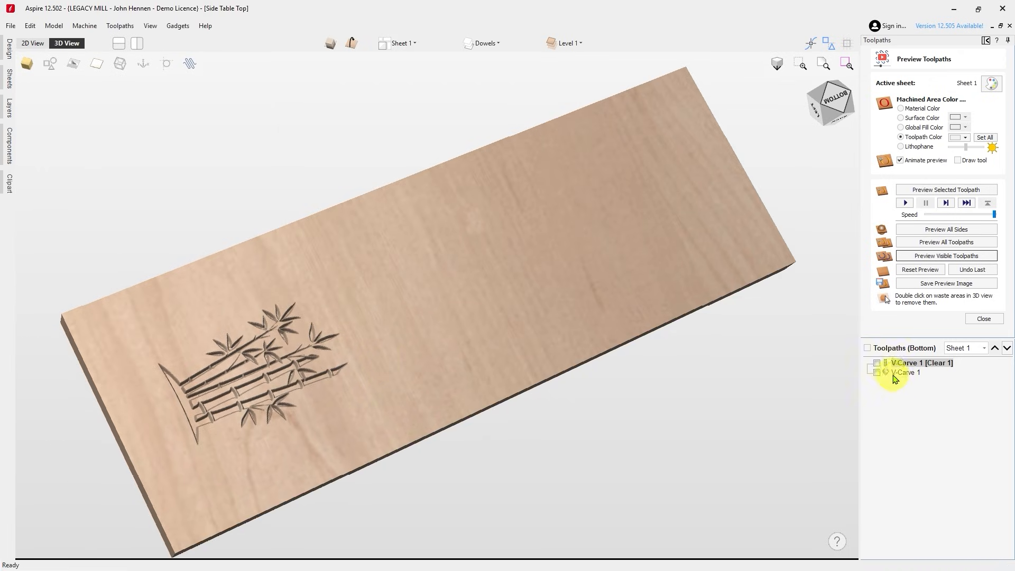
Set the preview colour of both the V-Carve 1 [Clear 1] and V-Carve 1 toolpaths to black, and hide the toolpath lines.
click(868, 349)
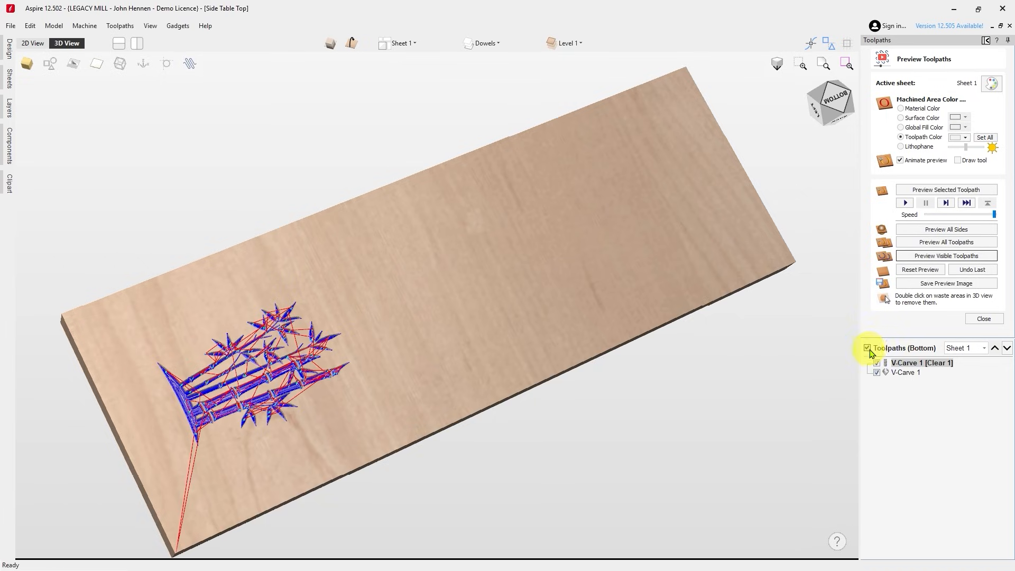
click(967, 140)
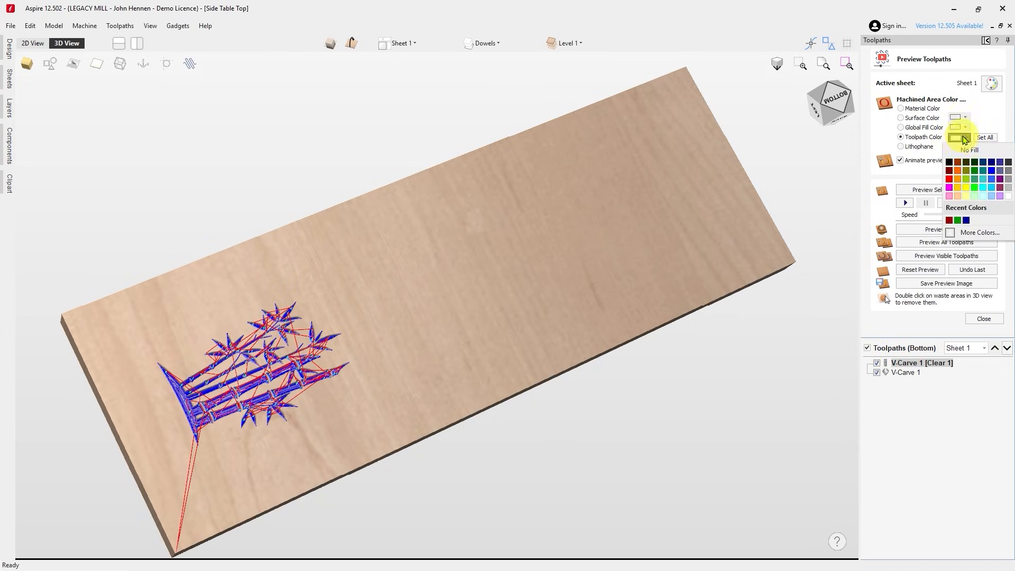
click(950, 153)
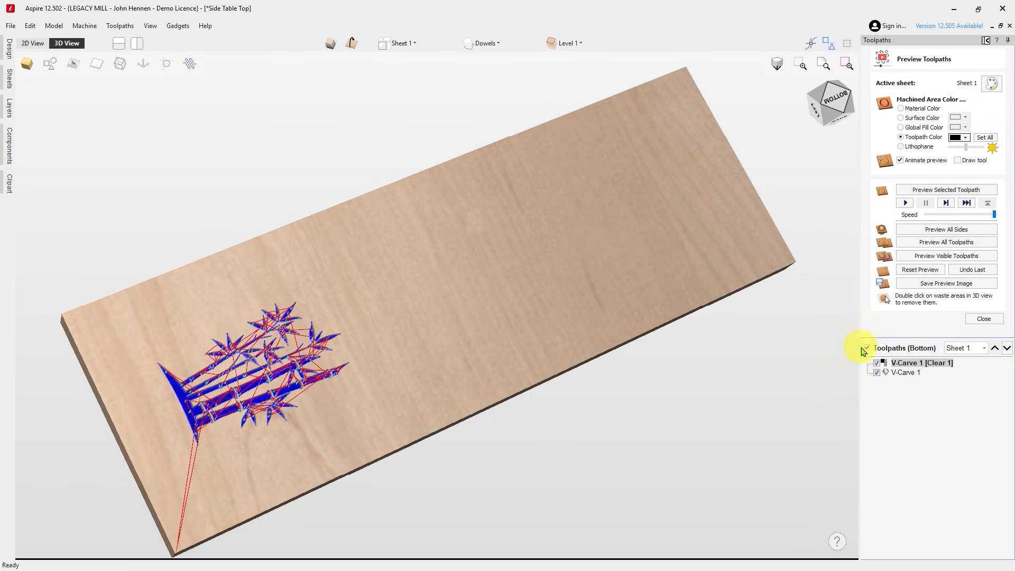
click(893, 373)
click(961, 138)
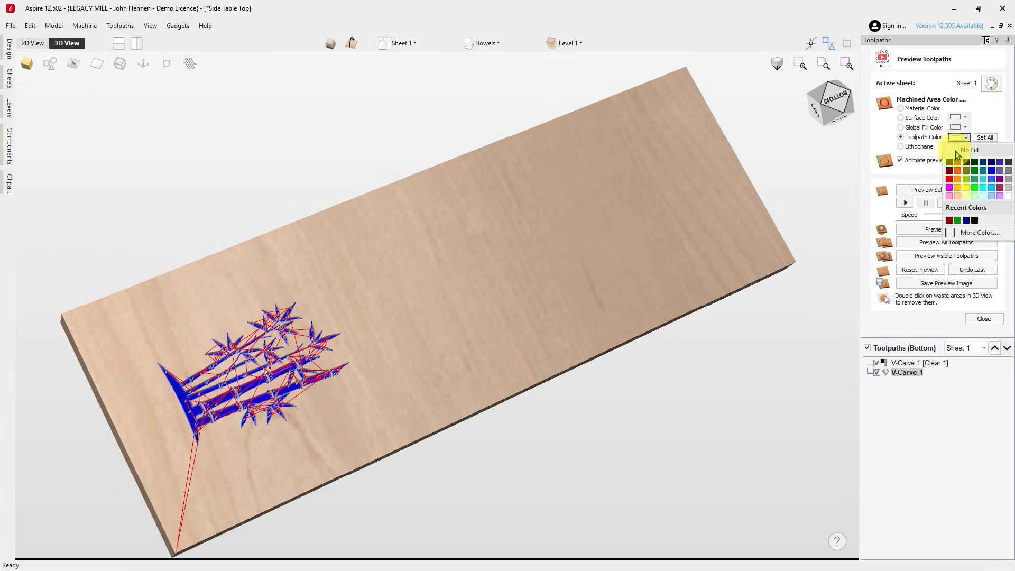
click(949, 162)
click(868, 348)
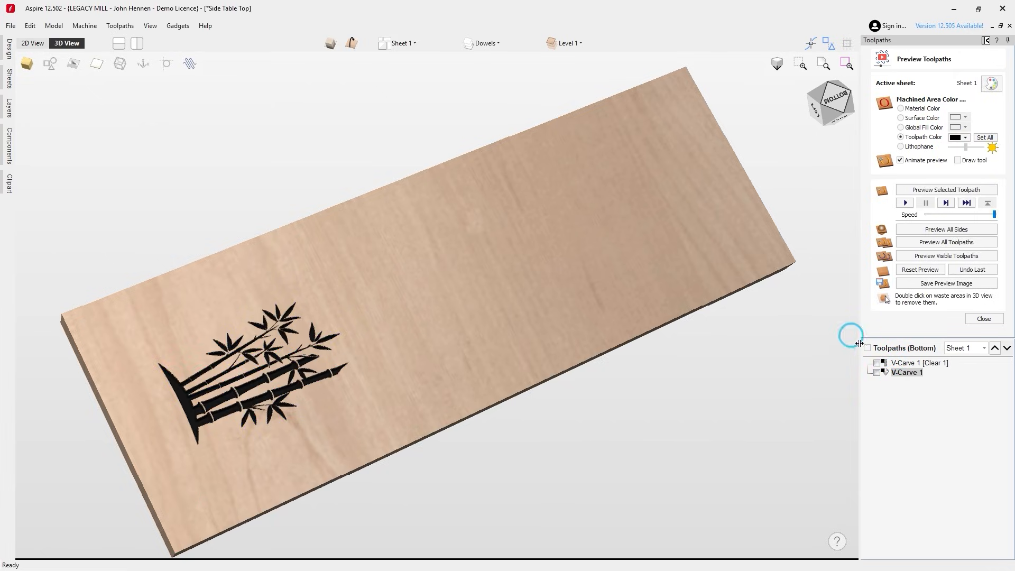
click(564, 345)
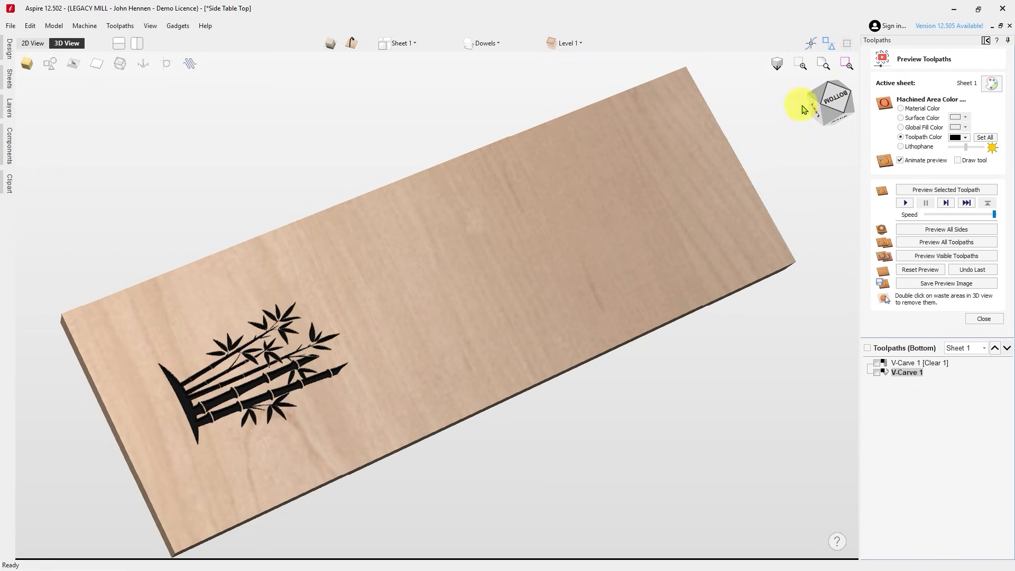
Change the tabletop's material appearance to Mahogany in the job setup.
click(986, 42)
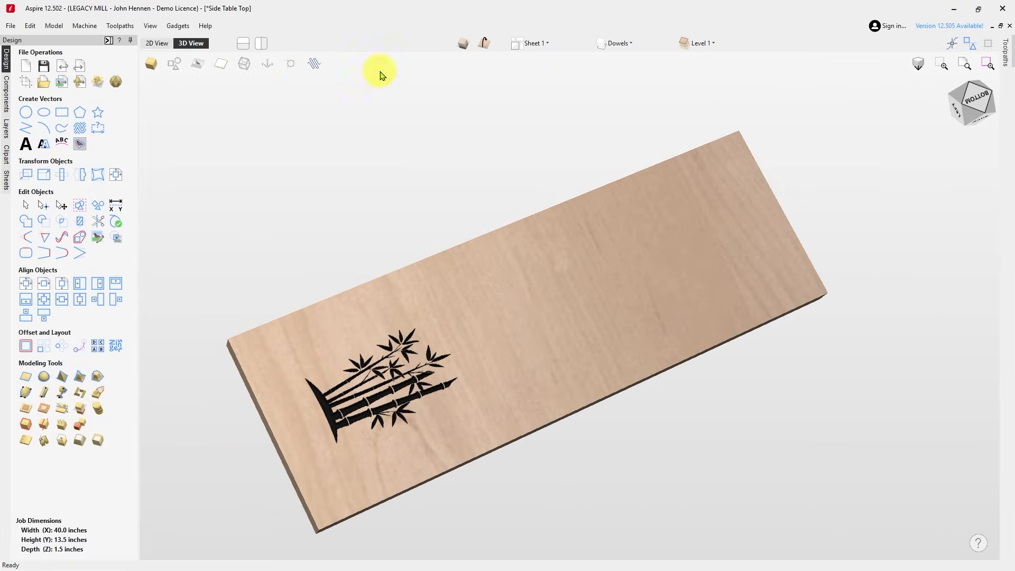
click(28, 85)
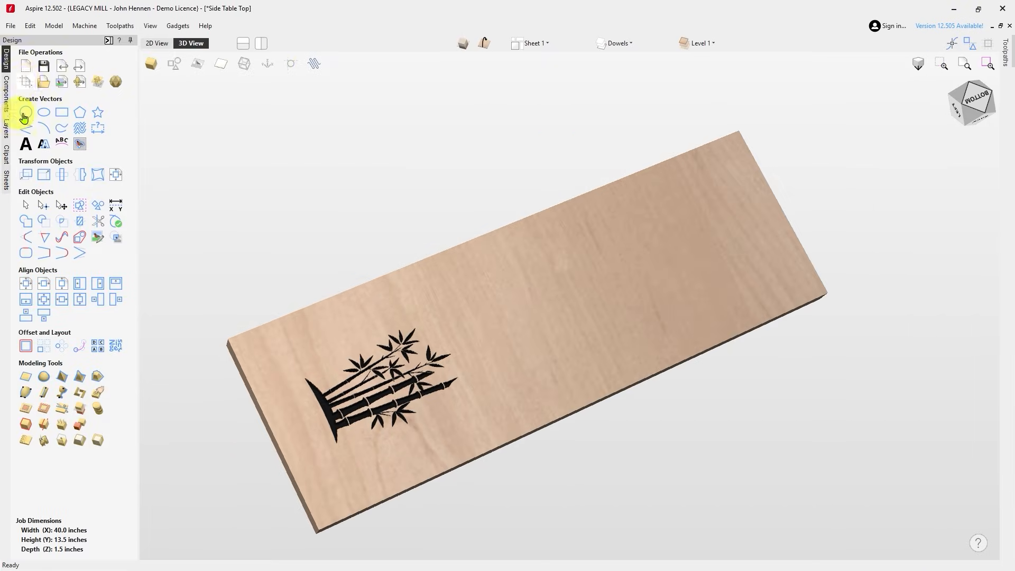
click(66, 368)
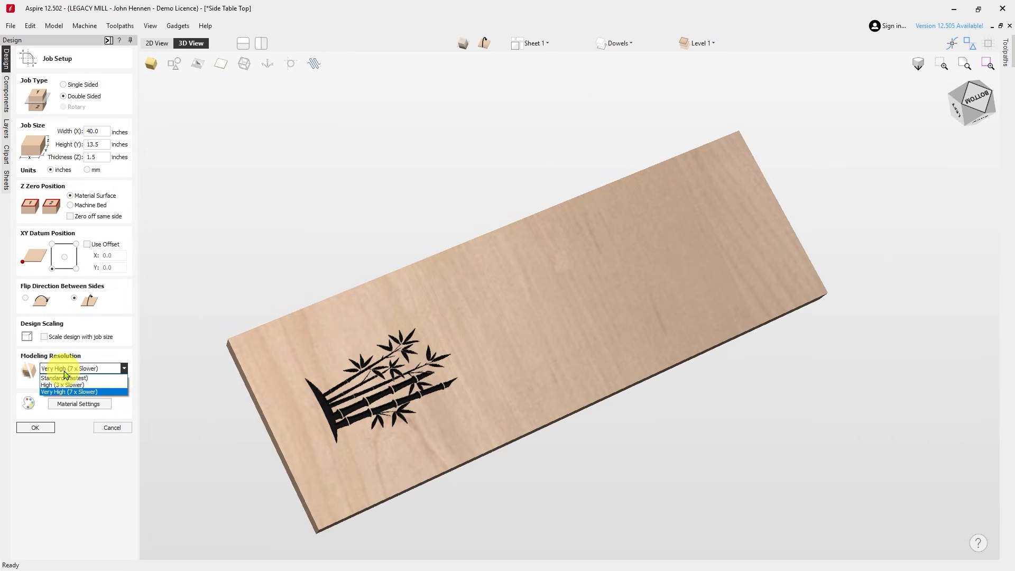
click(72, 404)
click(74, 404)
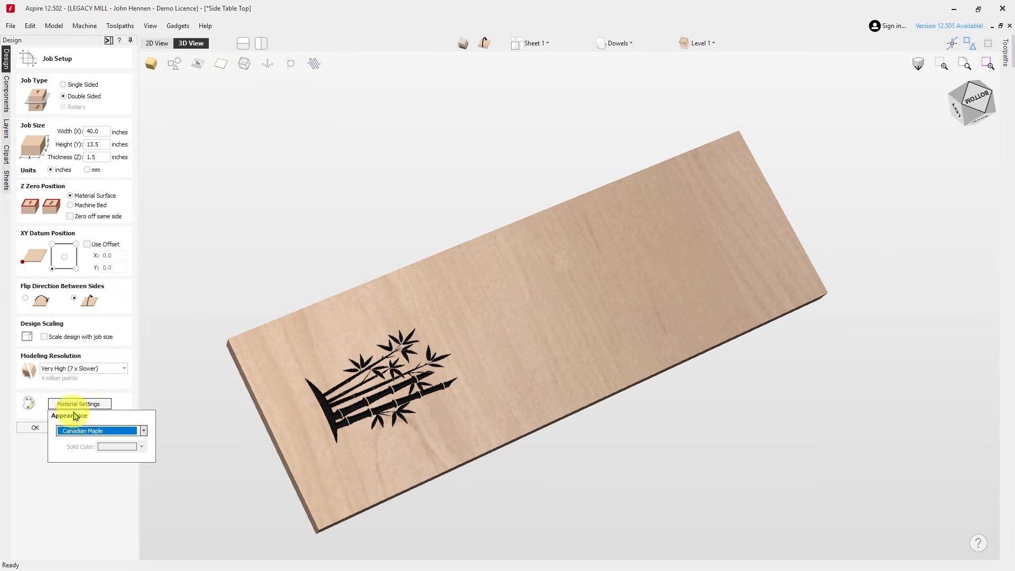
click(76, 431)
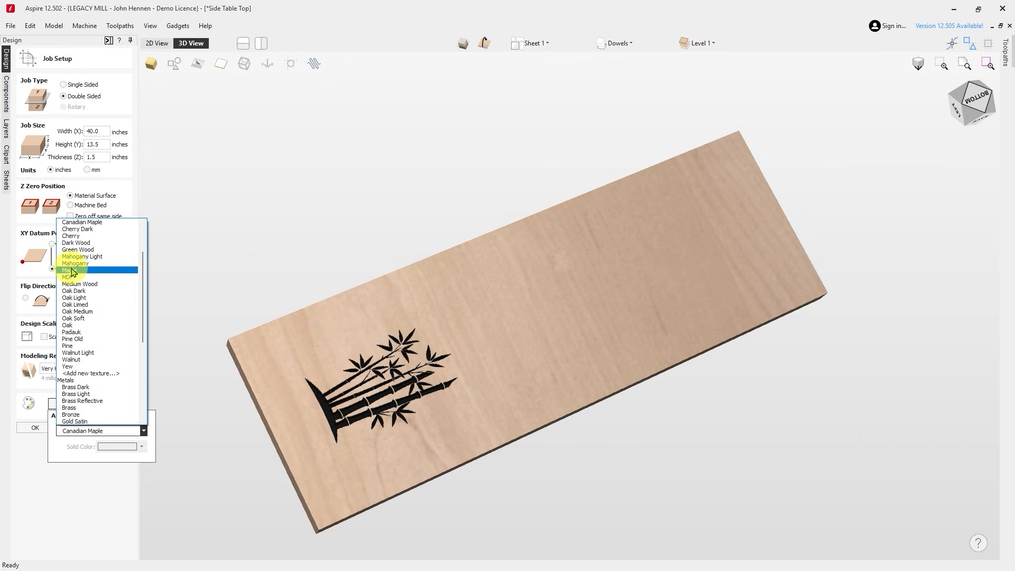
click(74, 264)
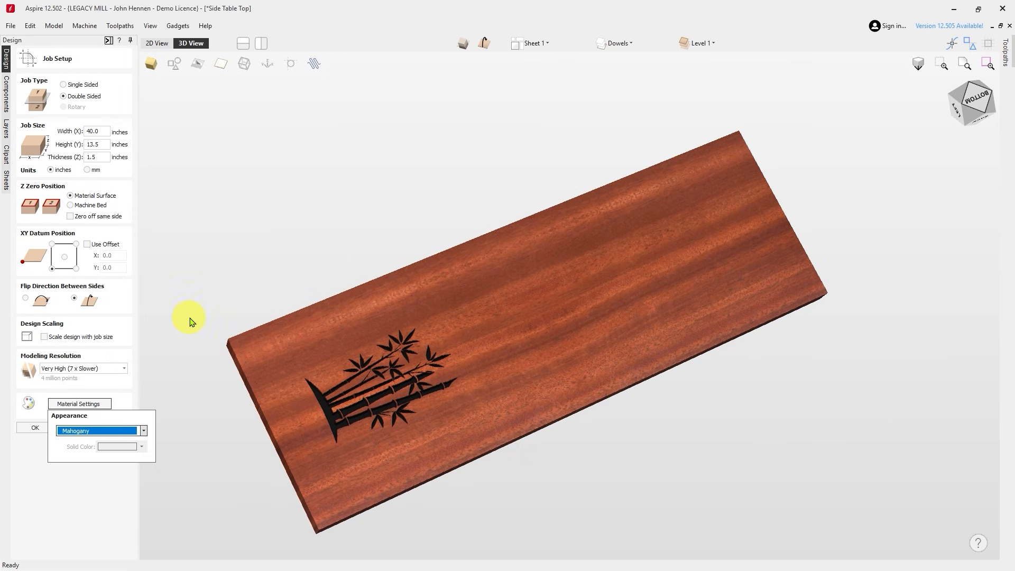
click(191, 317)
click(42, 430)
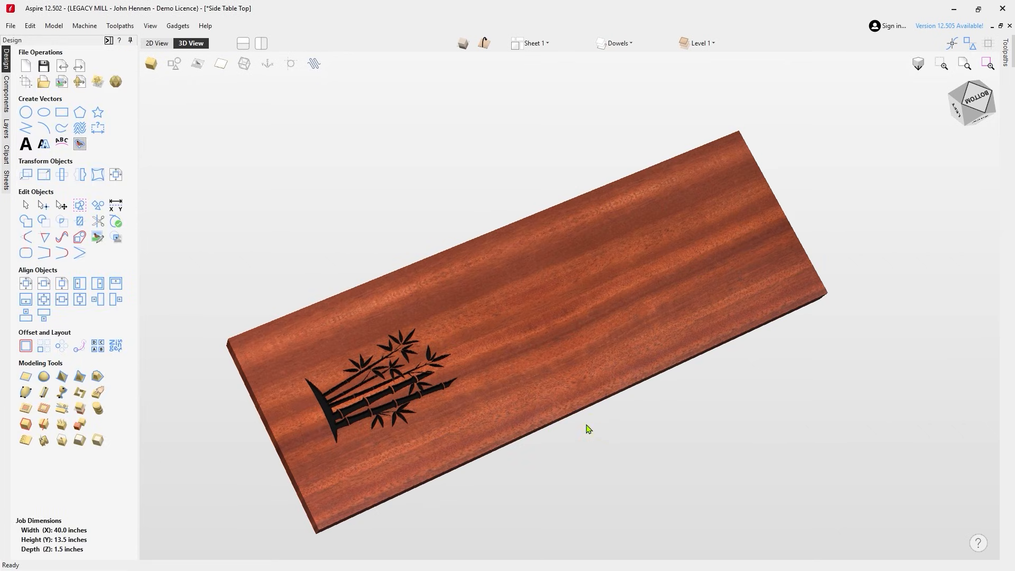
Flip the tabletop job to its top side, close the toolpath preview settings and inspect the contoured face in 3D.
drag(589, 430, 513, 344)
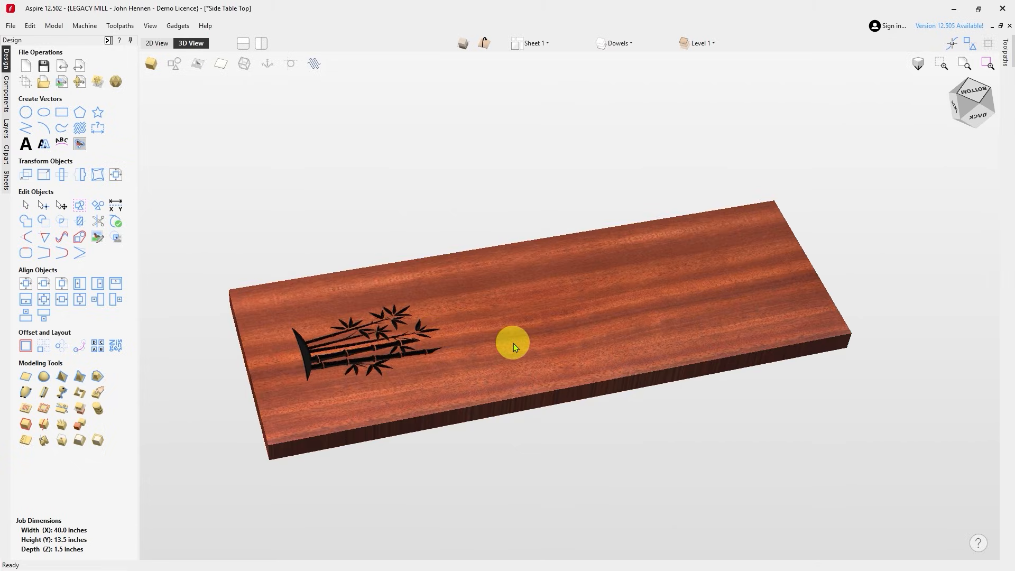
click(489, 48)
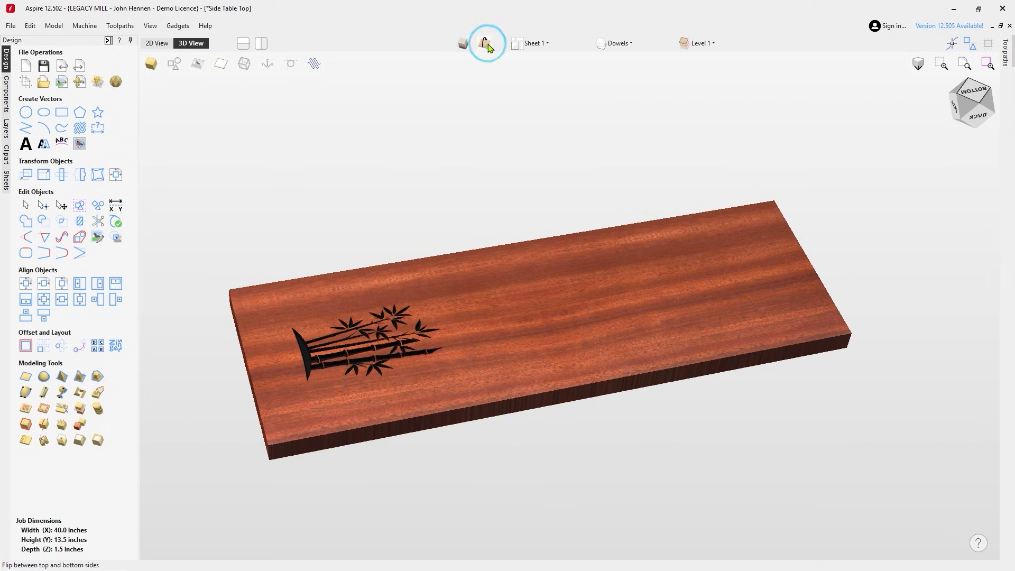
click(995, 66)
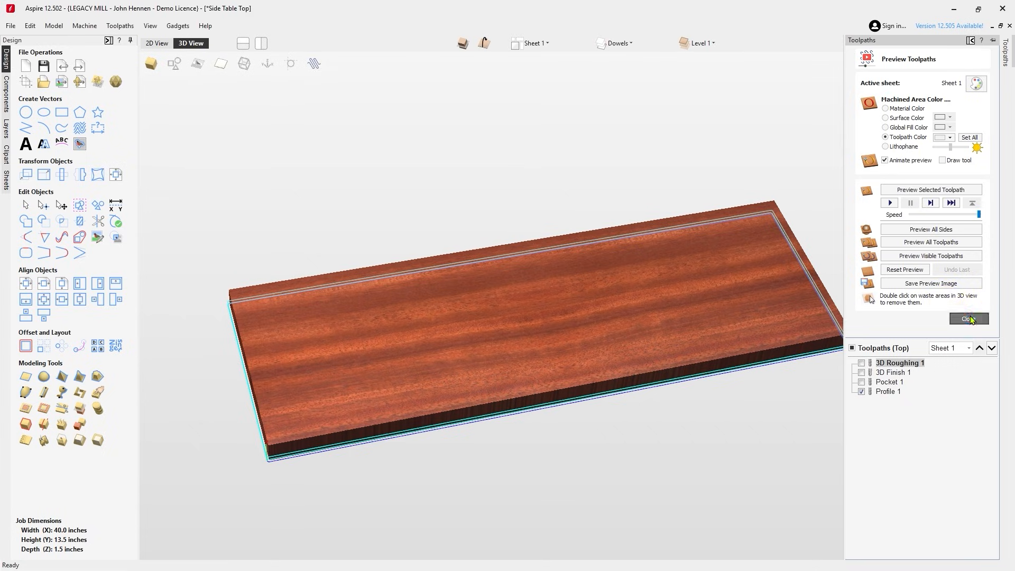
click(969, 319)
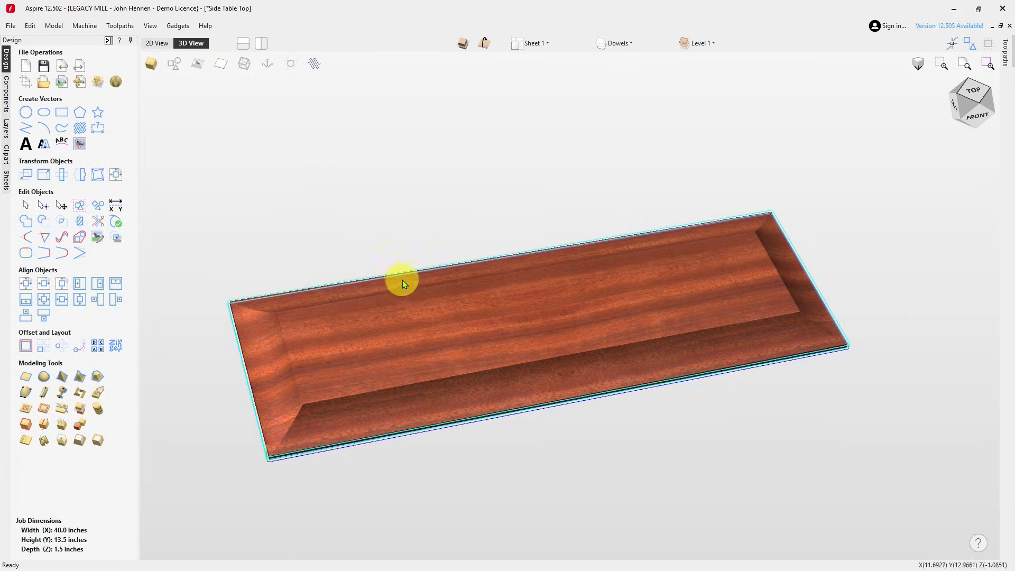
drag(401, 280, 493, 359)
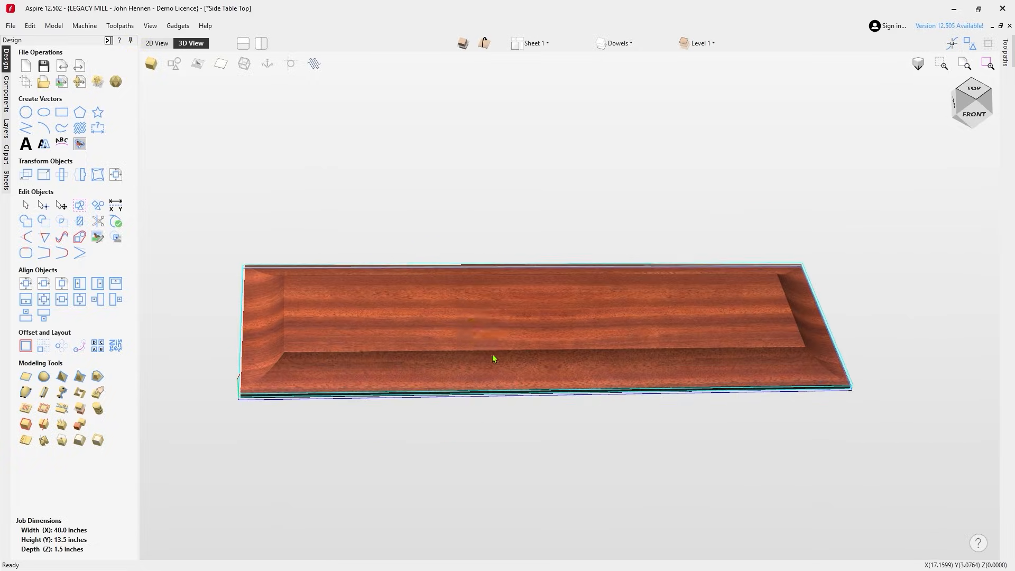
Show the tabletop in the 2D view and hide all of its top-side toolpaths.
click(158, 43)
scroll(445, 261, down, 2)
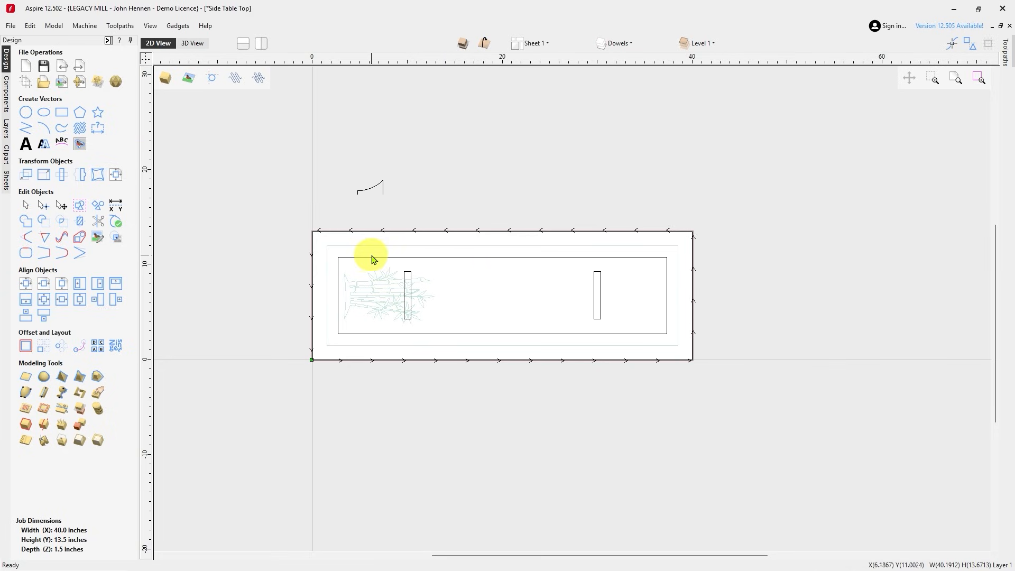
click(1007, 59)
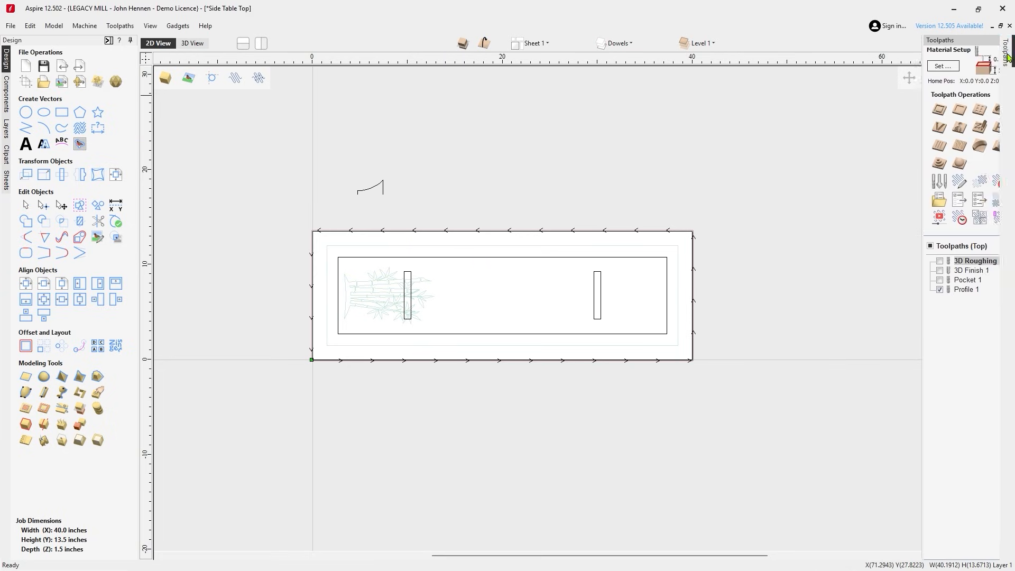
click(846, 276)
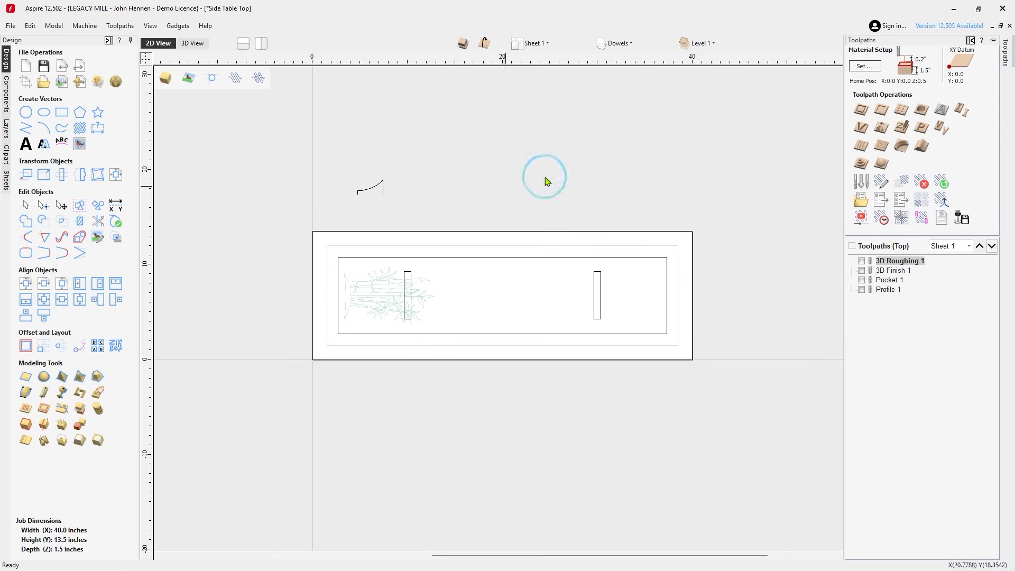
Create a Two Rail Sweep using the tabletop's outer and inner rectangles as rails and the curved profile as cross section.
click(27, 393)
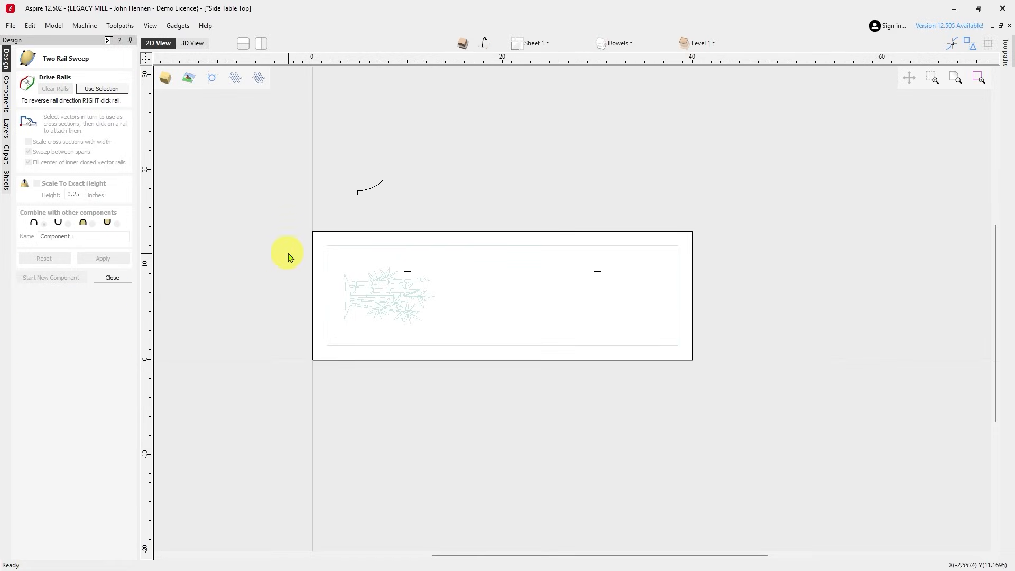
click(312, 252)
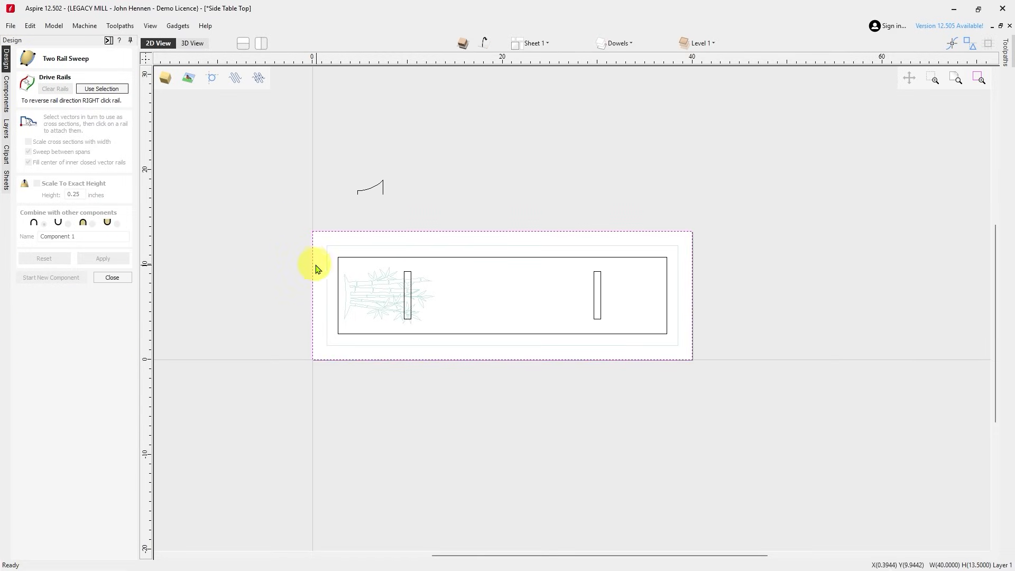
shift+click(338, 274)
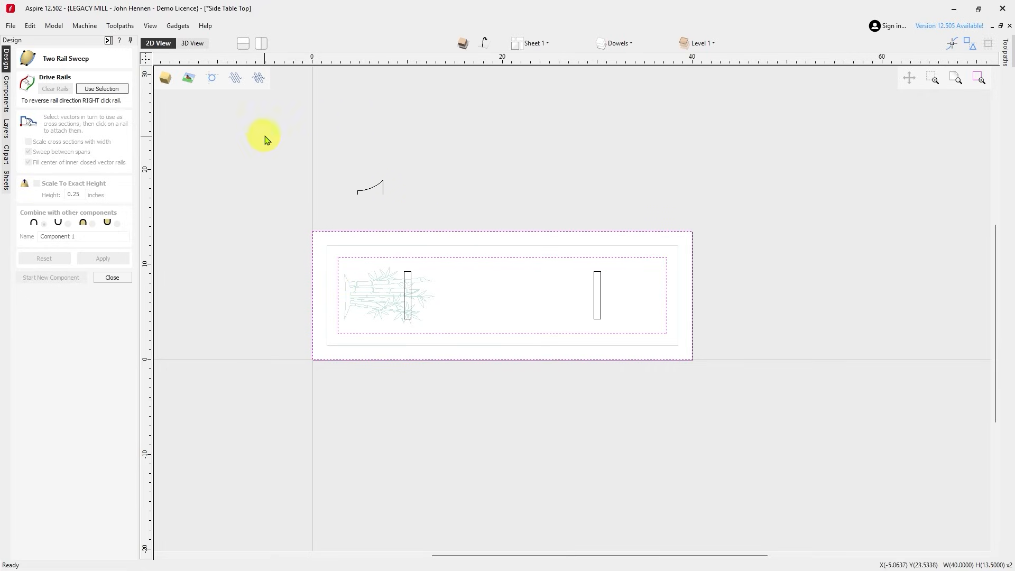
click(113, 88)
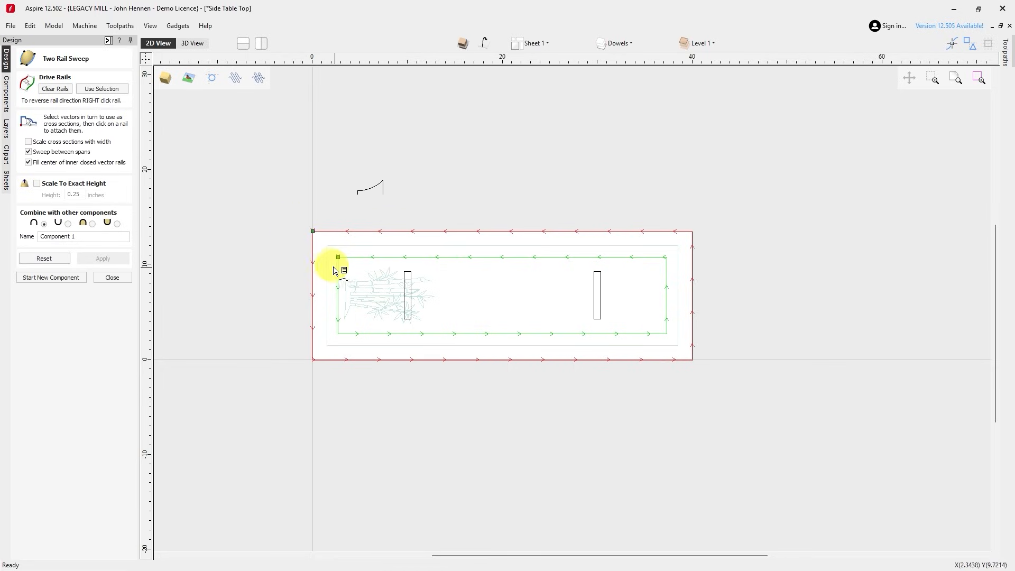
click(357, 196)
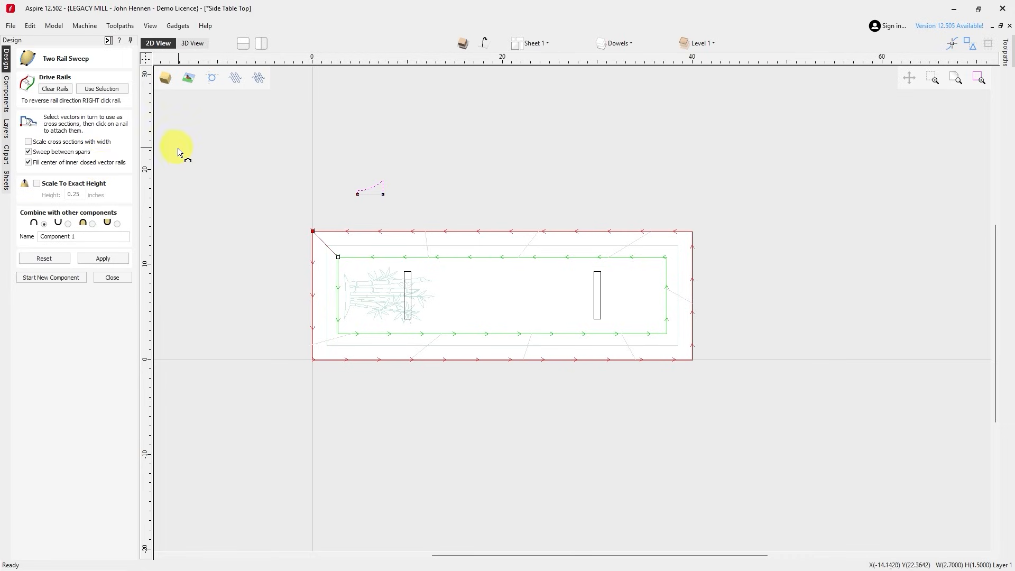
click(116, 258)
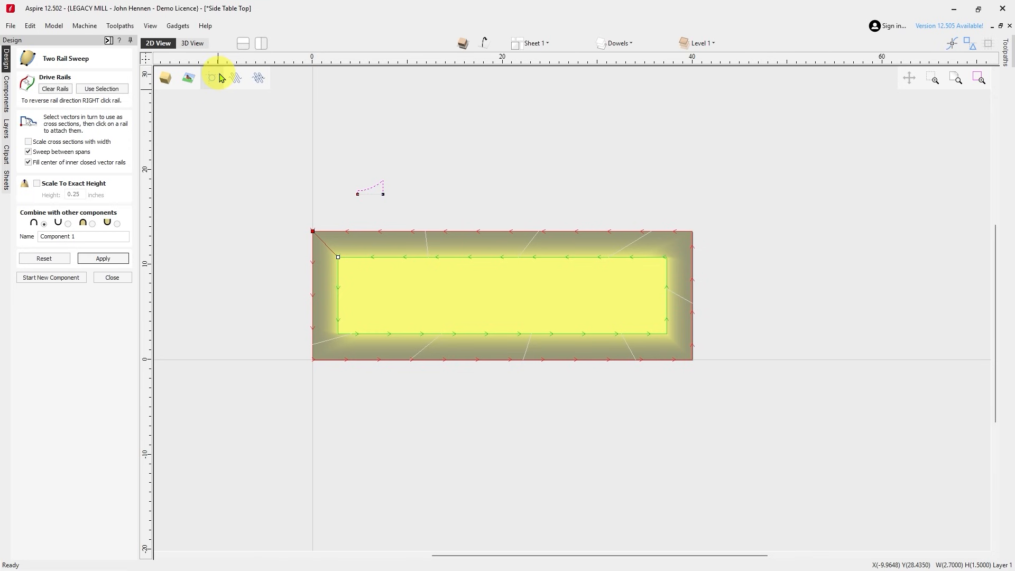
Tile the 2D and 3D views and inspect the corners of the swept tabletop from several angles.
click(243, 43)
click(486, 441)
drag(486, 442, 559, 475)
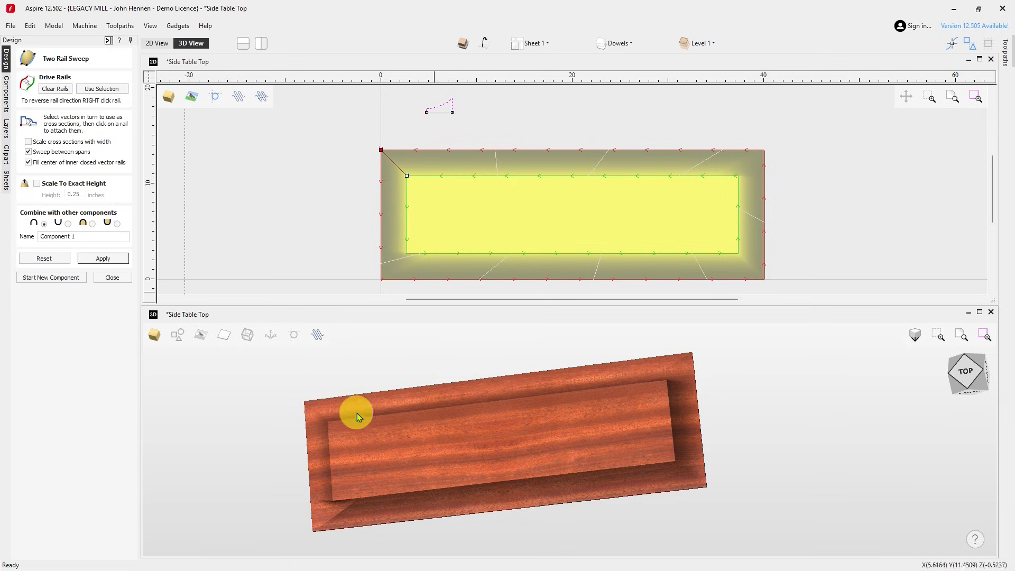
click(331, 514)
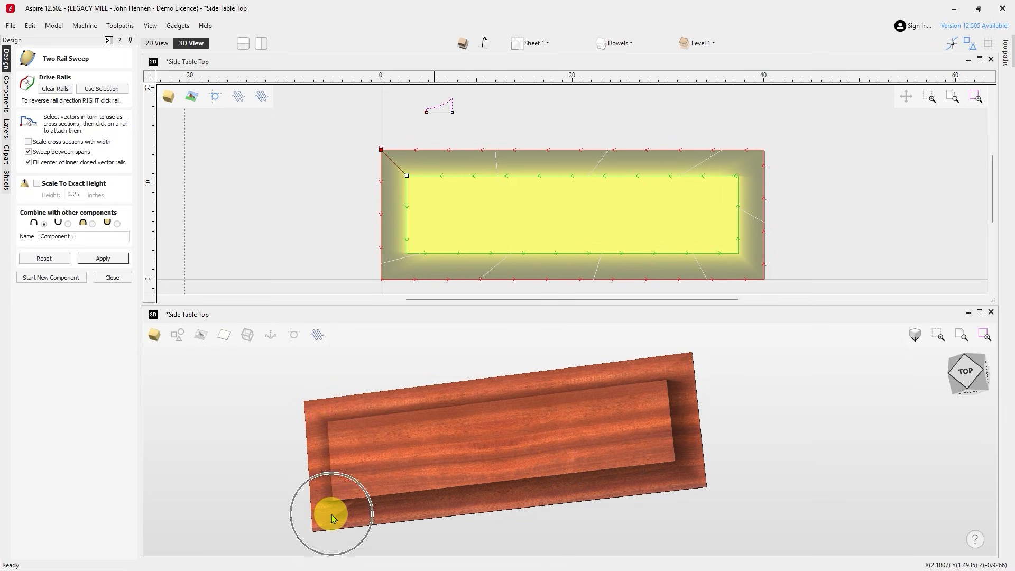
click(685, 471)
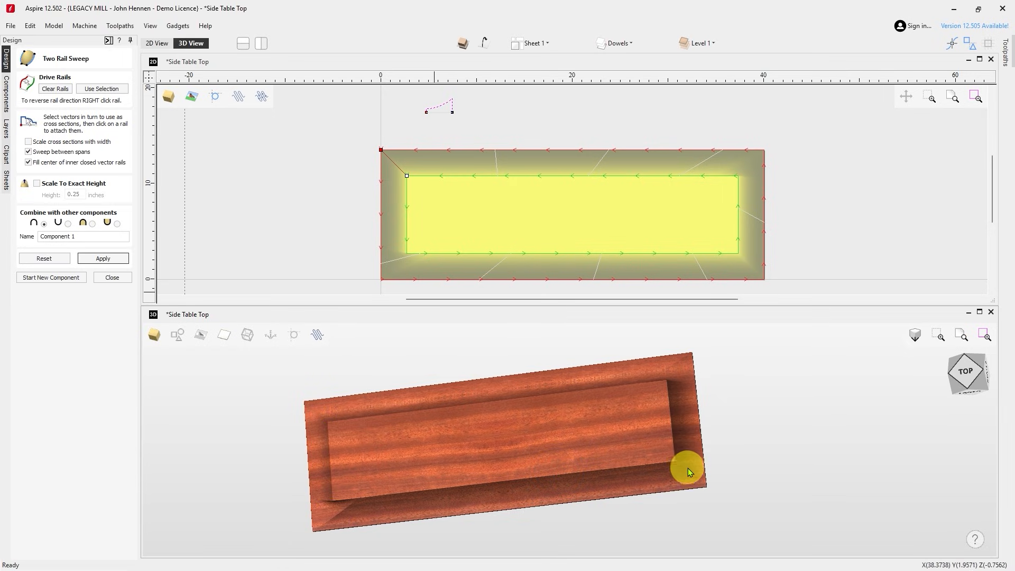
drag(630, 428, 659, 418)
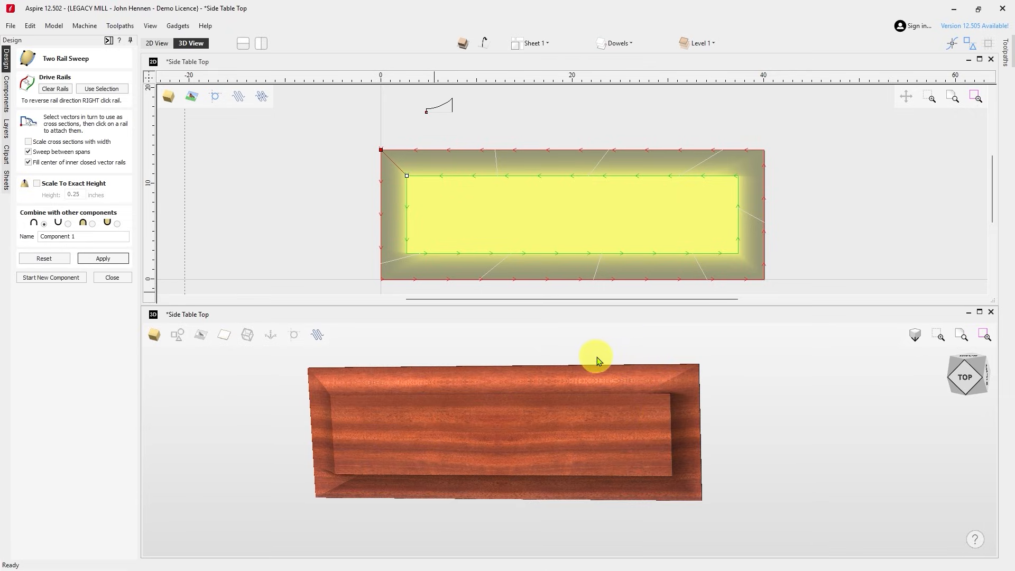
scroll(405, 265, up, 3)
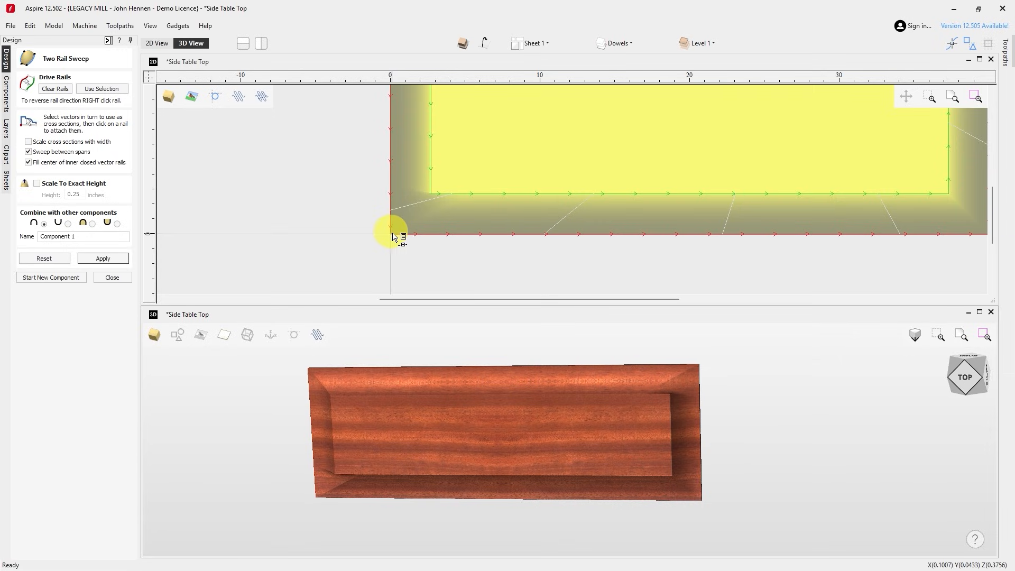
right_click(392, 236)
click(389, 234)
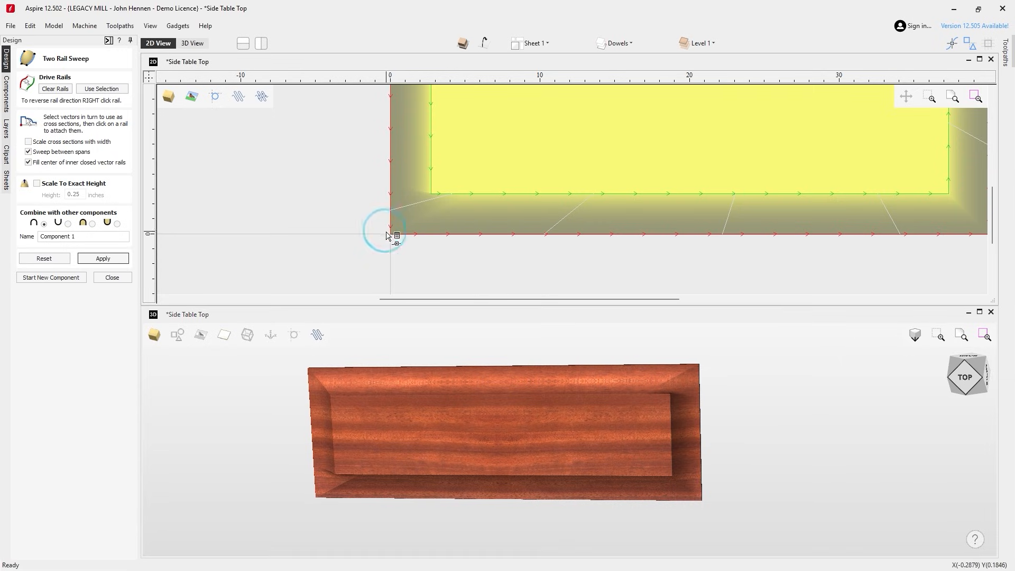
right_click(392, 238)
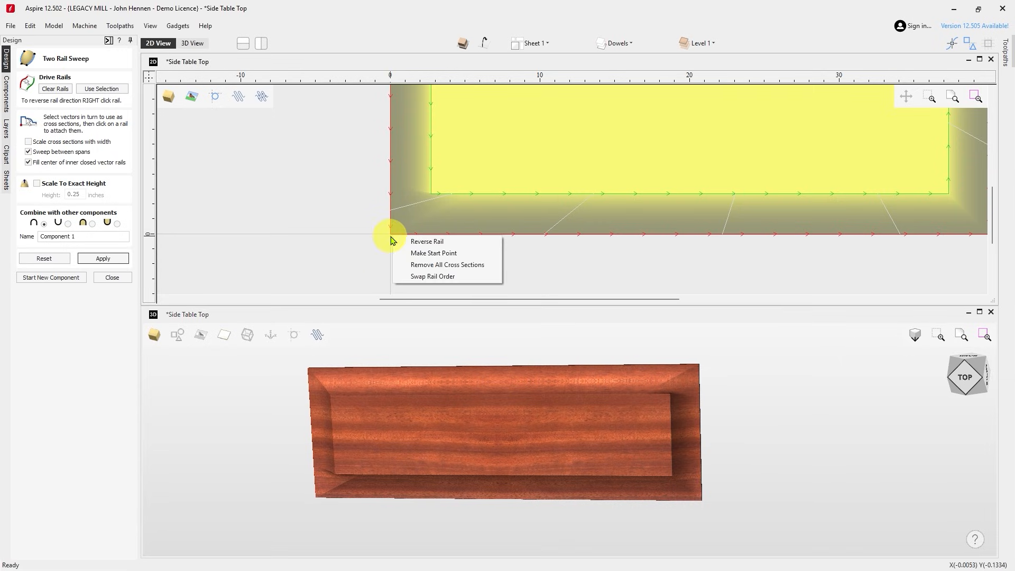
click(361, 208)
Attach the curved profile at the tabletop's lower-left corner and align its inner end with the inner rectangle's corner.
scroll(465, 213, down, 4)
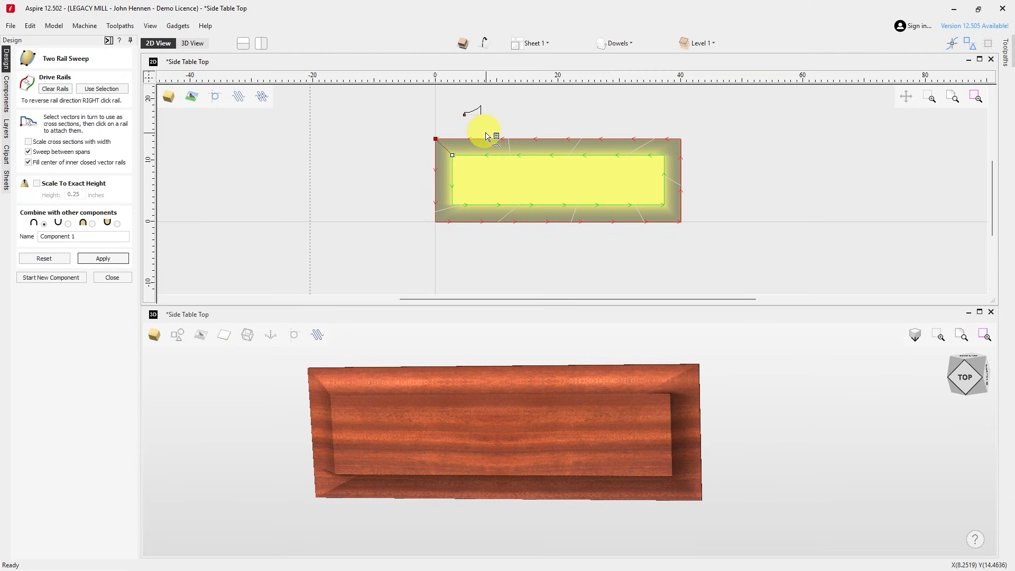
click(475, 109)
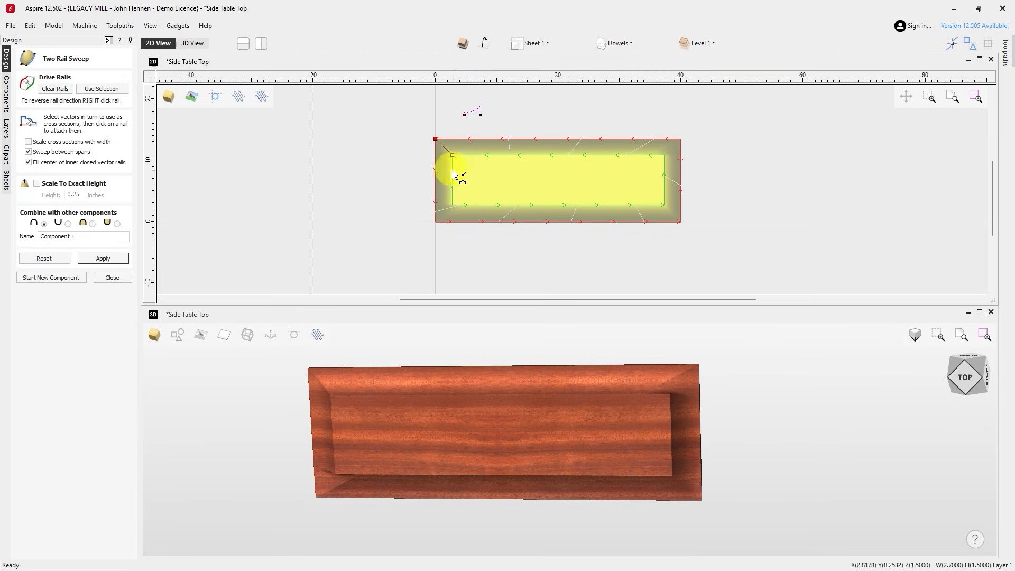
click(434, 221)
scroll(437, 221, up, 5)
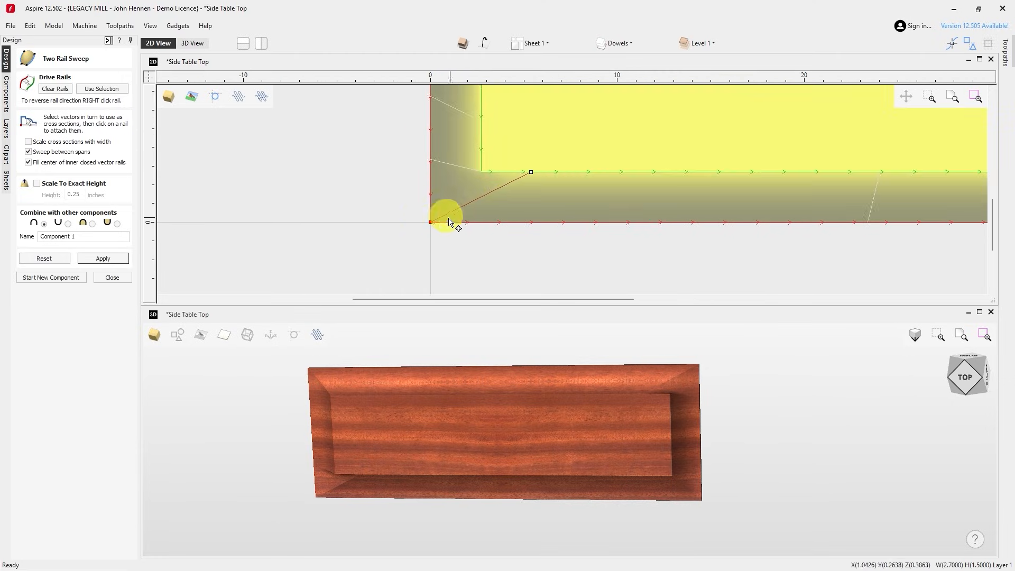
scroll(497, 188, up, 2)
drag(550, 165, 475, 162)
Attach the curved profile diagonally at the tabletop's lower-right and upper-right corners, and apply the sweep.
scroll(293, 242, down, 3)
scroll(318, 243, down, 2)
scroll(699, 245, up, 4)
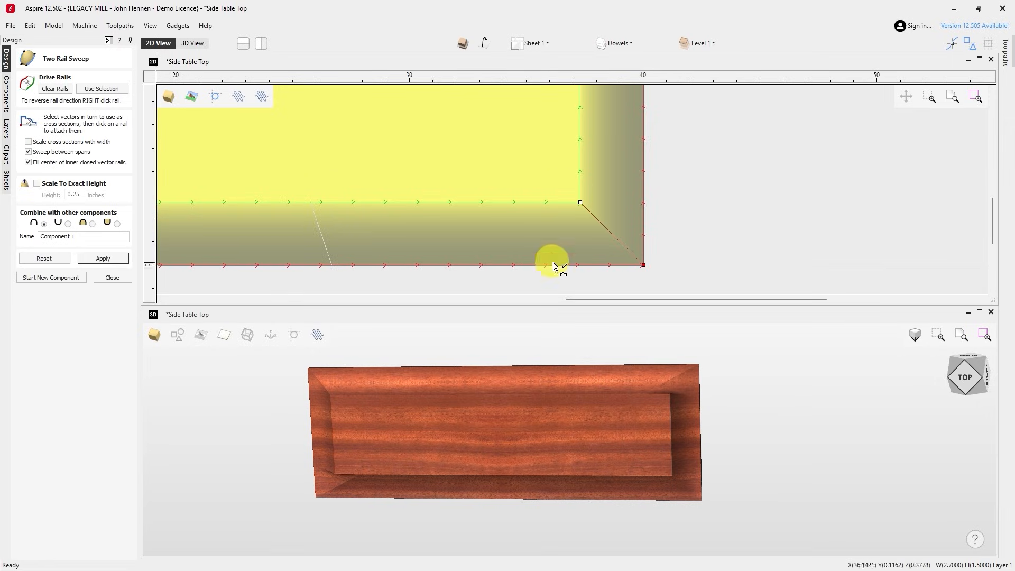
scroll(544, 277, down, 3)
scroll(637, 168, up, 5)
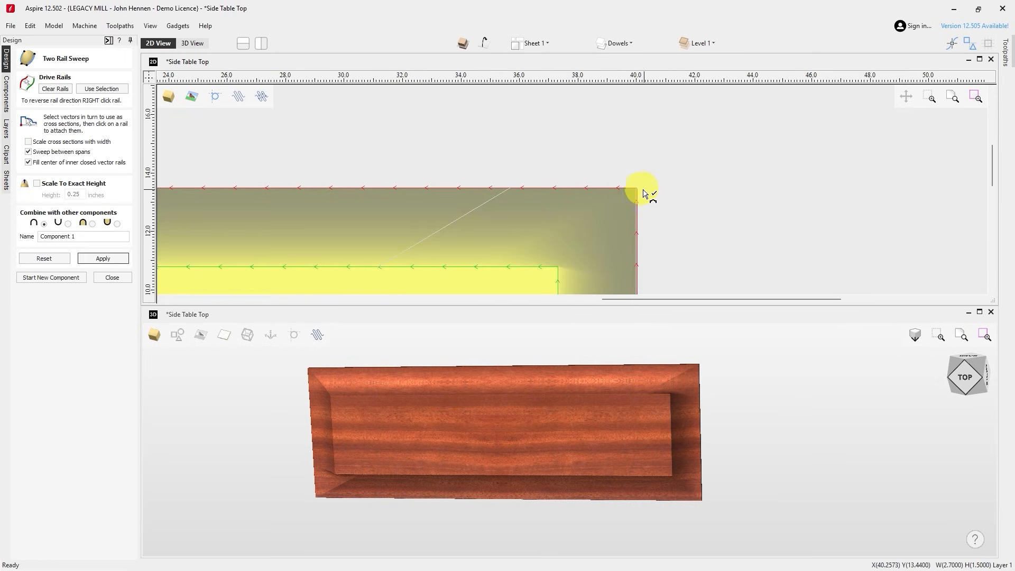
drag(635, 188, 485, 268)
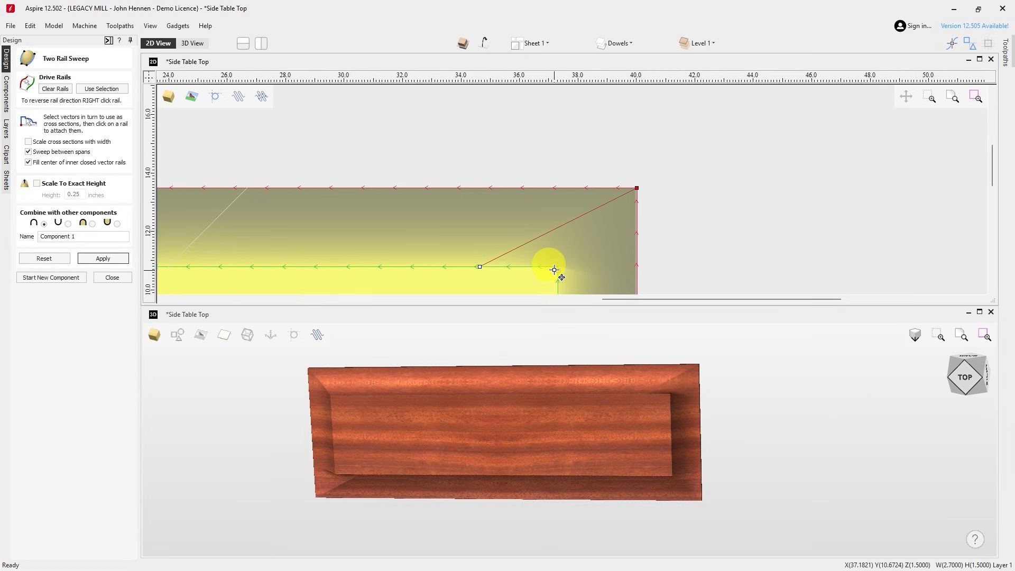
drag(556, 270, 558, 267)
click(115, 261)
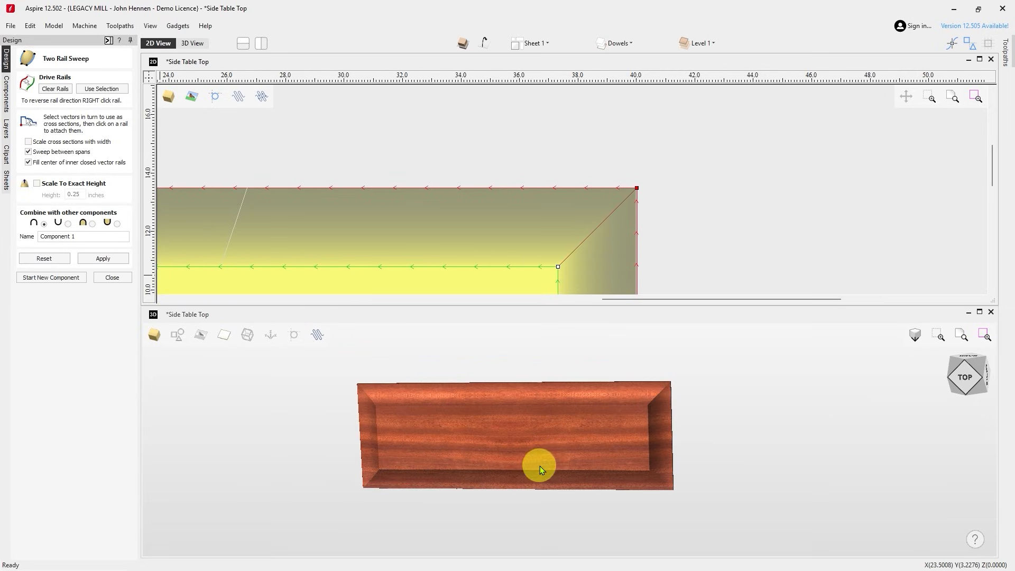
Inspect the mitred corners and curved edge in an enlarged 3D view, and close the Two Rail Sweep.
drag(540, 466, 519, 408)
drag(503, 442, 524, 516)
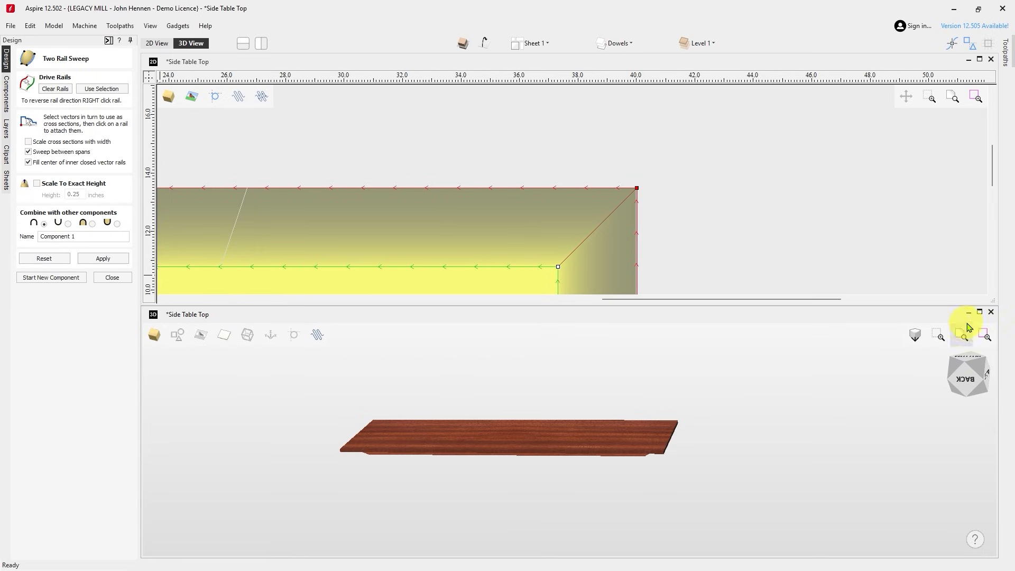
click(980, 312)
drag(605, 329, 156, 326)
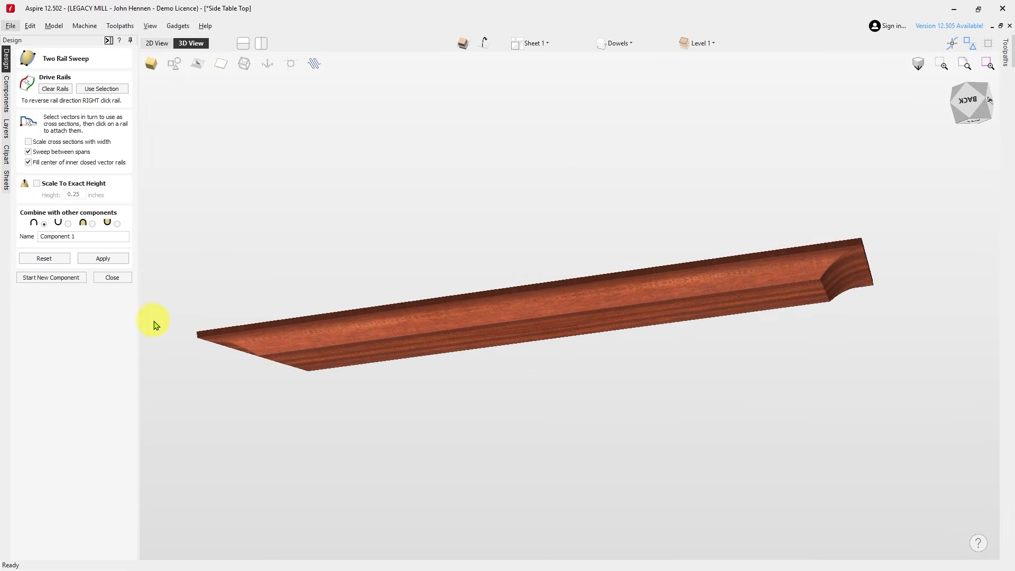
click(125, 282)
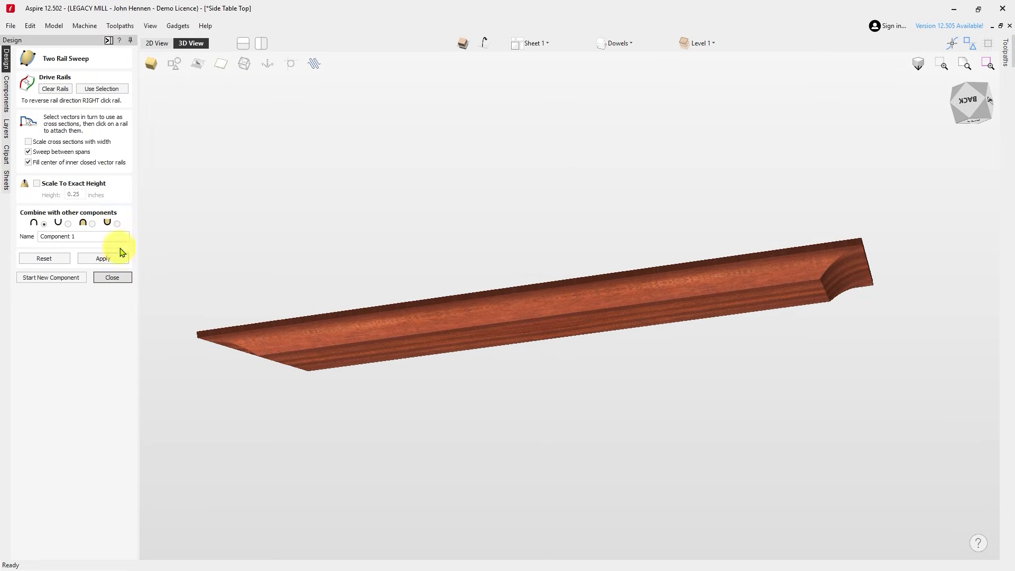
Reset the toolpath preview, view the tabletop from the top and preview the toolpaths on all sides.
click(109, 41)
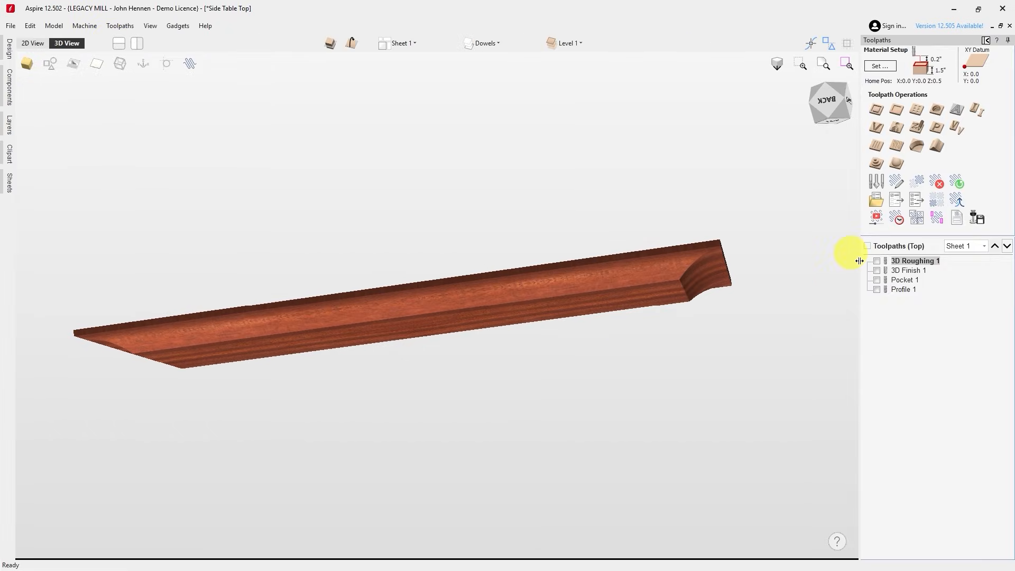
click(885, 220)
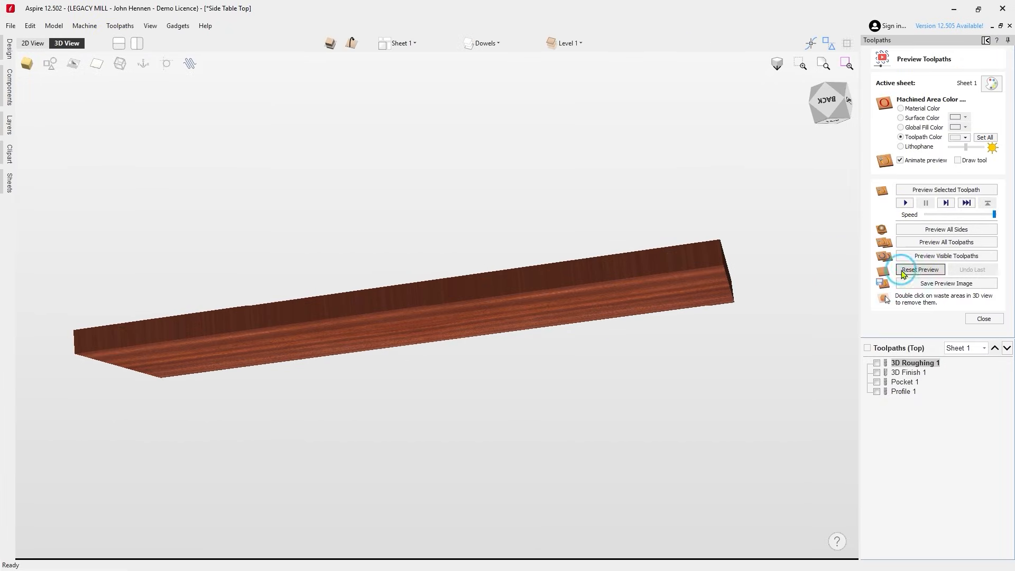
drag(806, 107, 835, 154)
click(829, 108)
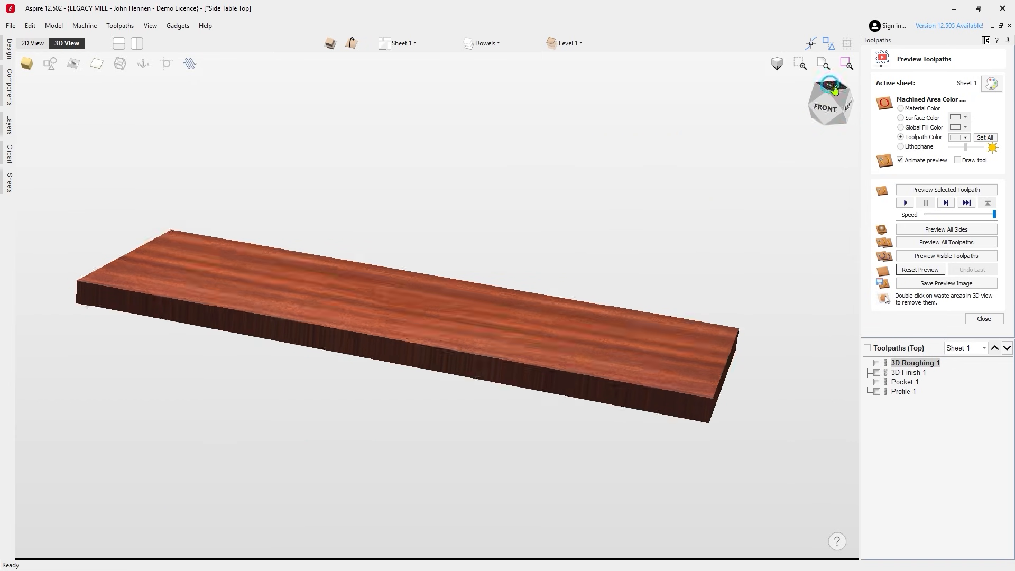
click(932, 232)
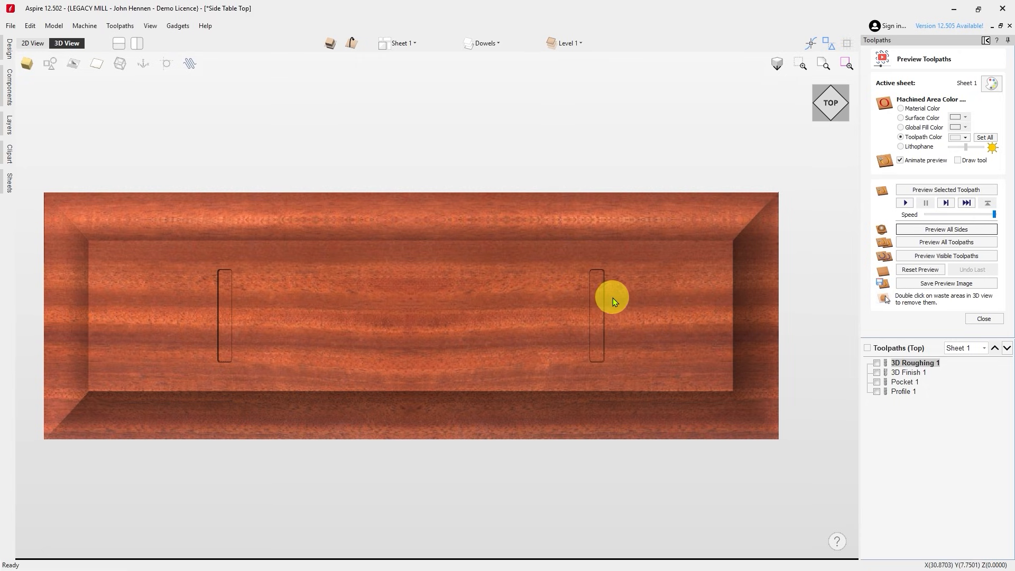
Rotate the previewed tabletop to inspect the bamboo carving on the bottom face and the contoured side.
drag(428, 241, 641, 359)
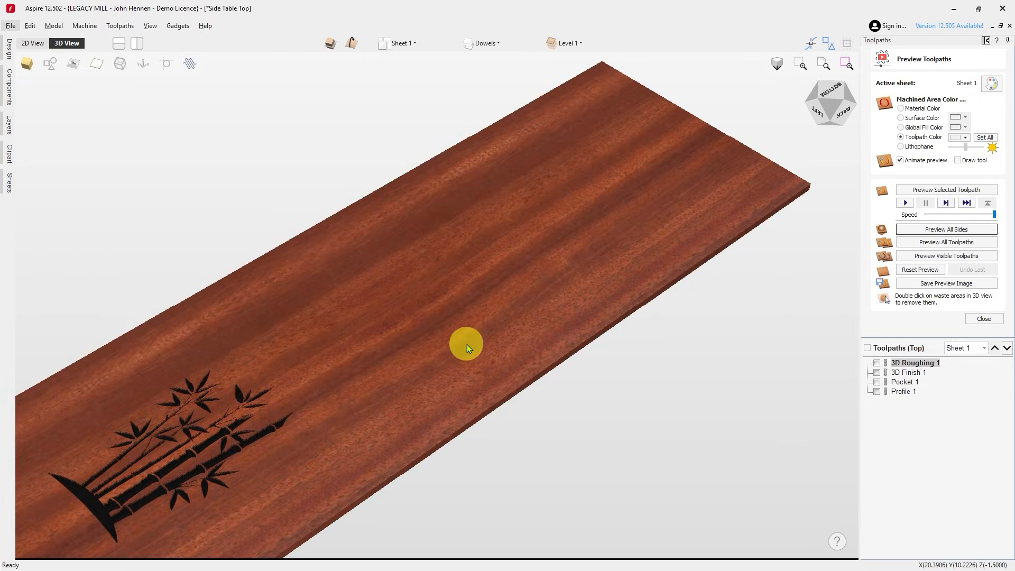
scroll(567, 296, down, 5)
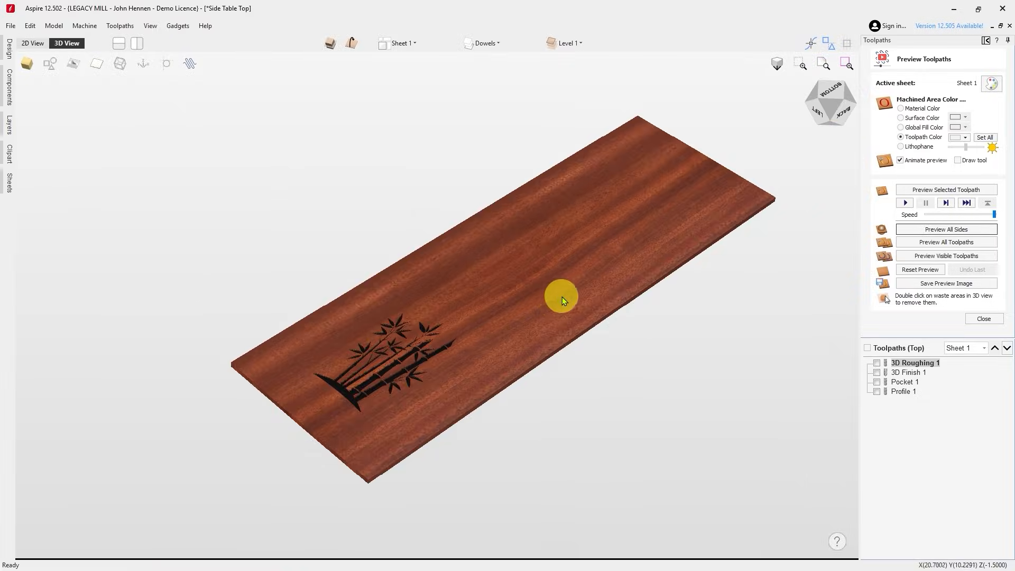
drag(591, 372, 426, 113)
drag(481, 205, 494, 397)
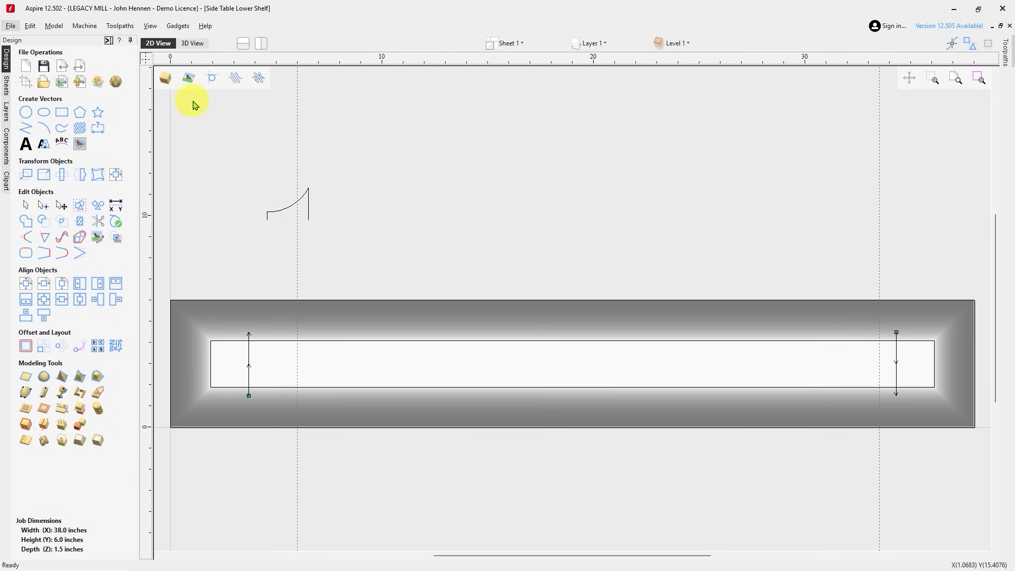
Show the lower shelf in 3D with all its toolpaths hidden and inspect the contoured edge at an angle.
click(194, 44)
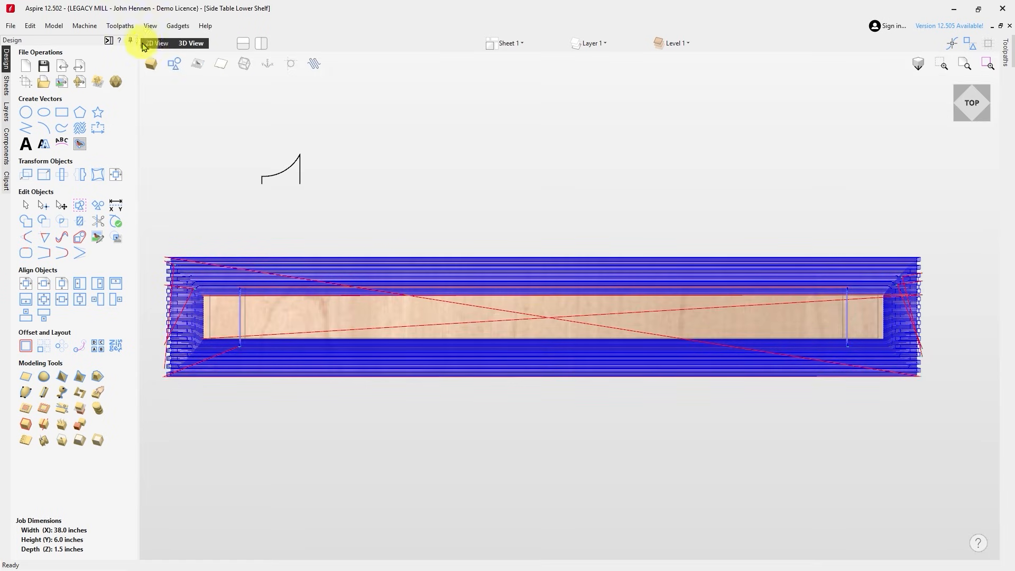
click(109, 41)
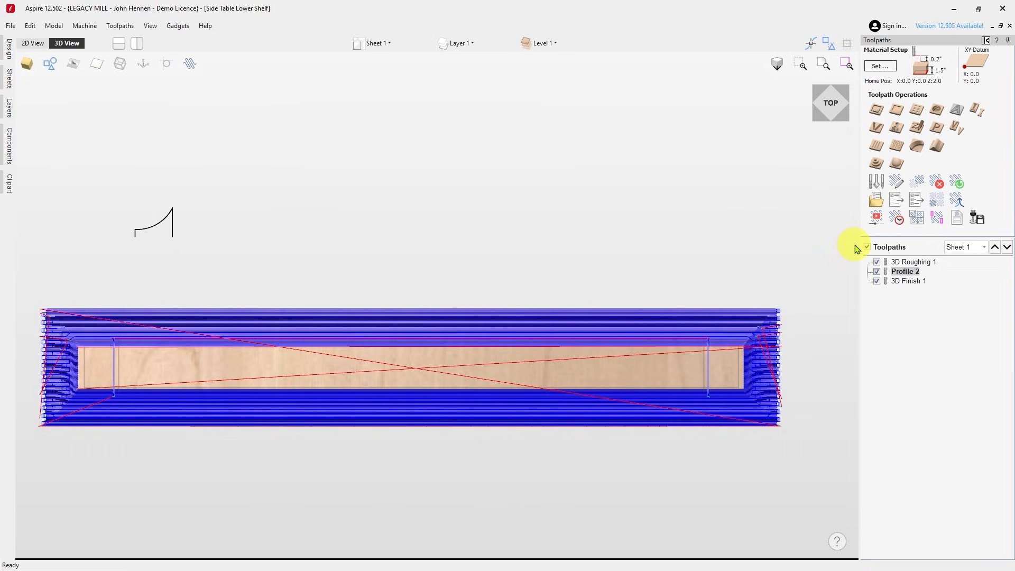
click(874, 249)
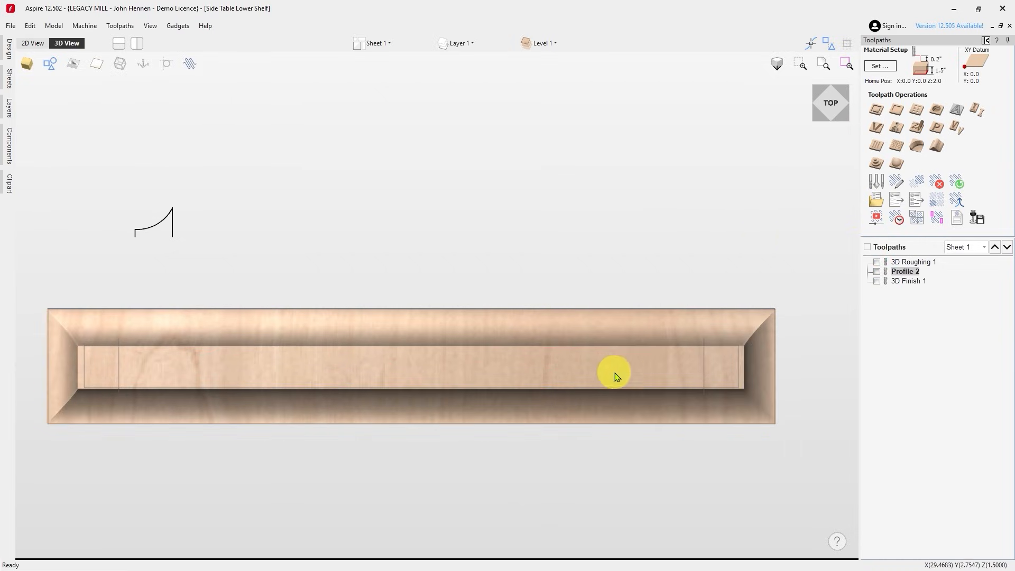
scroll(506, 347, up, 3)
drag(505, 347, 492, 334)
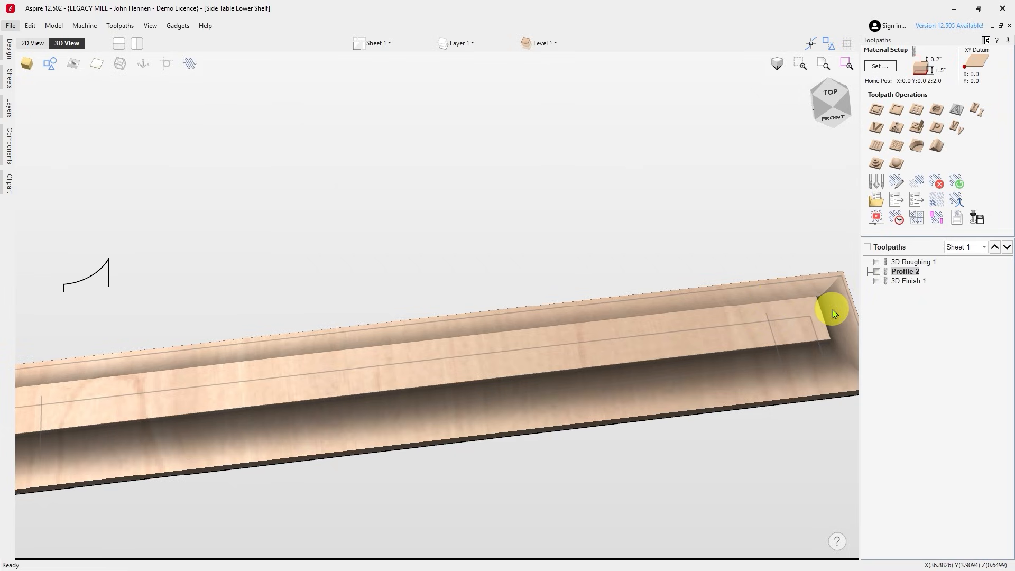
Preview all toolpaths on the lower shelf with the whole board in view.
click(876, 218)
click(935, 242)
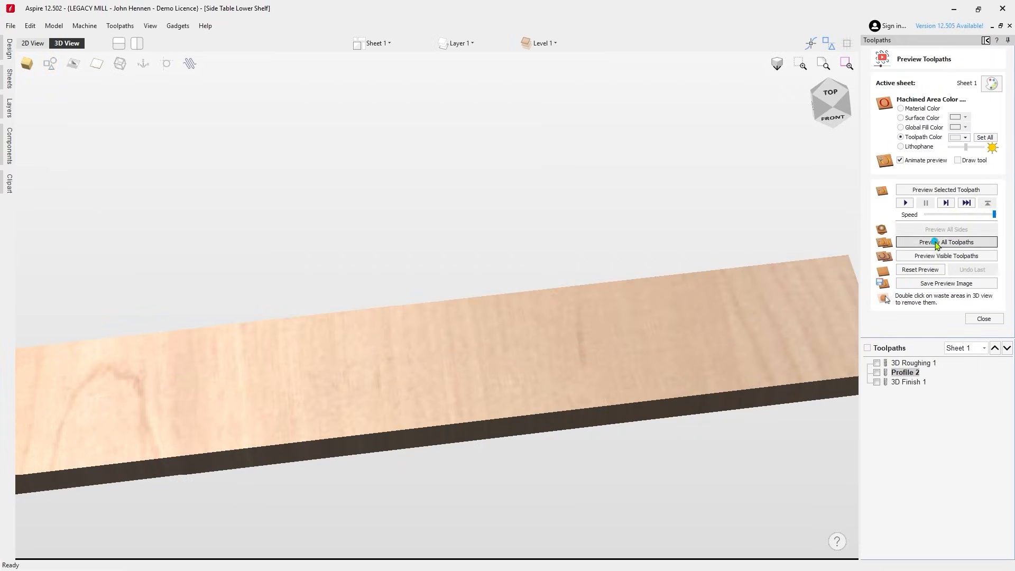
scroll(526, 354, down, 5)
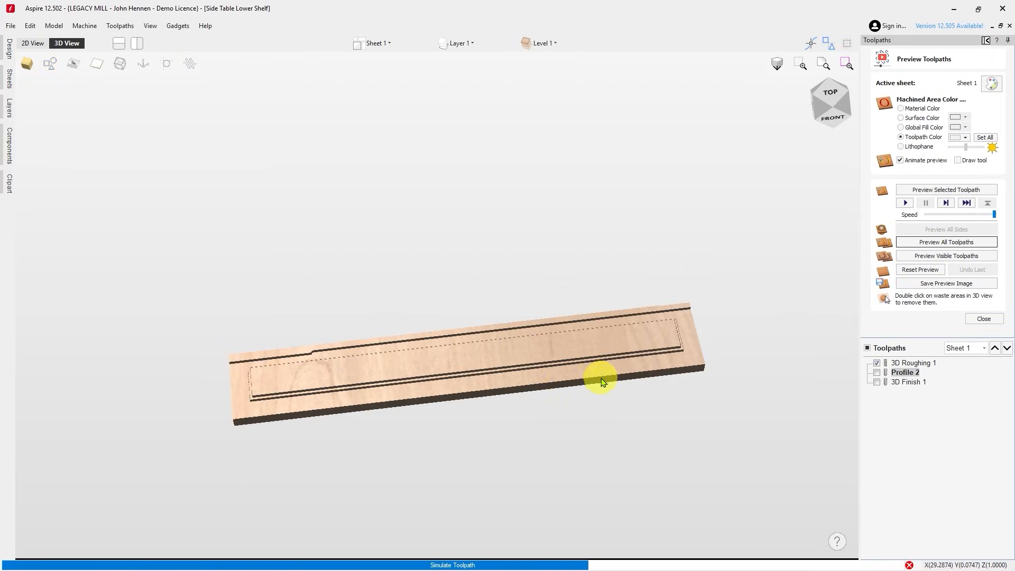
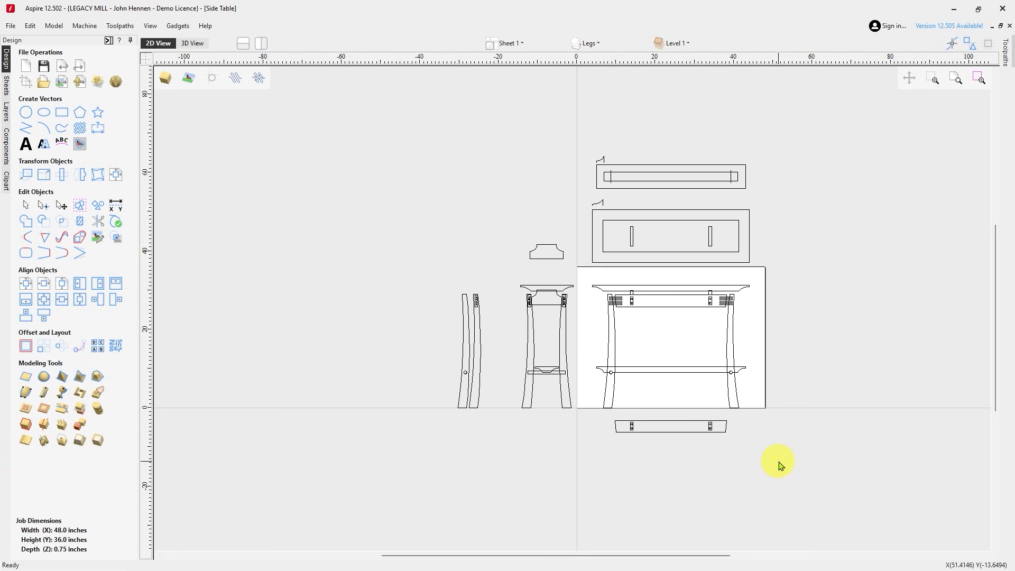
Select the skirt outline in the table's front view and switch to the Side Table Skirt file.
scroll(641, 251, up, 4)
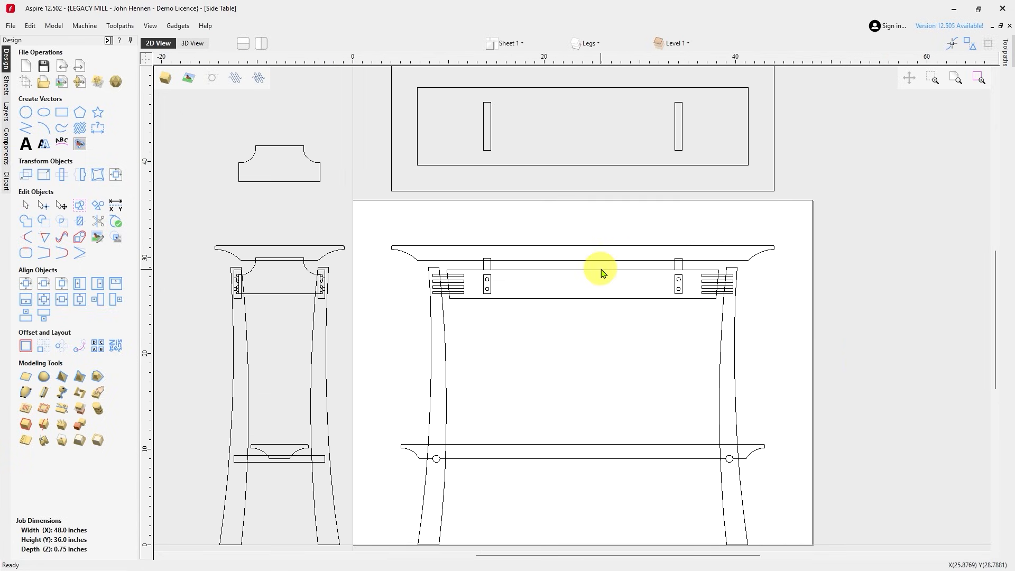
click(602, 271)
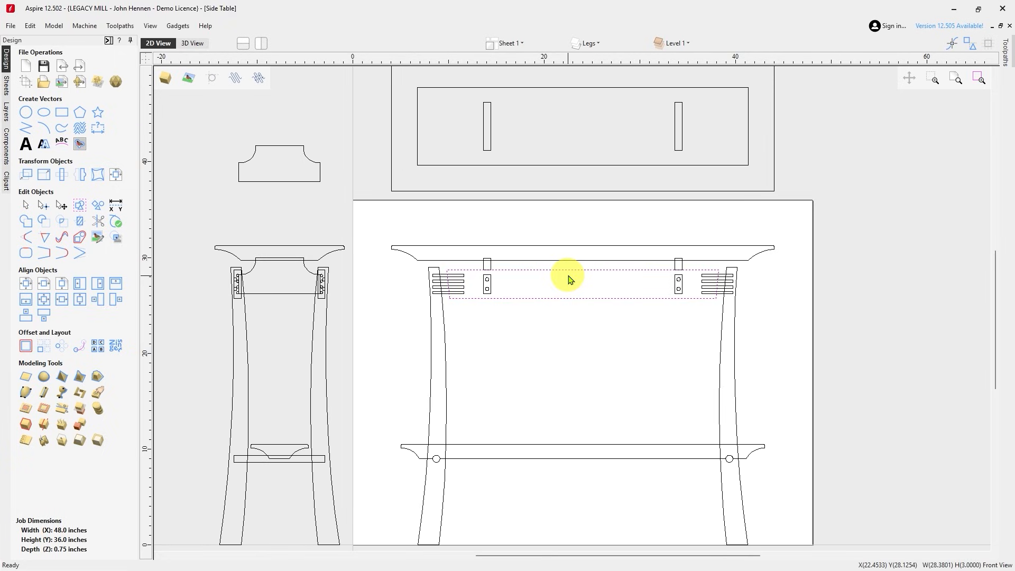
key(alt+Tab)
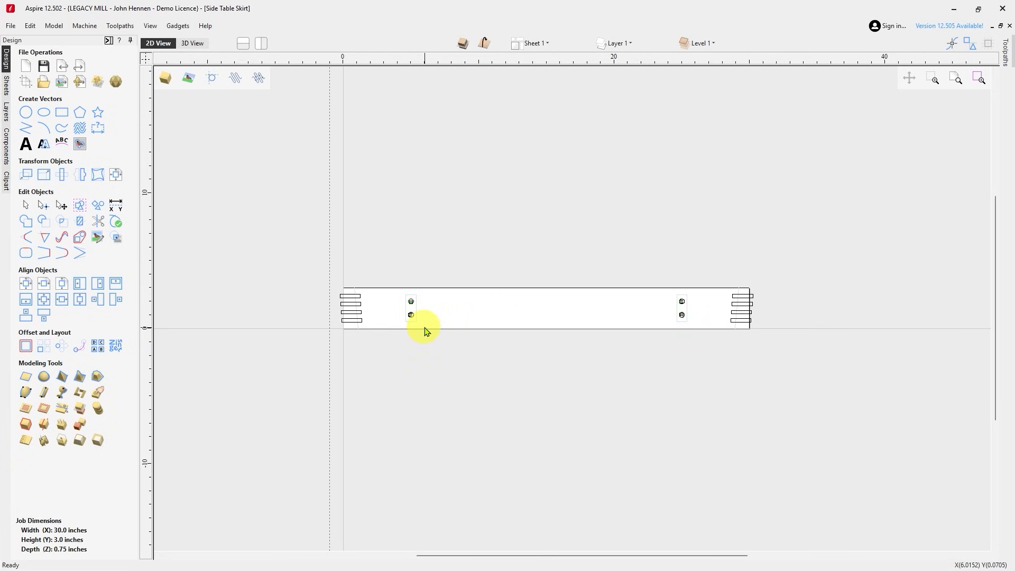
Examine the skirt's 2D layout, including the slots at both ends and the two pairs of screw holes.
scroll(425, 308, up, 2)
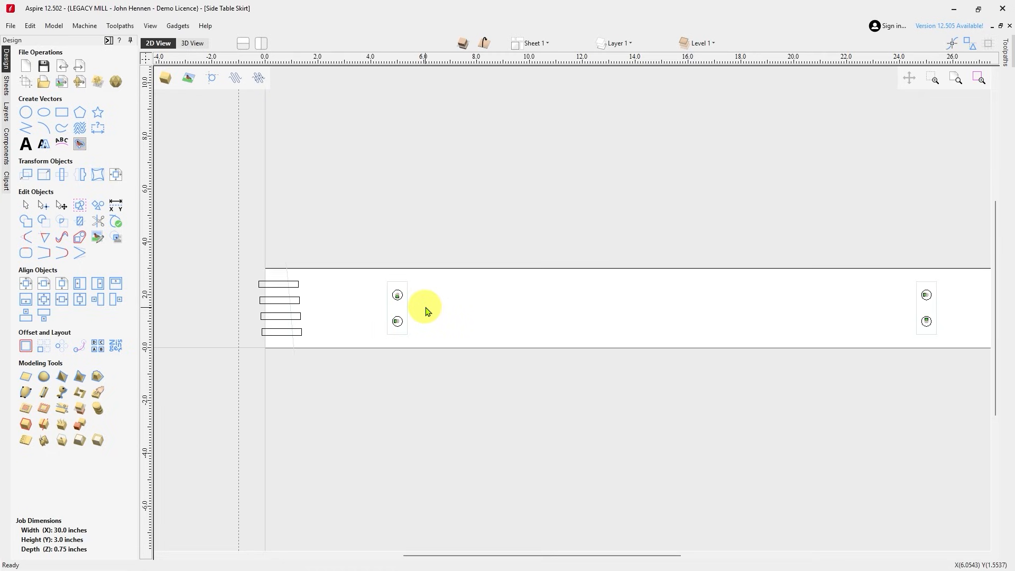
scroll(425, 308, down, 1)
scroll(290, 315, up, 3)
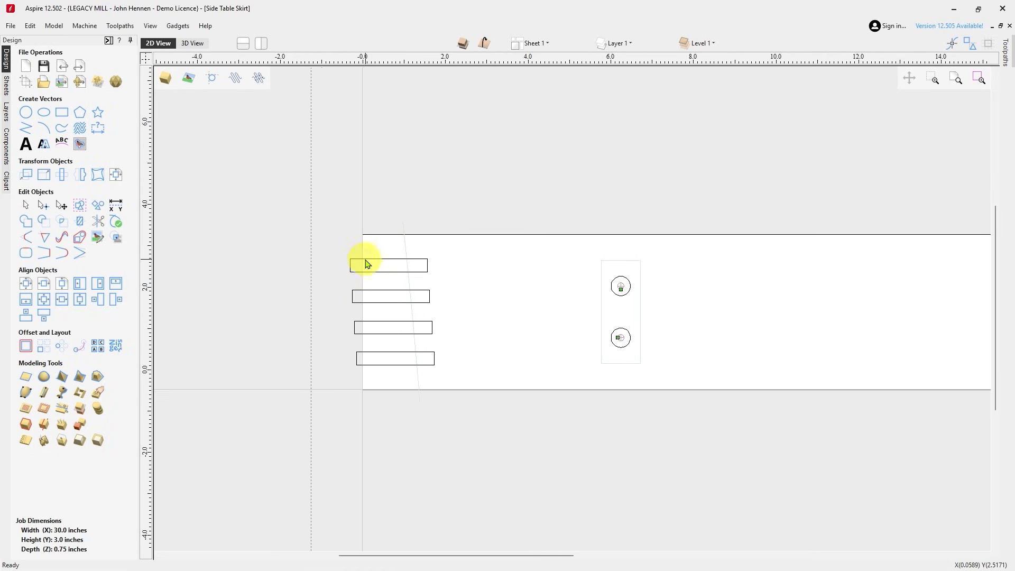
scroll(367, 275, down, 2)
scroll(793, 328, down, 1)
scroll(835, 302, up, 2)
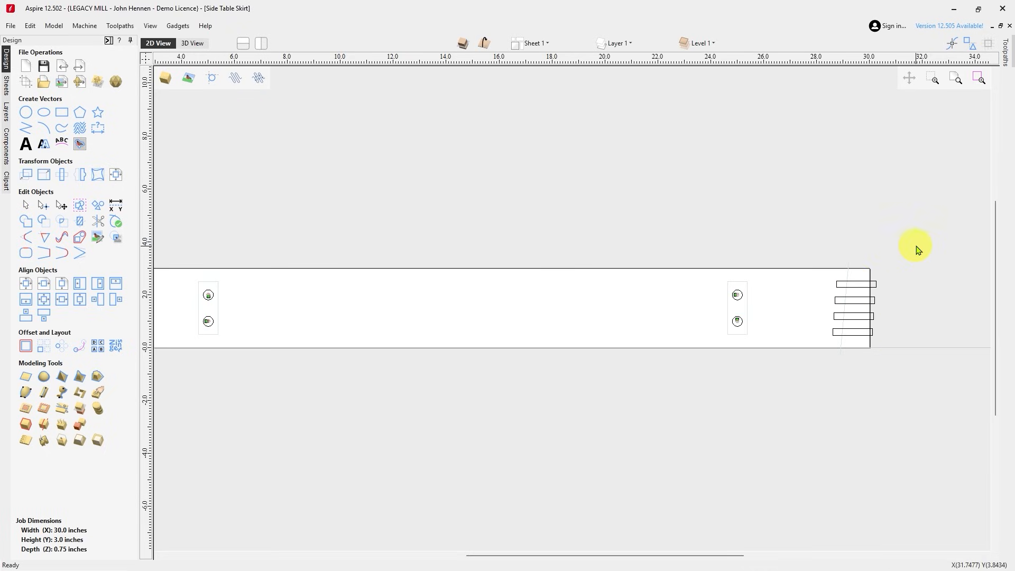
scroll(880, 296, down, 2)
scroll(538, 315, up, 2)
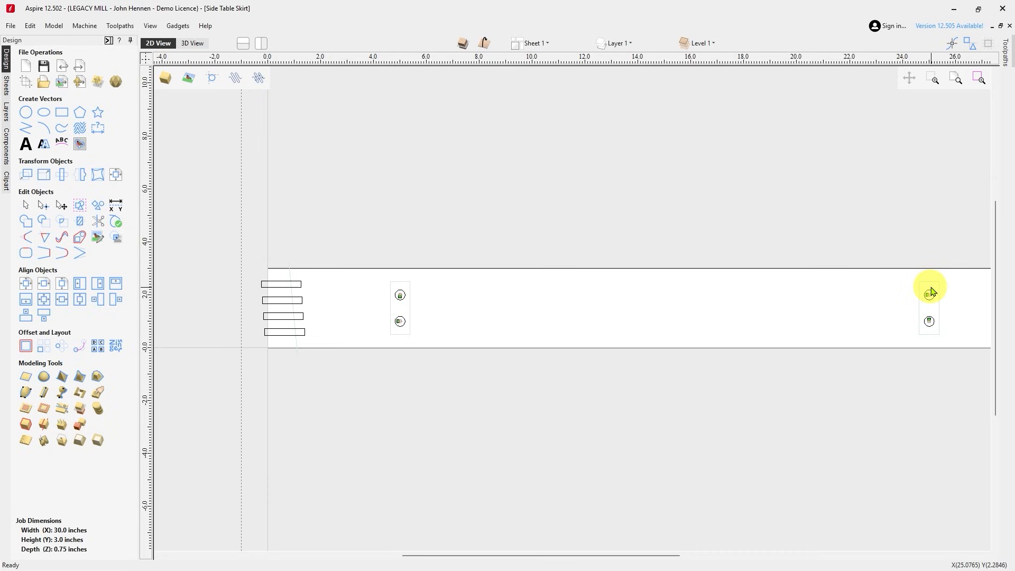
Open the skirt's Profile 1 toolpath from the toolpath preview, review its settings around the screw holes, and recalculate it.
click(110, 43)
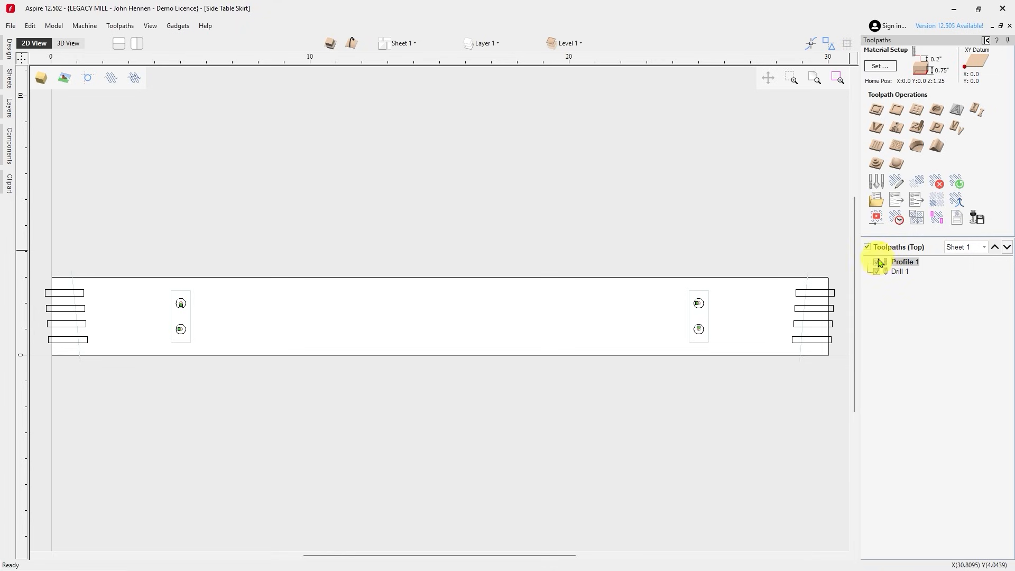
click(875, 218)
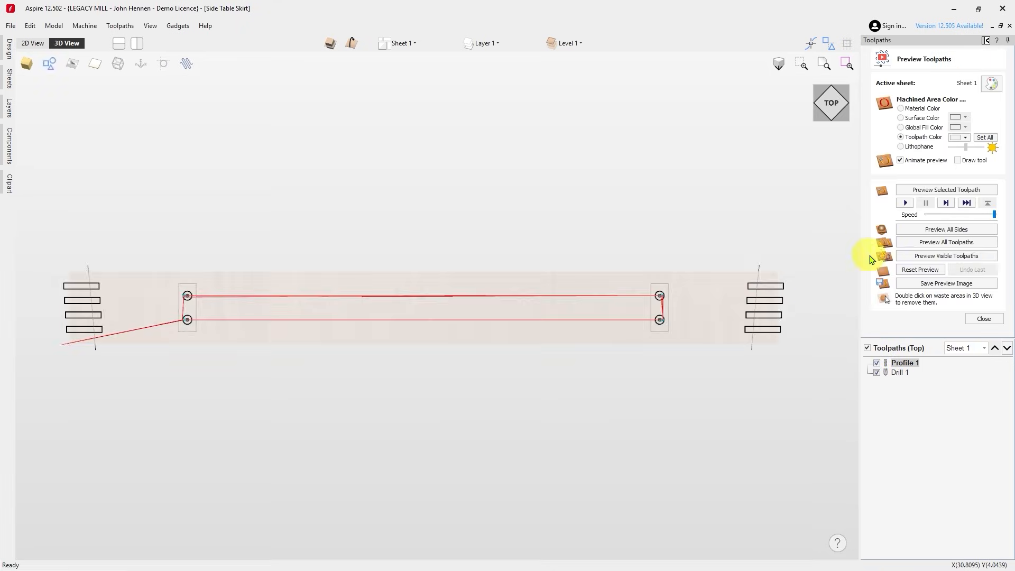
double_click(903, 367)
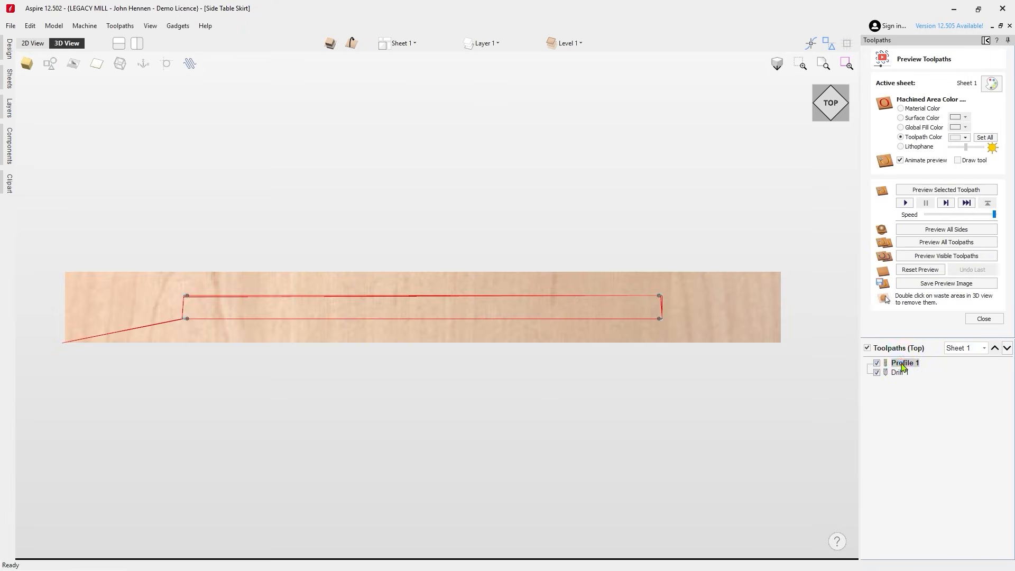
scroll(140, 288, up, 5)
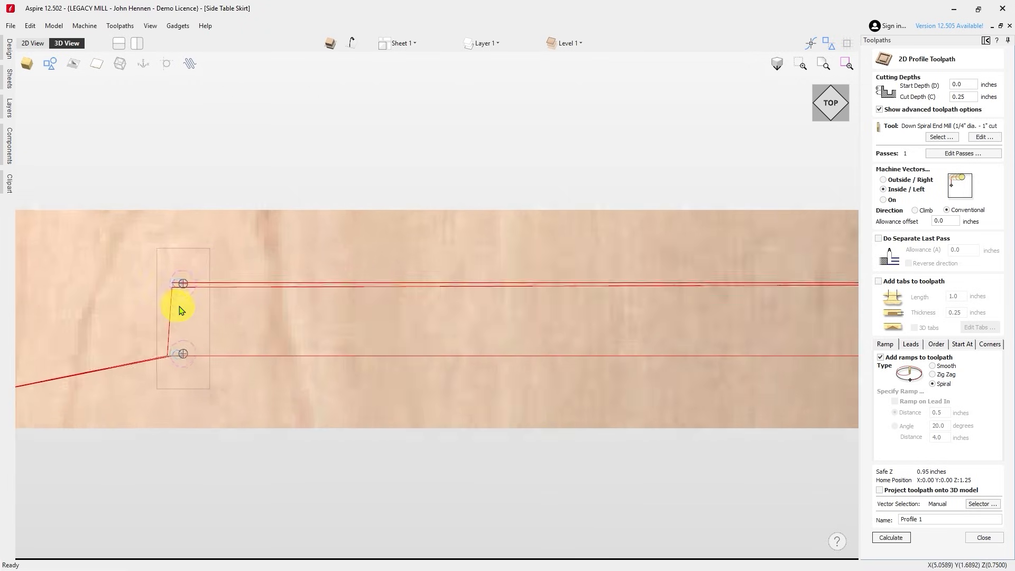
scroll(160, 324, down, 1)
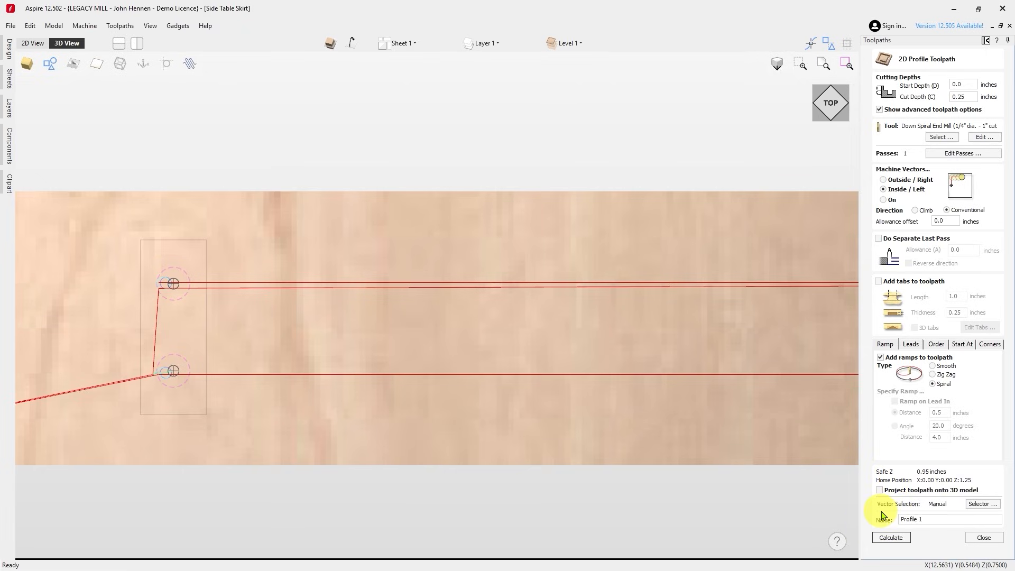
click(891, 538)
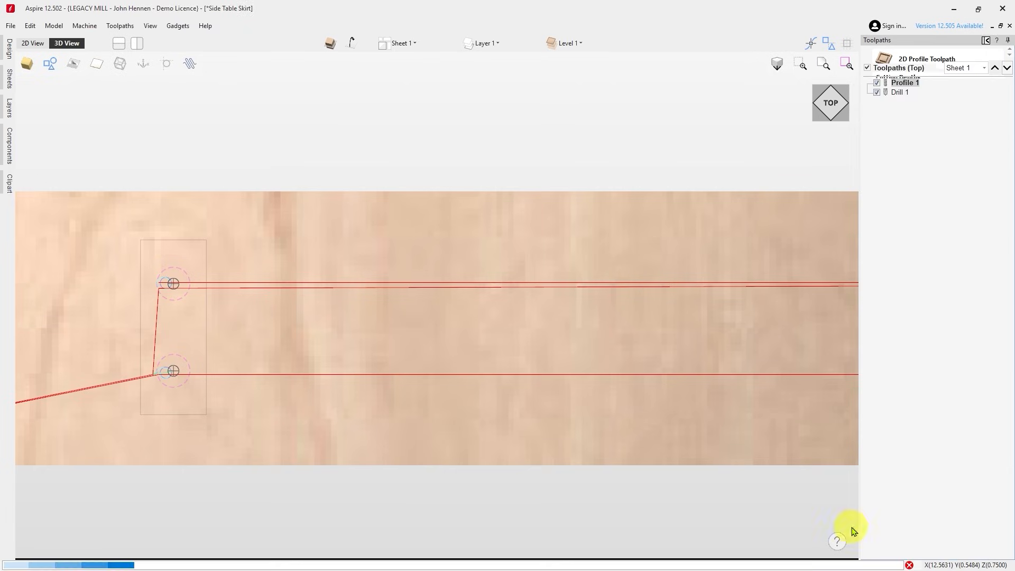
Inspect the spiral profile and drilling paths at the skirt's screw holes from the front, at an angle and from above.
drag(466, 420, 141, 220)
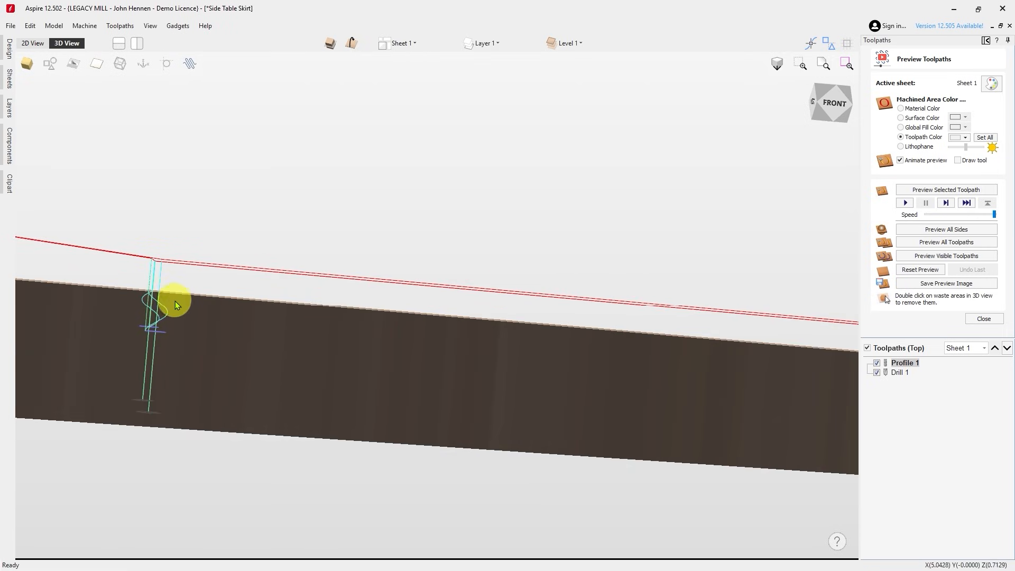
drag(594, 317, 423, 363)
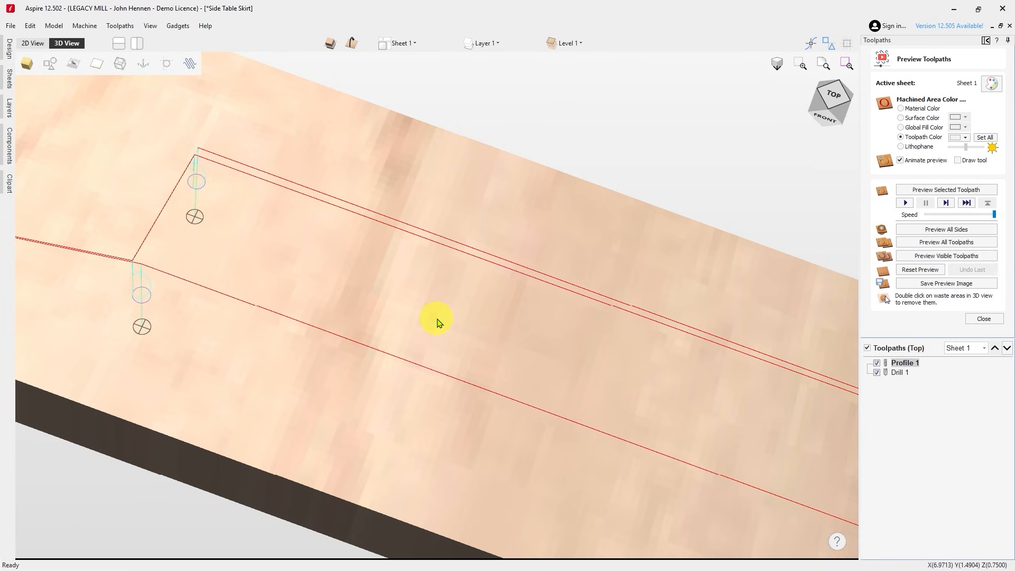
drag(390, 279, 403, 421)
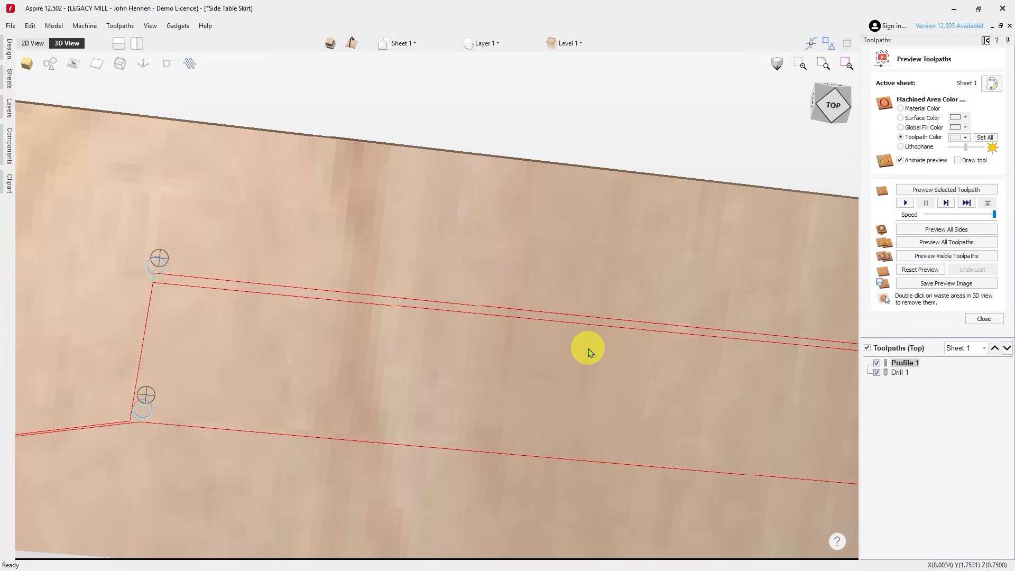
drag(576, 274, 547, 242)
scroll(527, 243, down, 3)
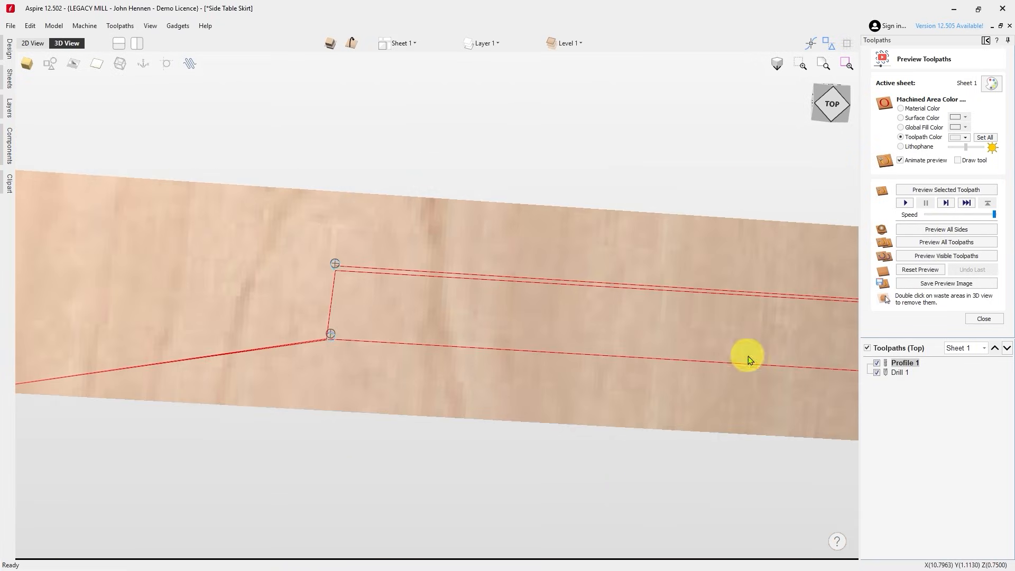
Recalculate the Drill 1 toolpath and preview the visible toolpaths on the skirt's top face.
double_click(899, 372)
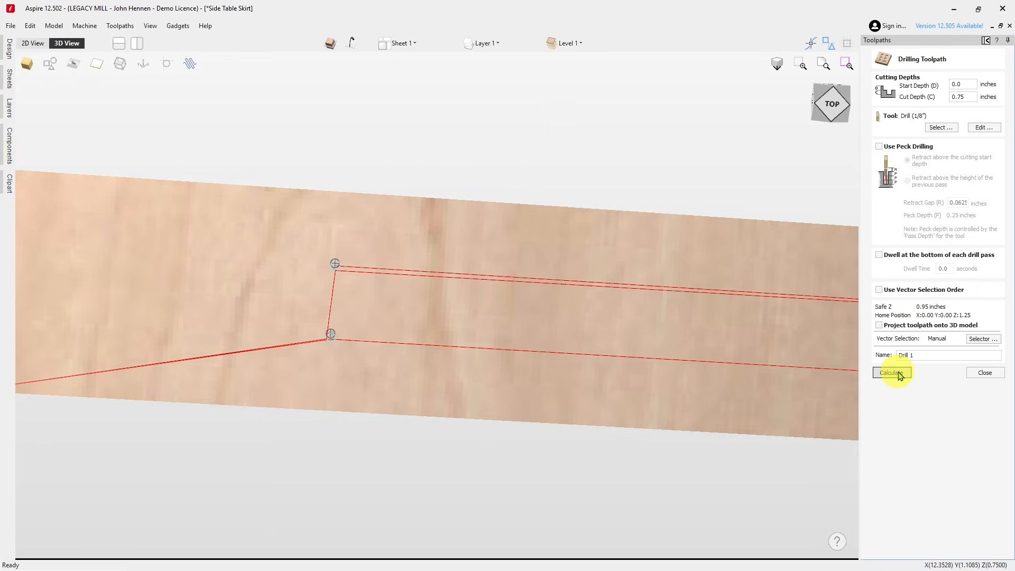
click(901, 377)
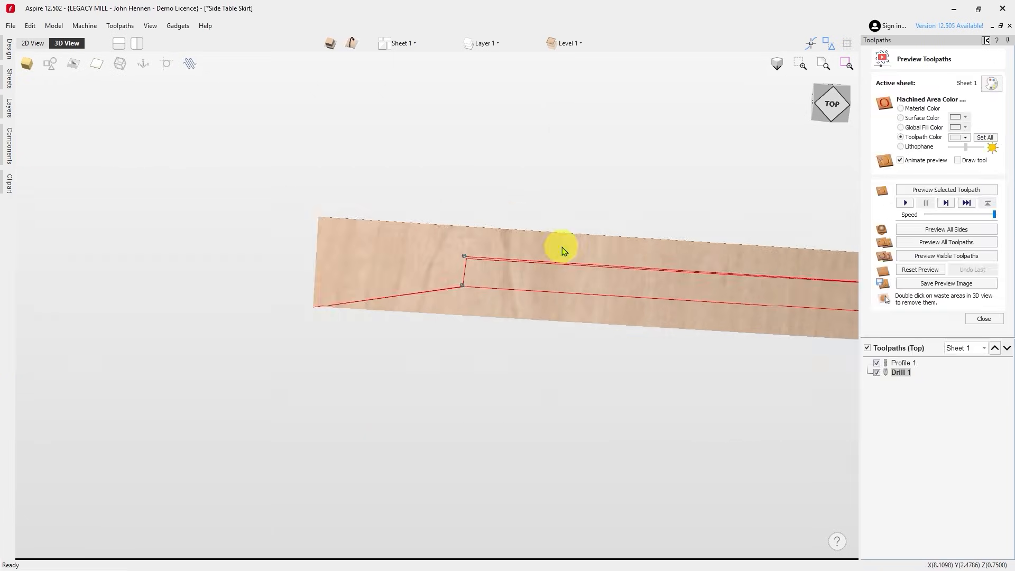
drag(539, 255, 349, 247)
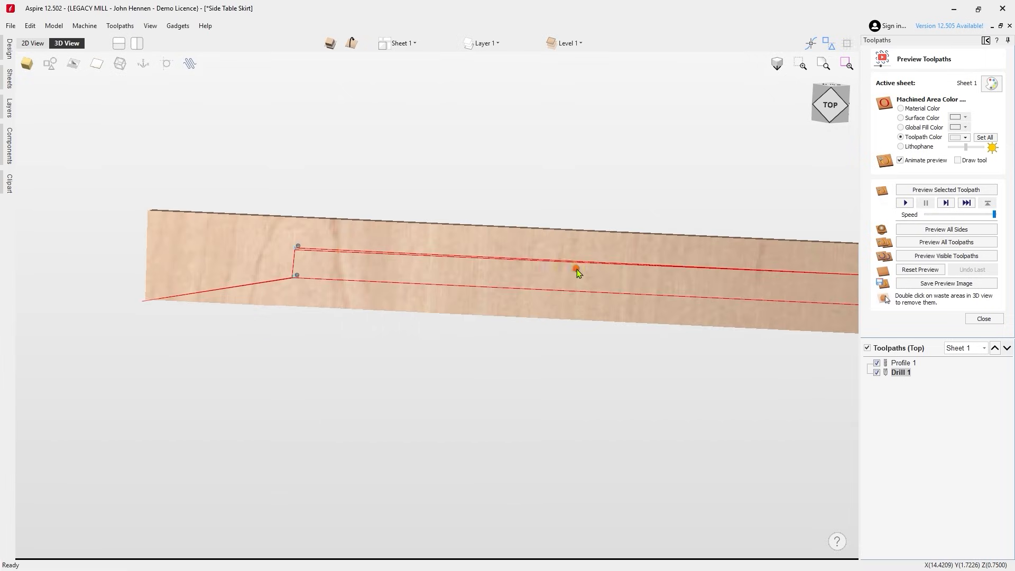
drag(577, 272, 632, 281)
click(902, 256)
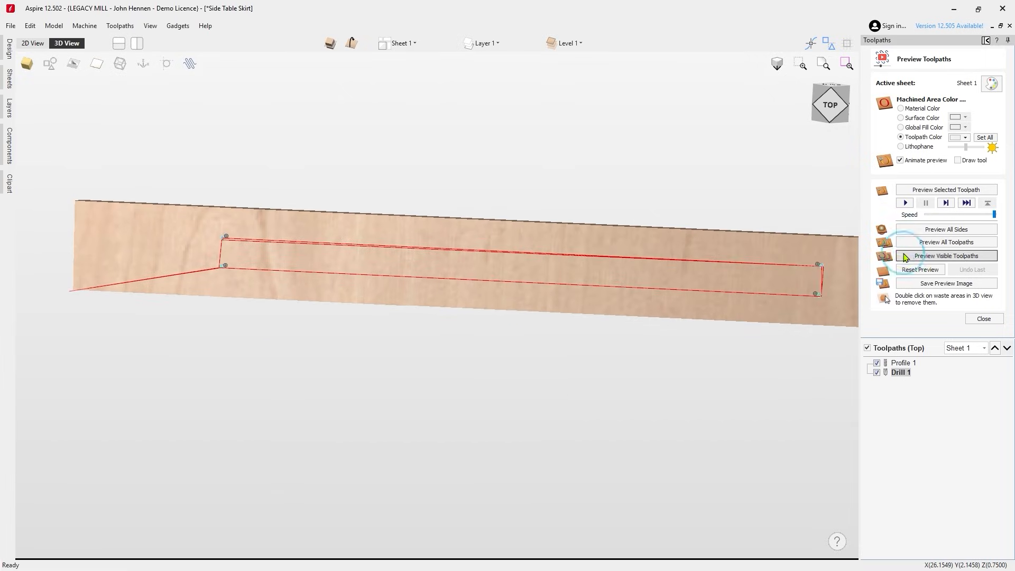
drag(525, 302, 576, 277)
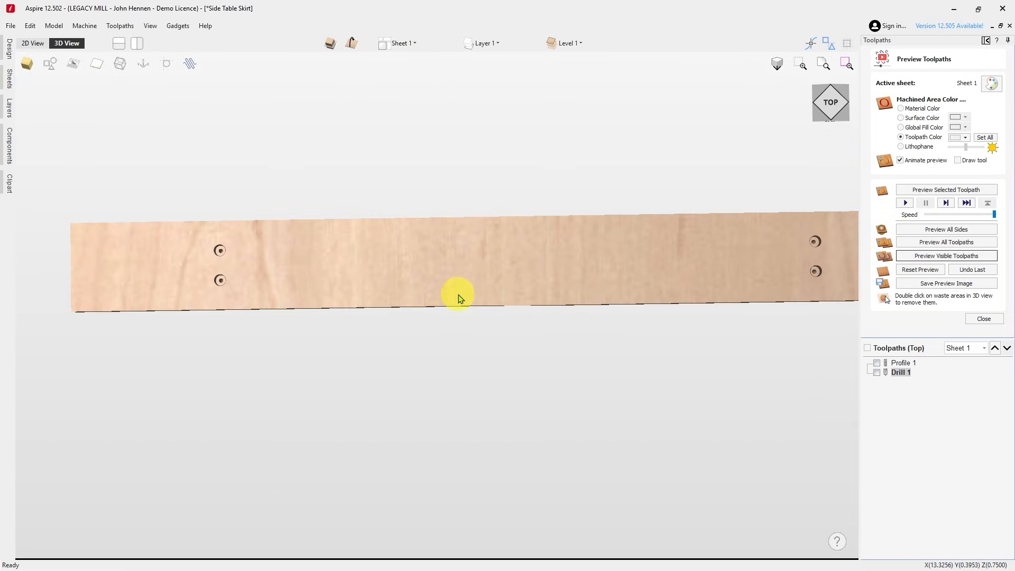
drag(459, 297, 409, 296)
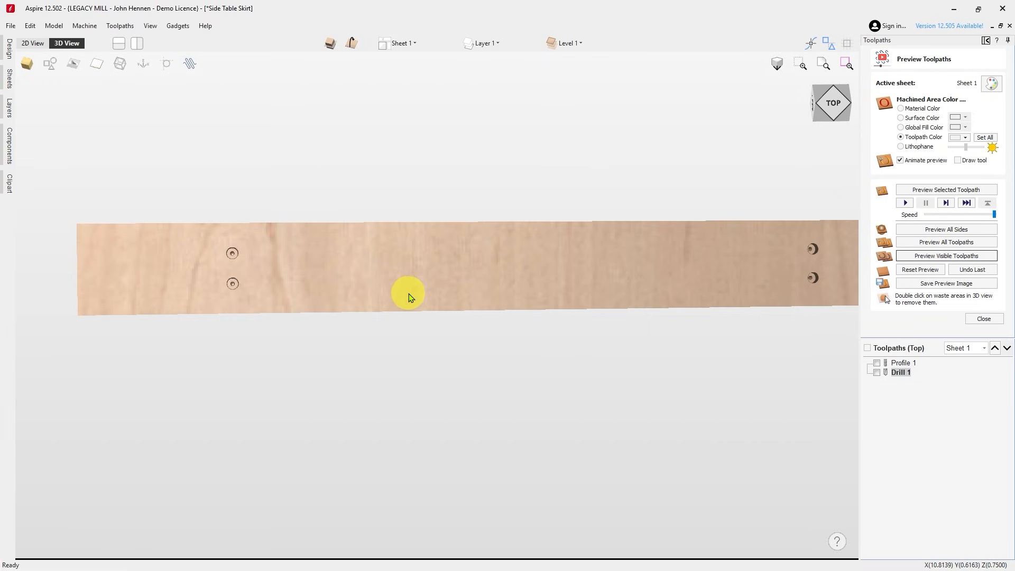
Switch to the skirt's bottom side in 2D and select the two rectangular pockets to point them out.
click(354, 42)
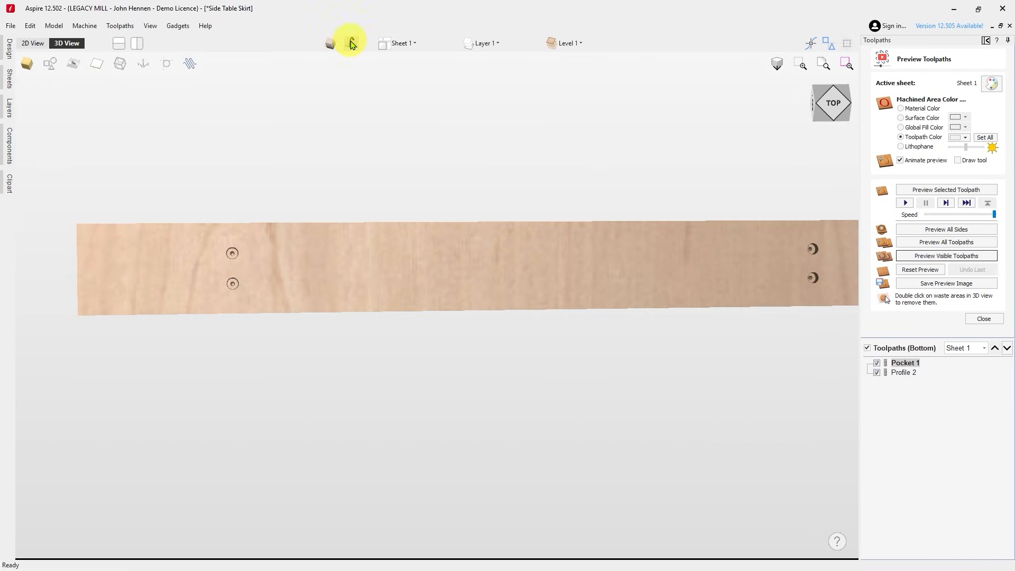
click(32, 43)
scroll(301, 185, down, 3)
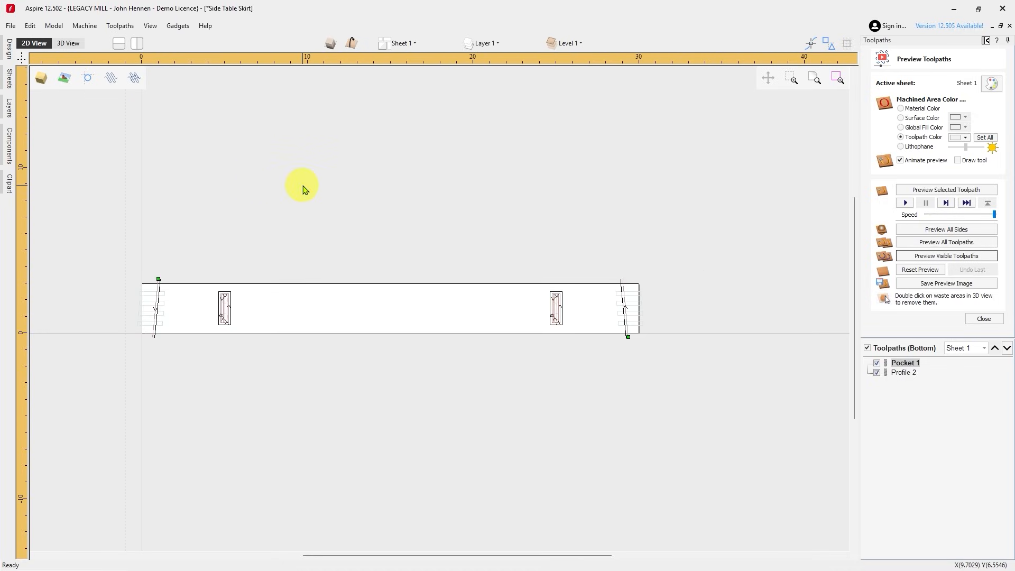
drag(212, 273, 567, 358)
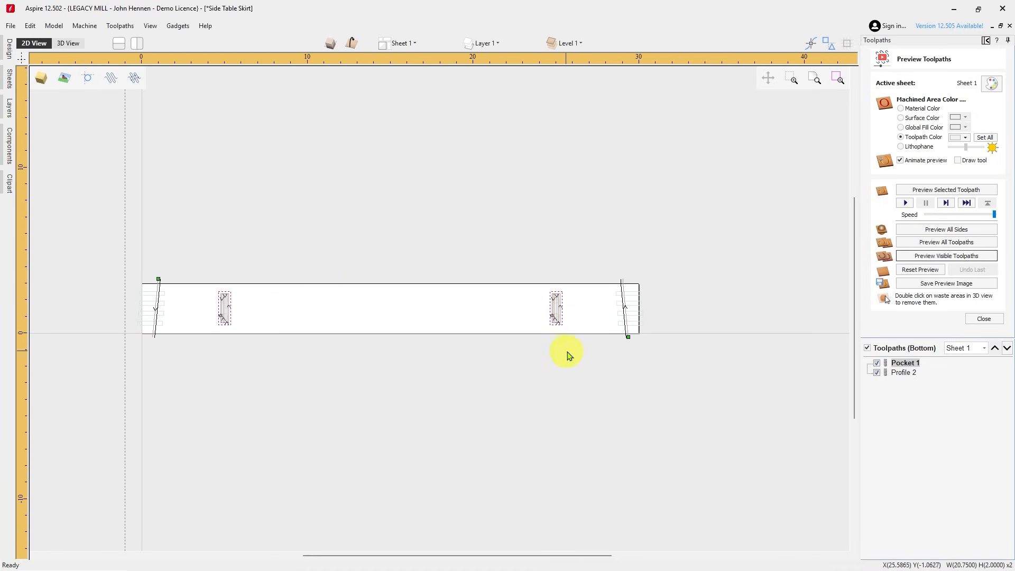
click(536, 326)
Examine the angled cut lines and their profile toolpaths at both ends of the skirt's bottom side.
scroll(665, 310, up, 1)
scroll(578, 286, up, 2)
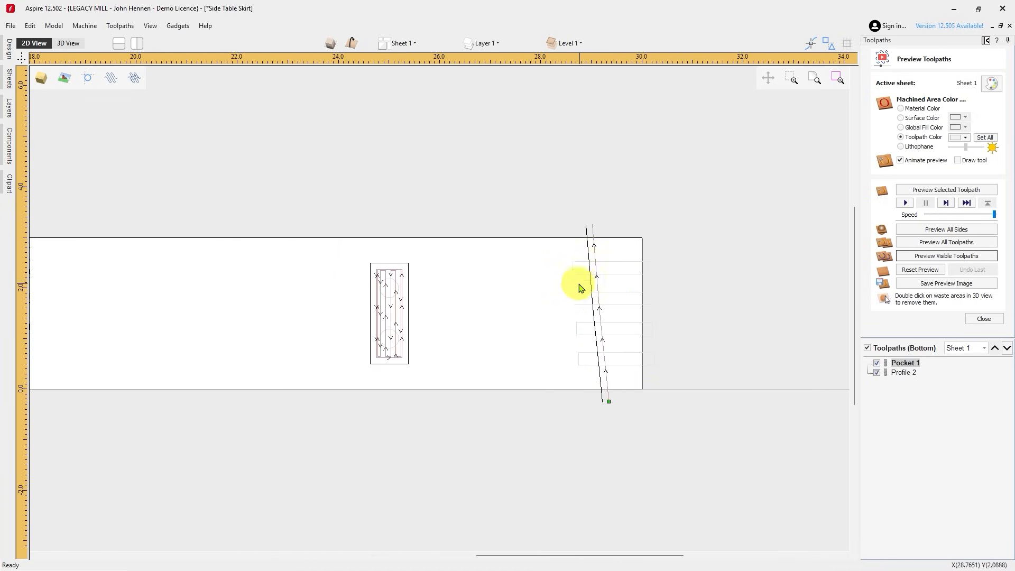
scroll(693, 347, down, 4)
scroll(310, 325, up, 2)
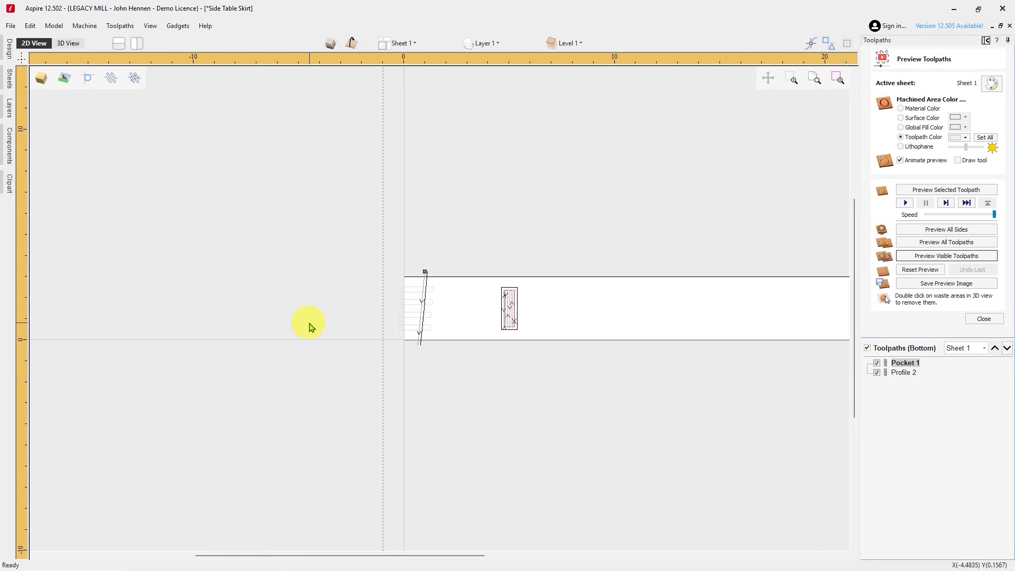
Recalculate the Profile 2 toolpath for the skirt's angled end cuts, accepting the separate open contours and the cut through the material.
scroll(363, 335, down, 2)
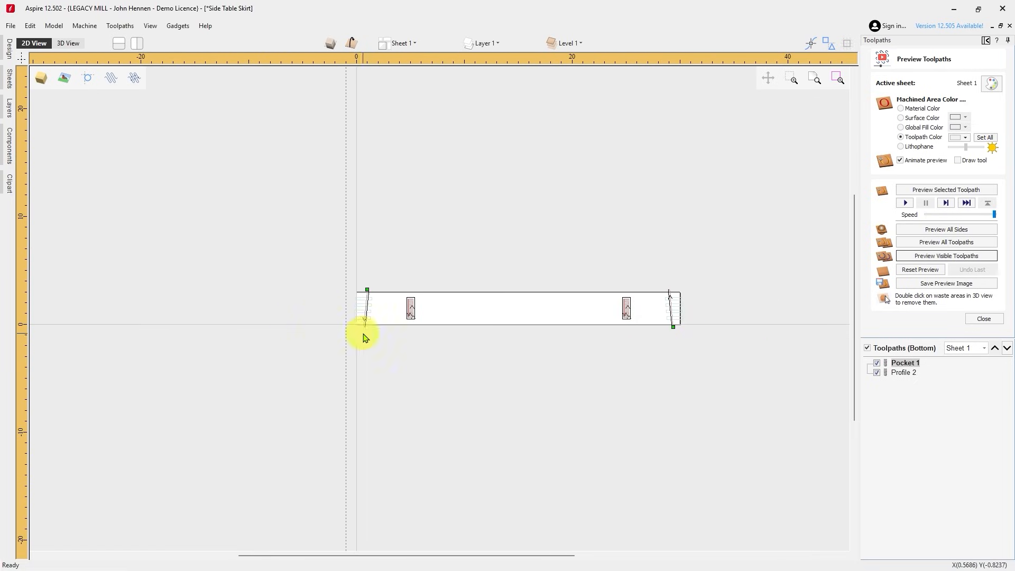
double_click(908, 373)
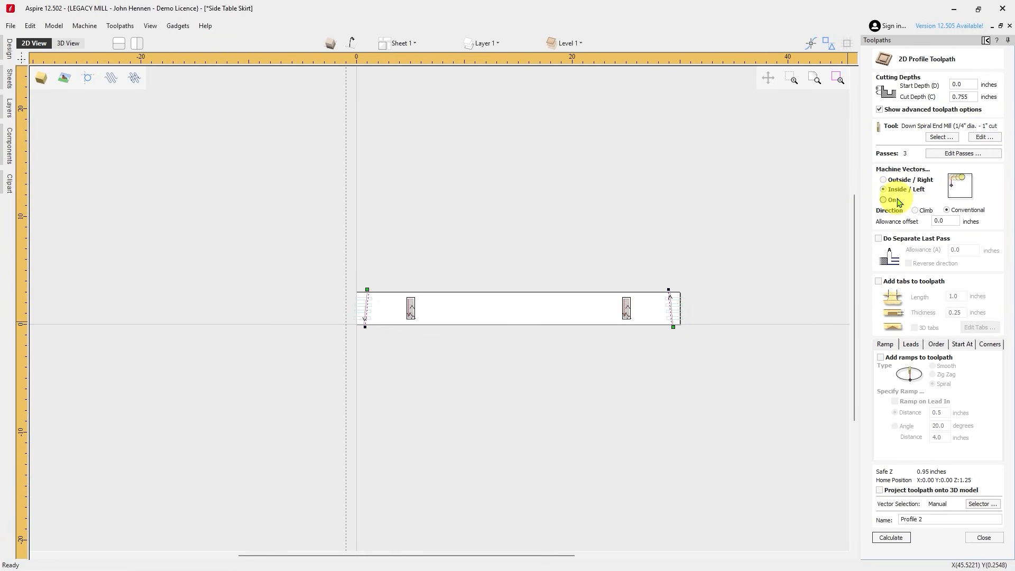
click(890, 540)
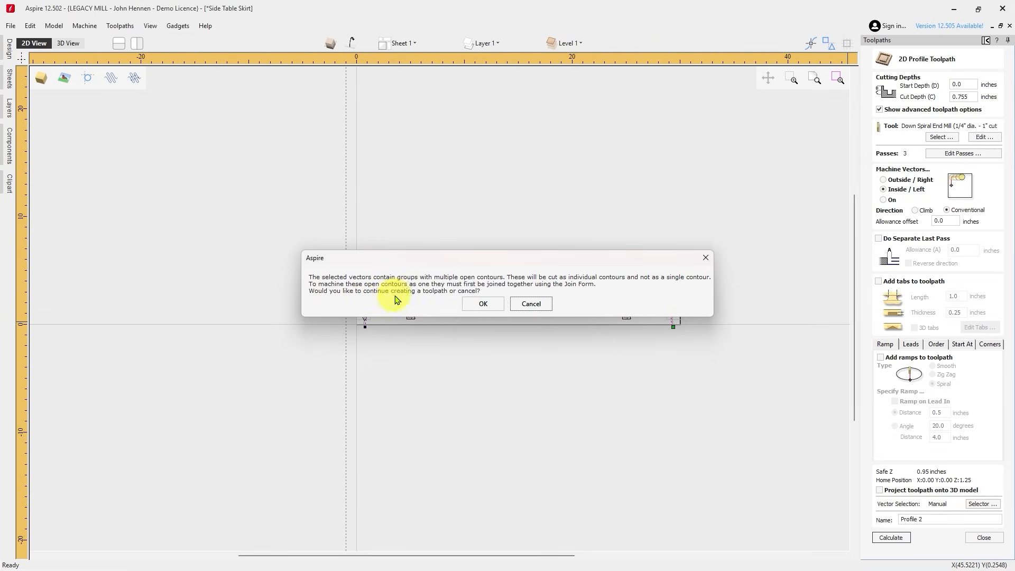
click(470, 304)
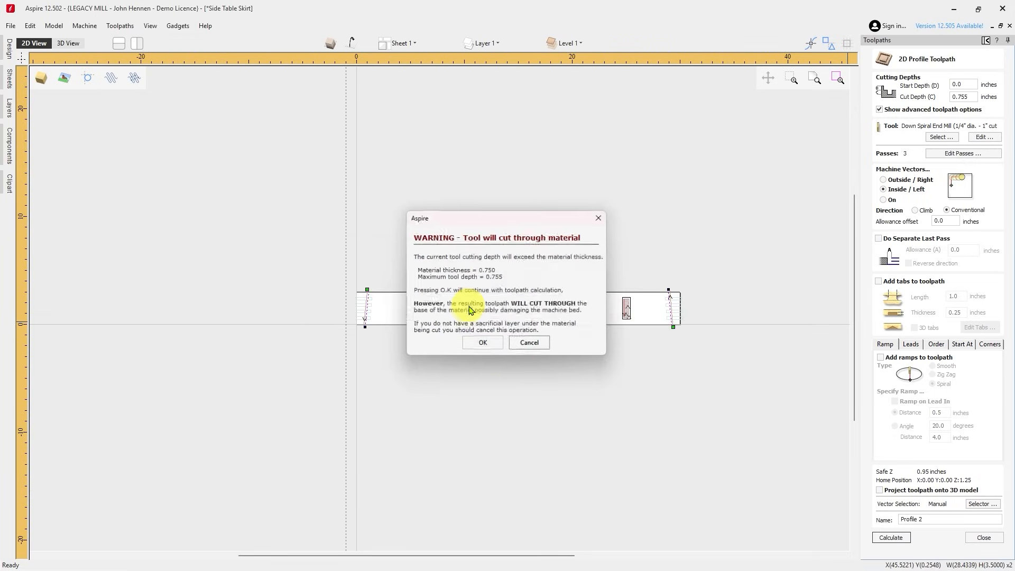
click(482, 346)
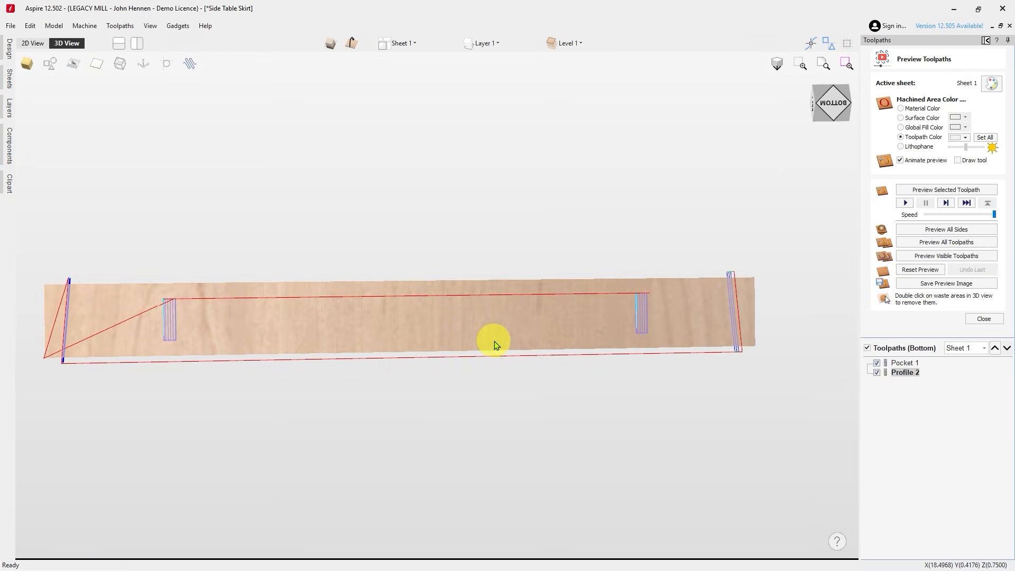
Check the recalculated profile paths at both angled cuts in 2D and preview the visible toolpaths on the skirt's bottom side in 3D.
click(33, 43)
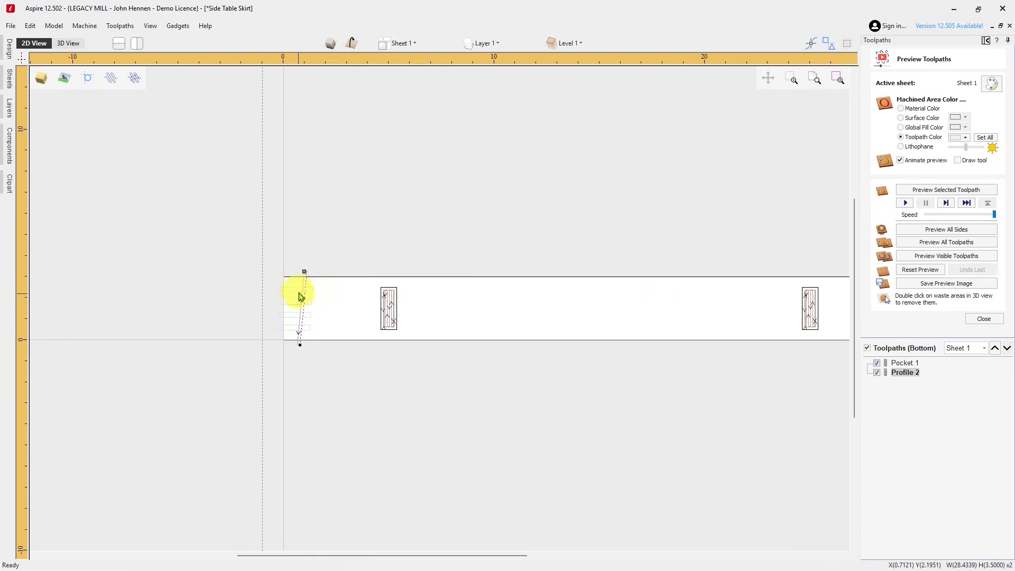
scroll(210, 316, down, 2)
scroll(534, 336, up, 3)
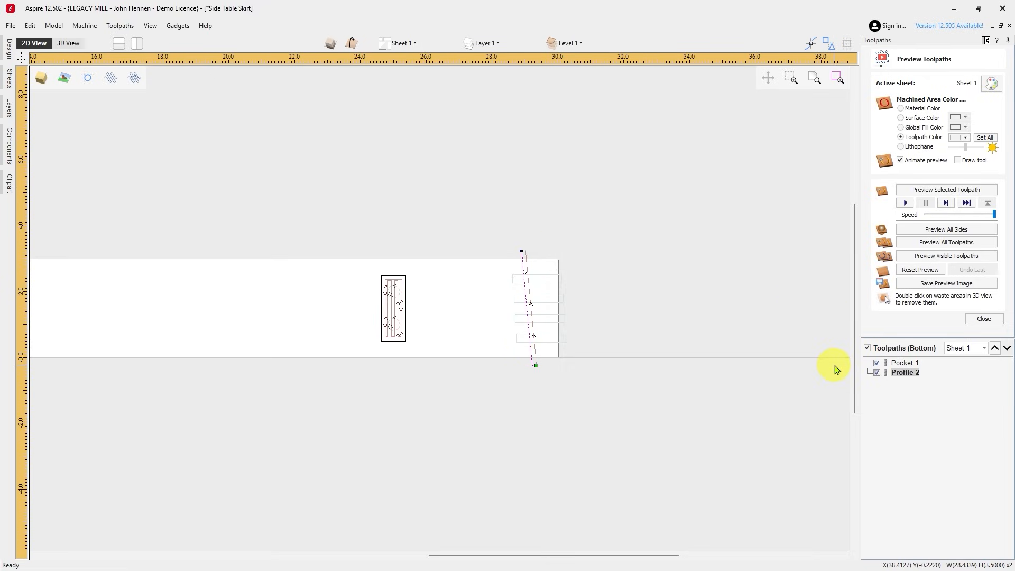
key(F3)
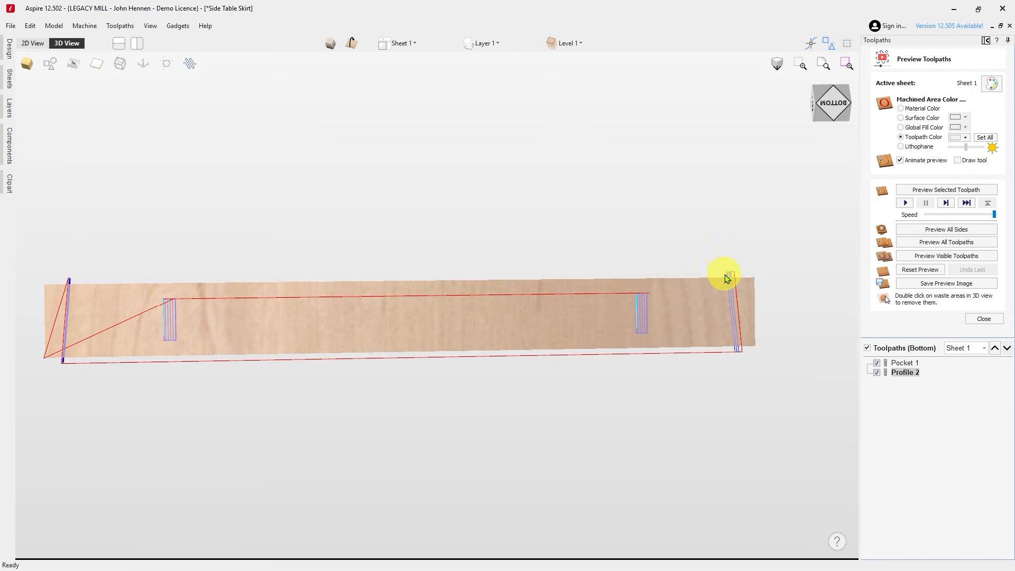
click(923, 258)
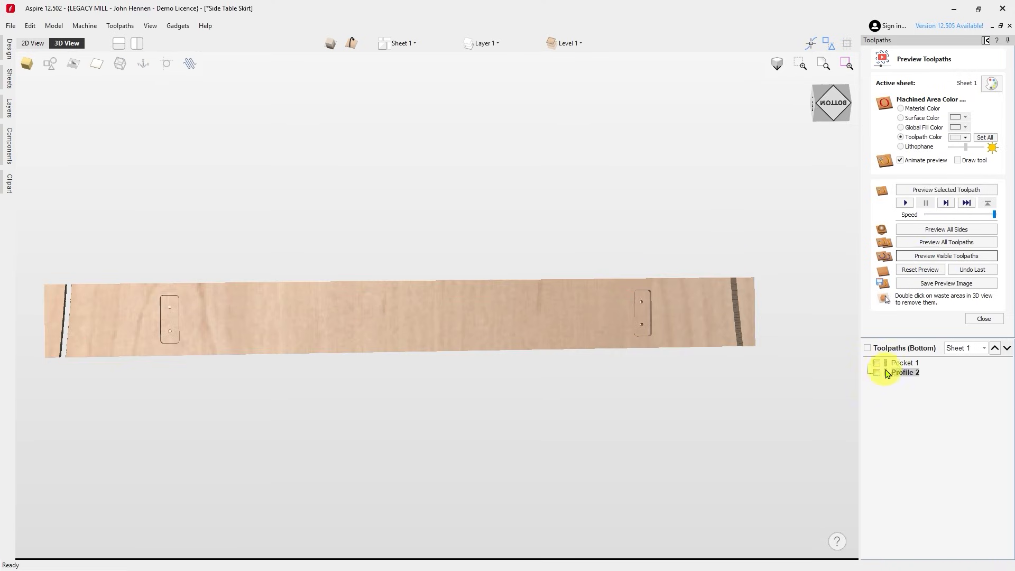
Merge the Pocket 1 and Profile 2 toolpaths by part, using Shortest Path ordering.
mouse_move(895, 367)
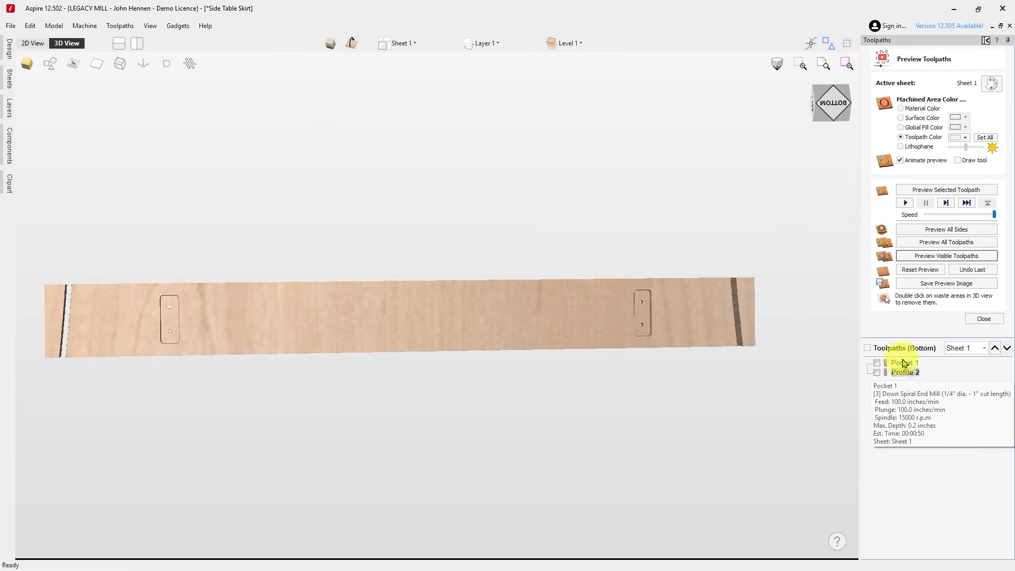
click(983, 318)
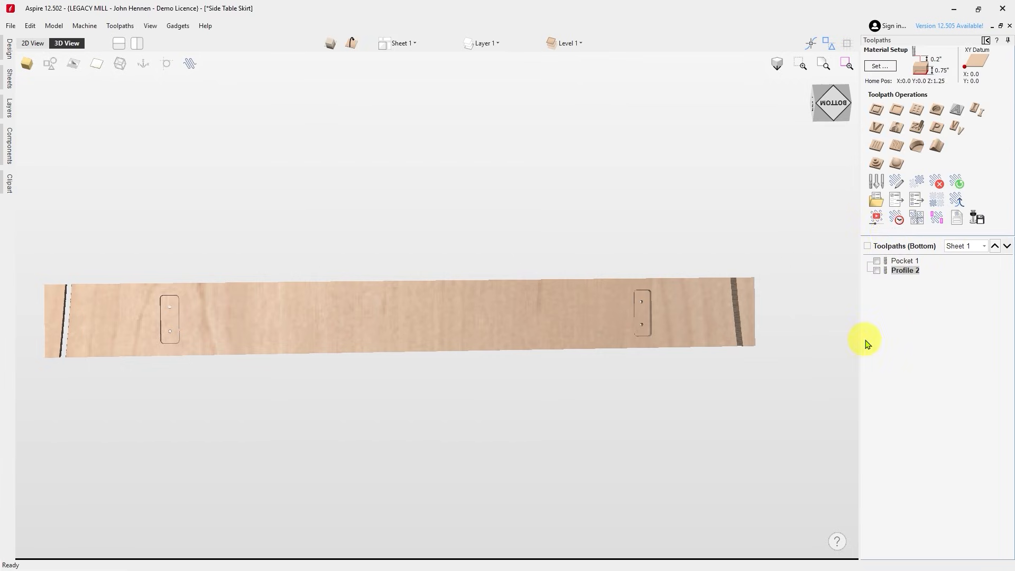
click(868, 246)
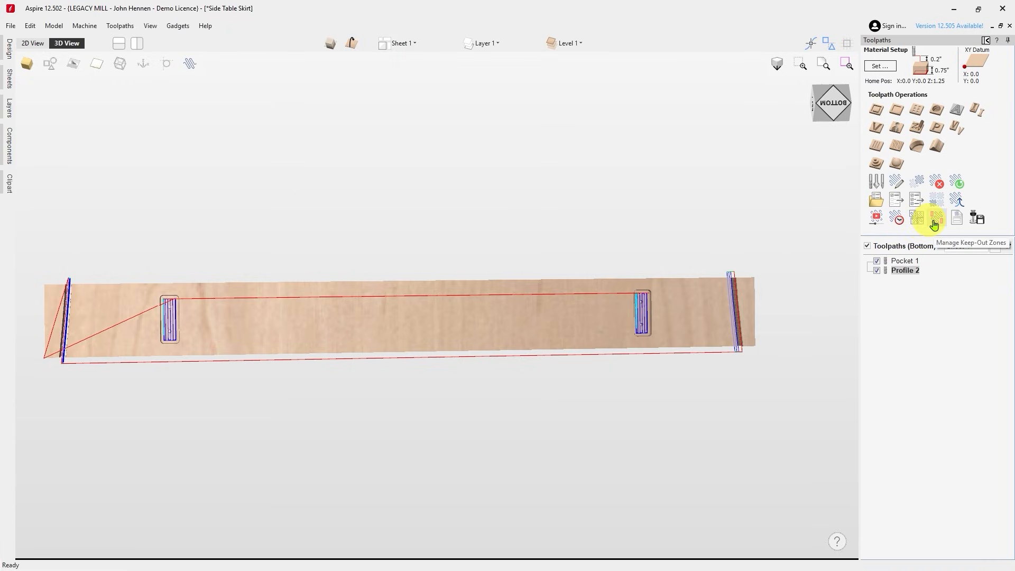
click(958, 206)
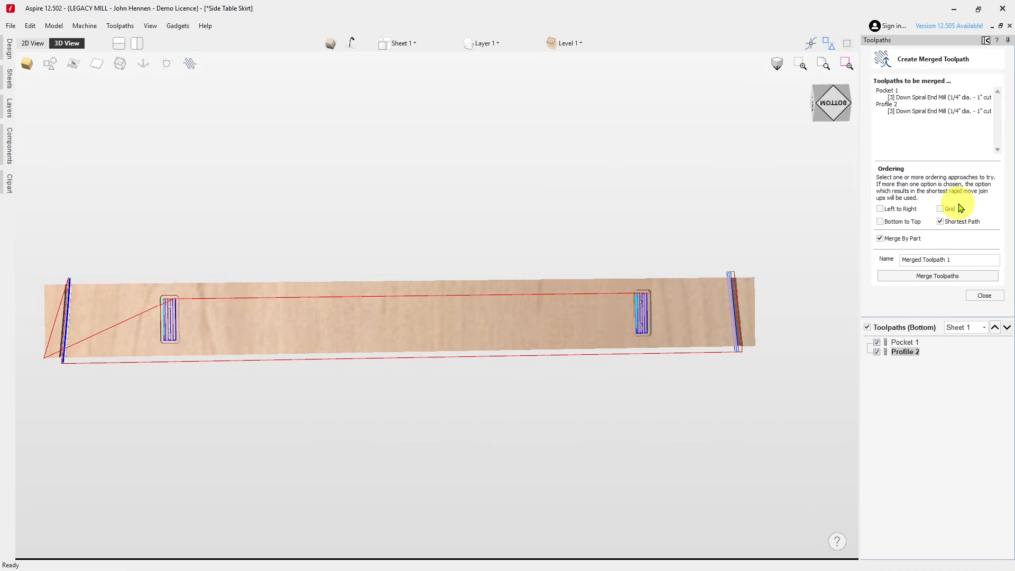
click(903, 276)
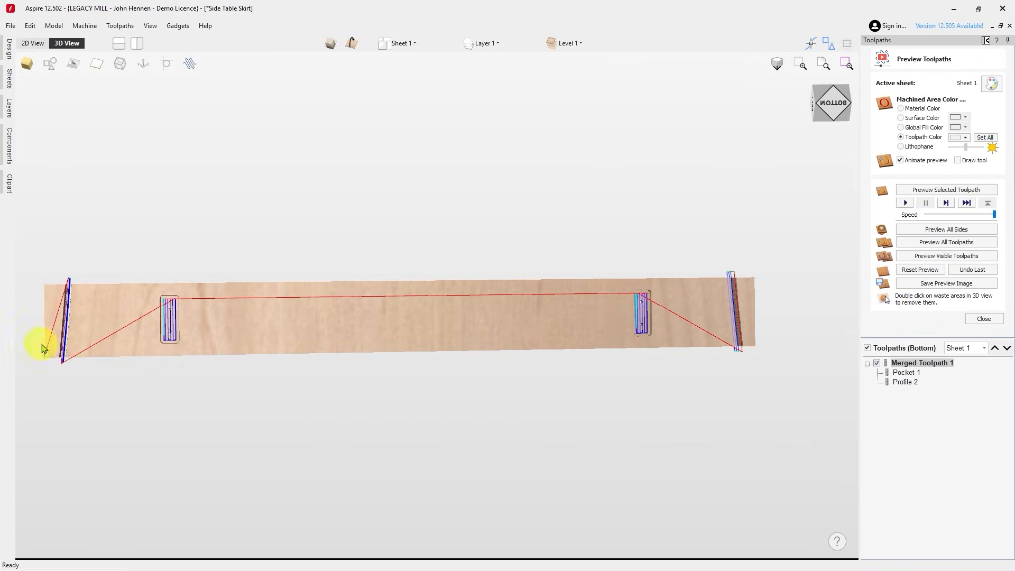
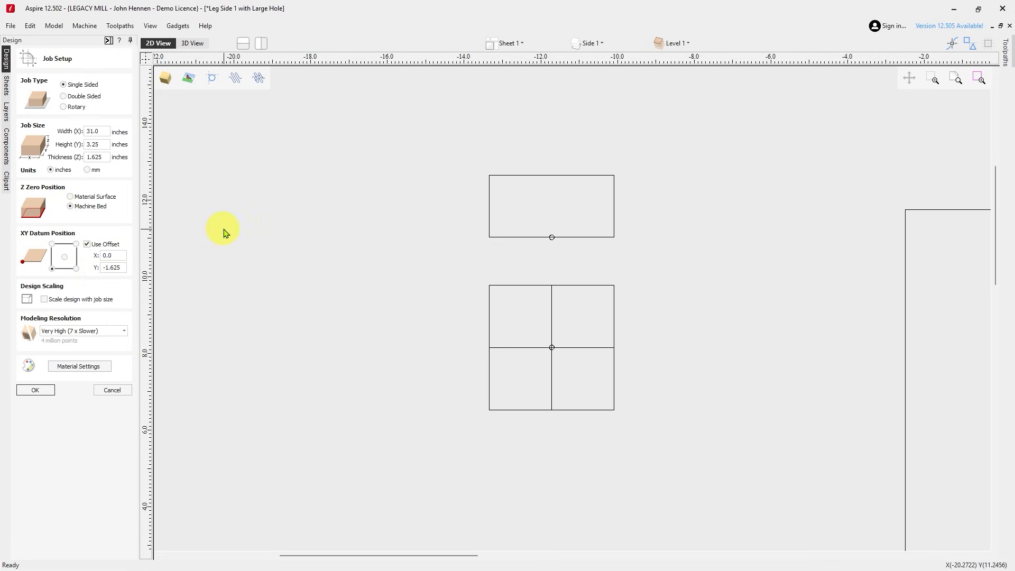
Check the leg's datum corner against the blank's end-view sketches and apply the single-sided job setup of 31.0 x 3.25 x 1.625 inches.
scroll(229, 213, down, 3)
scroll(526, 382, up, 2)
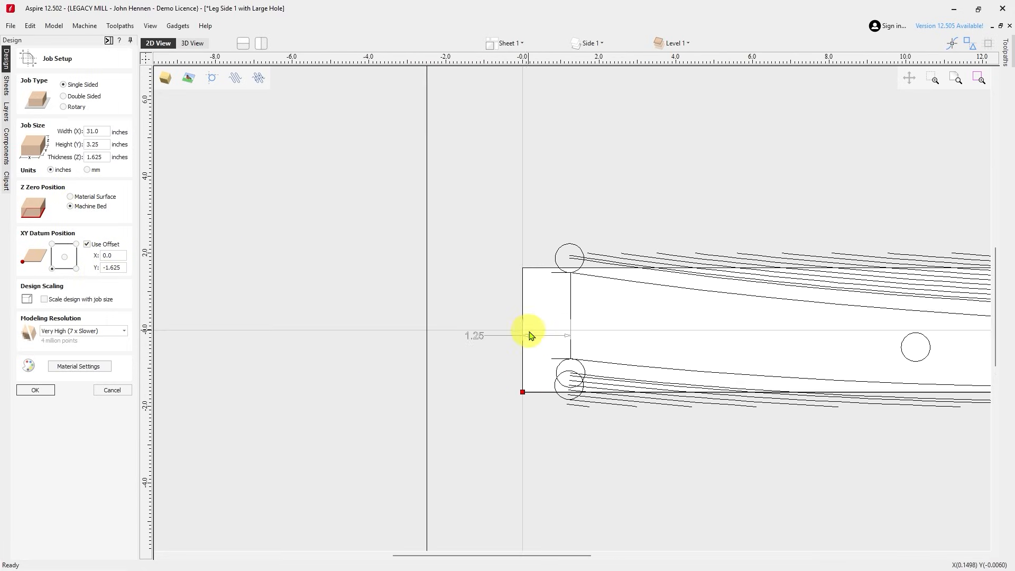
scroll(577, 341, down, 2)
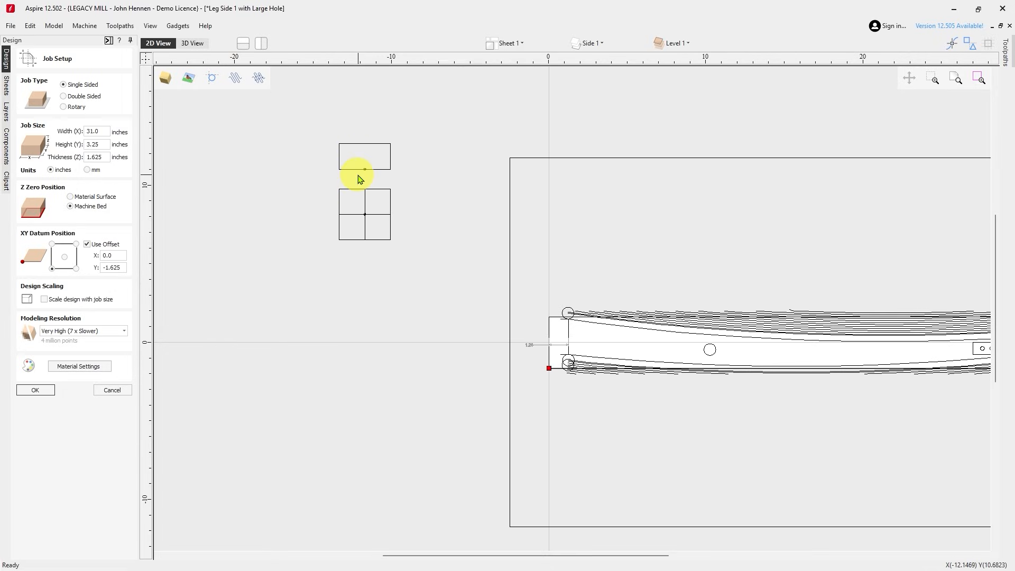
scroll(358, 172, up, 2)
scroll(359, 186, up, 1)
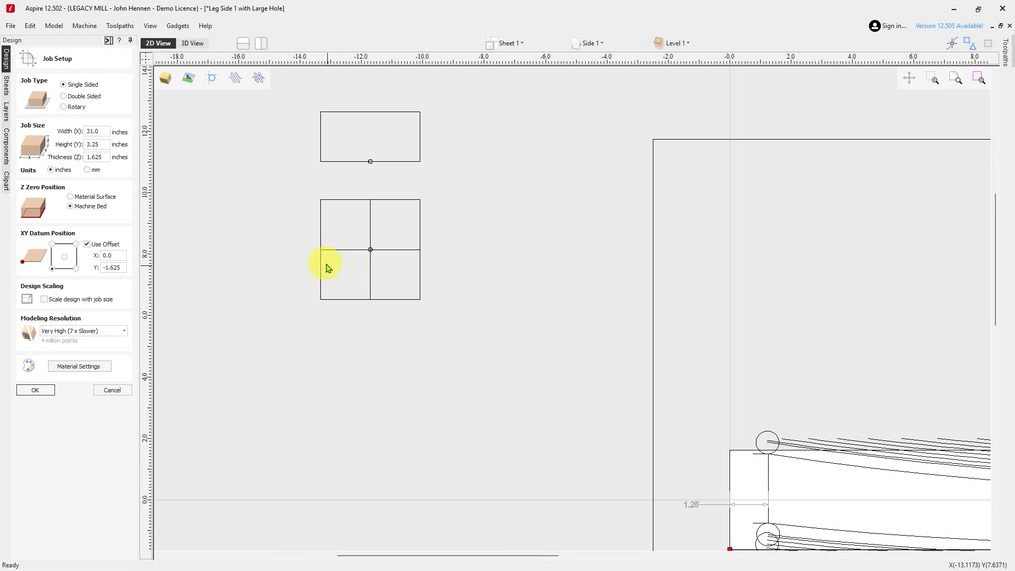
scroll(324, 260, down, 2)
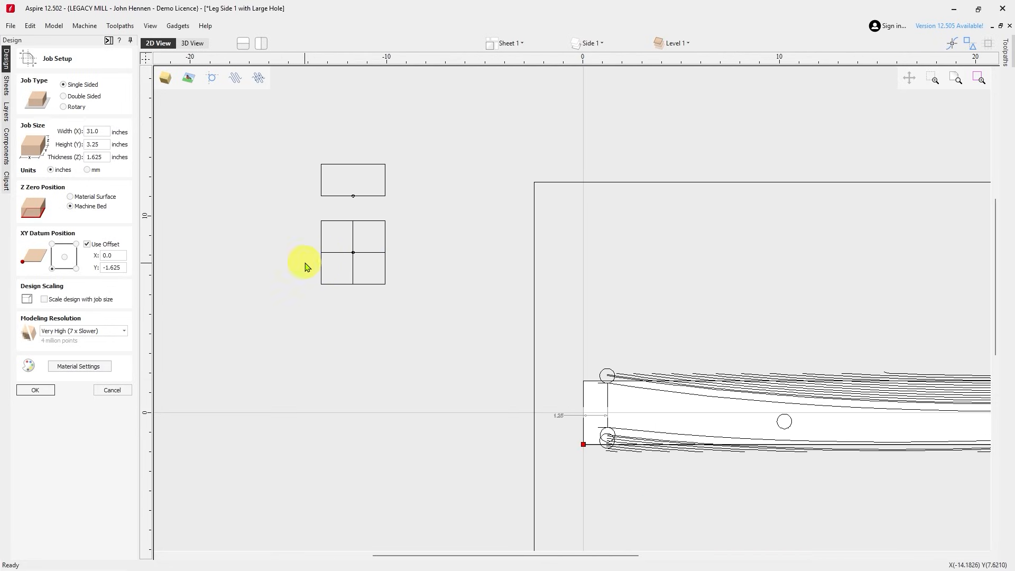
click(39, 390)
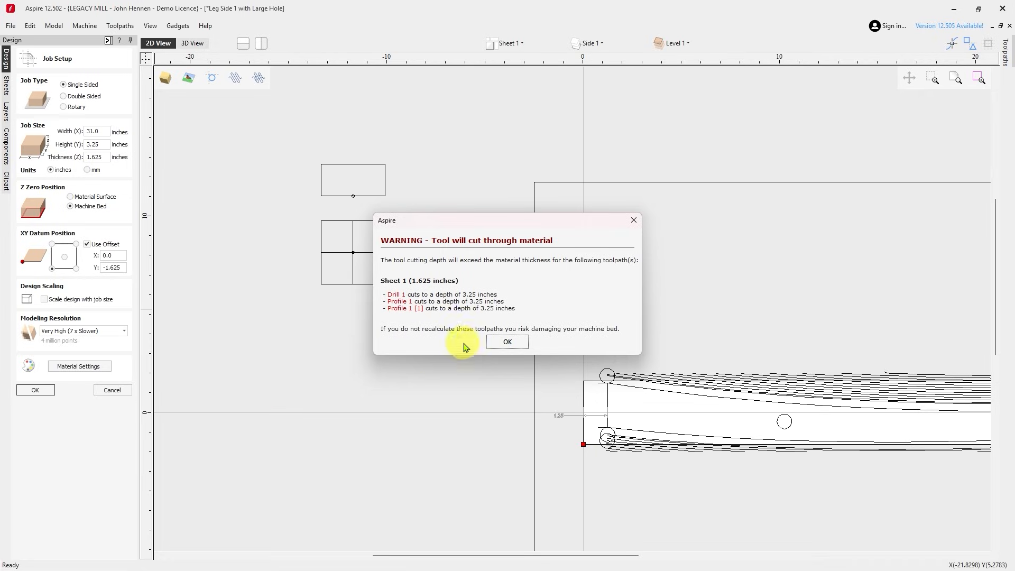
click(500, 343)
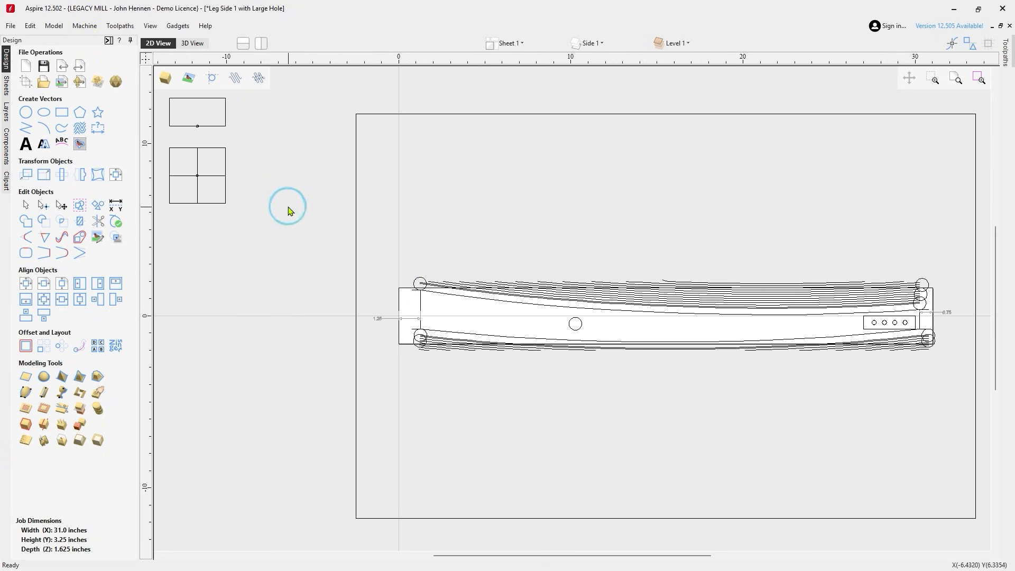
Delete the offset clearing curves above and below the curved leg outline, keeping the circles at both ends.
scroll(287, 208, down, 3)
scroll(449, 311, up, 3)
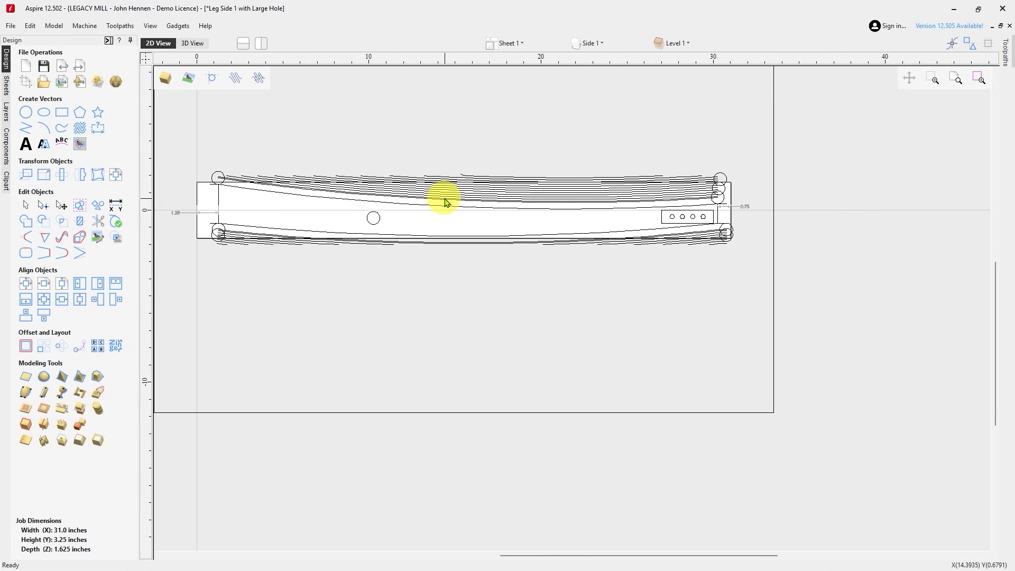
scroll(409, 199, up, 1)
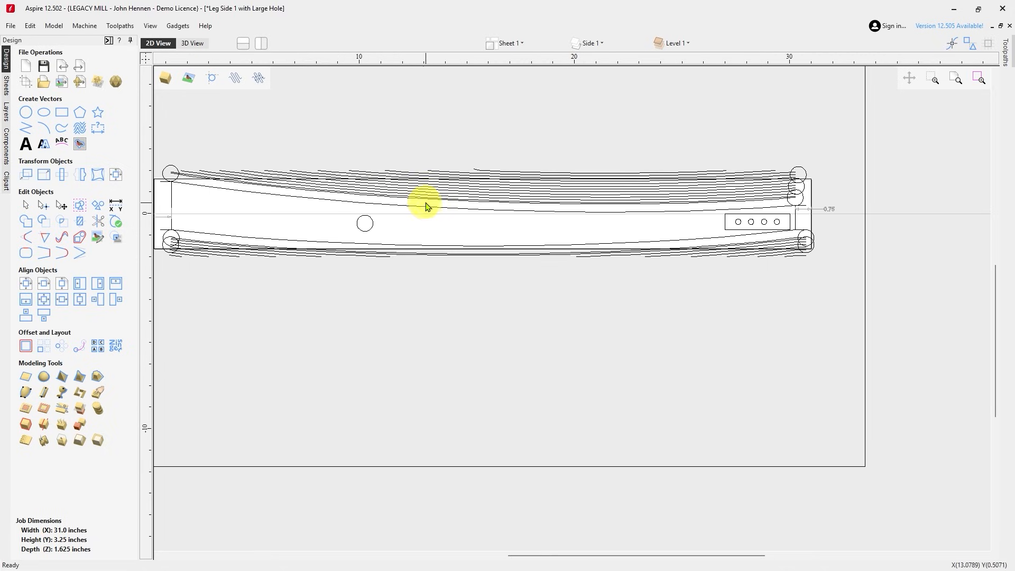
click(471, 162)
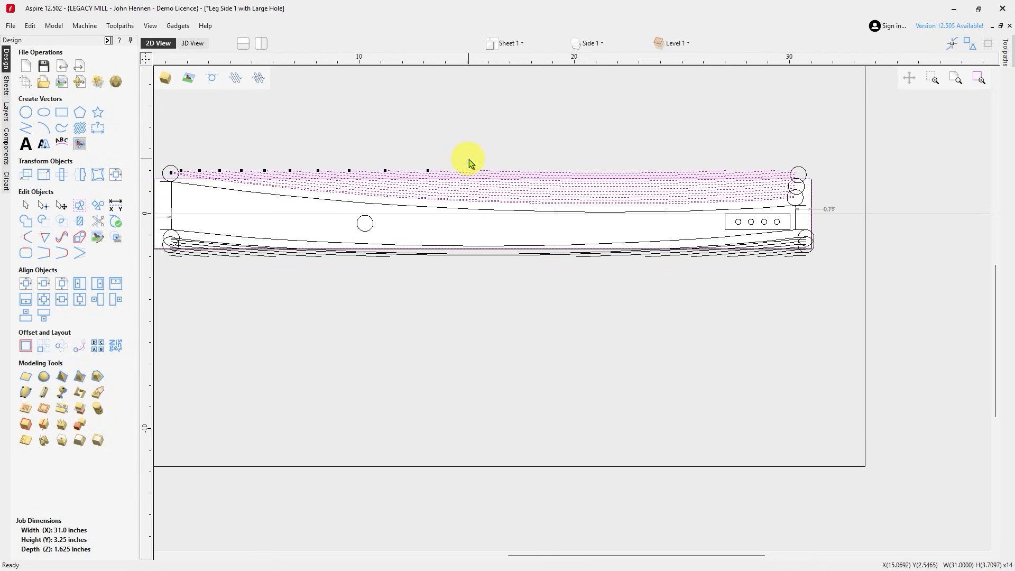
key(Delete)
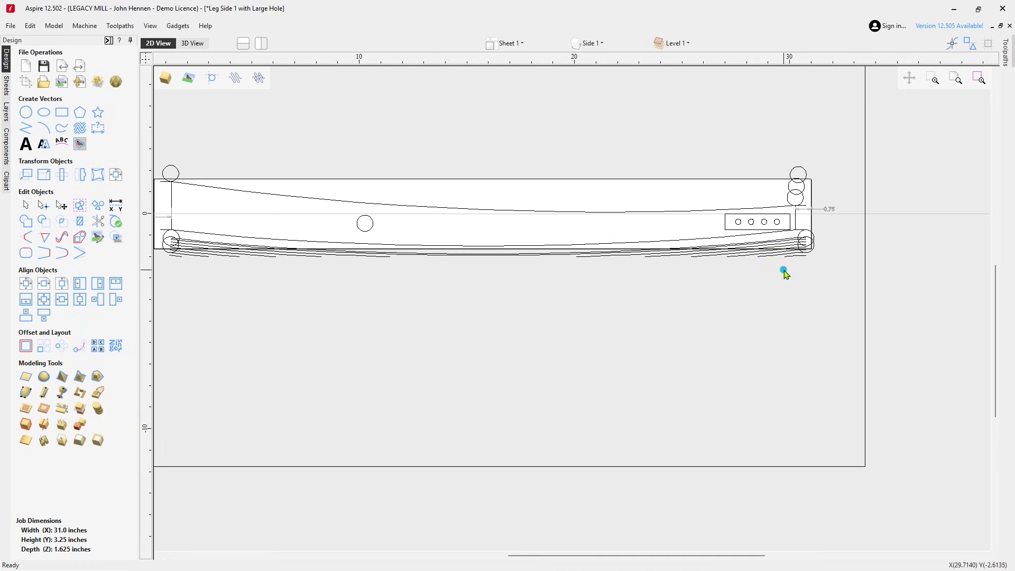
click(776, 244)
key(Delete)
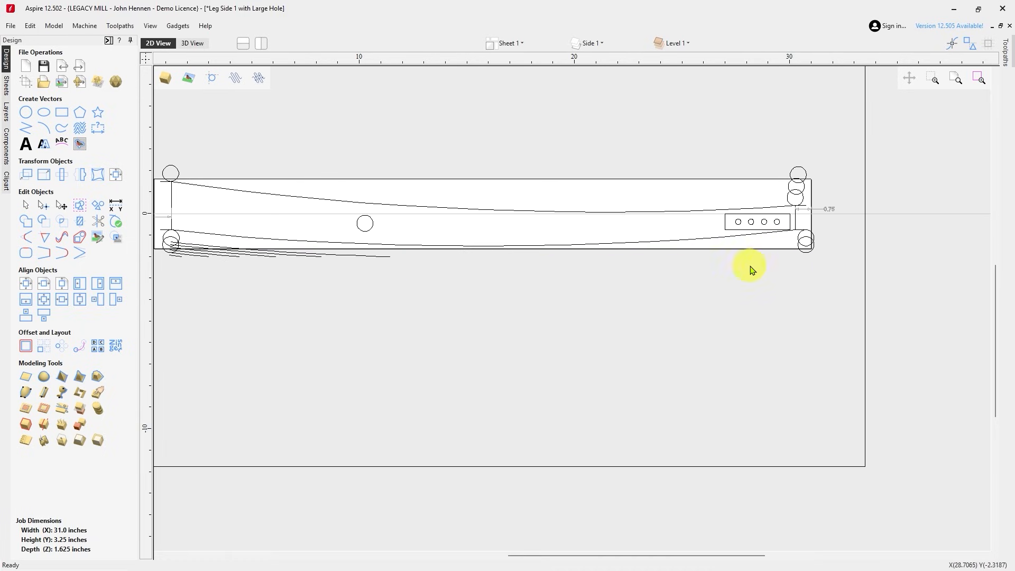
drag(238, 276, 182, 249)
key(Delete)
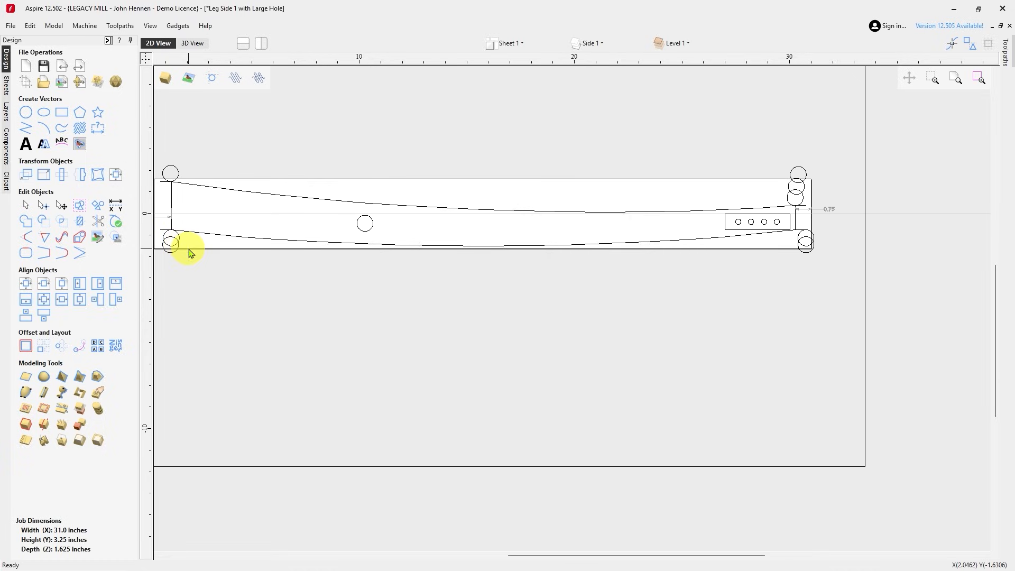
Examine the curved leg outline, the circles at both ends, and the pocket with its four holes.
scroll(191, 252, down, 2)
scroll(587, 318, down, 2)
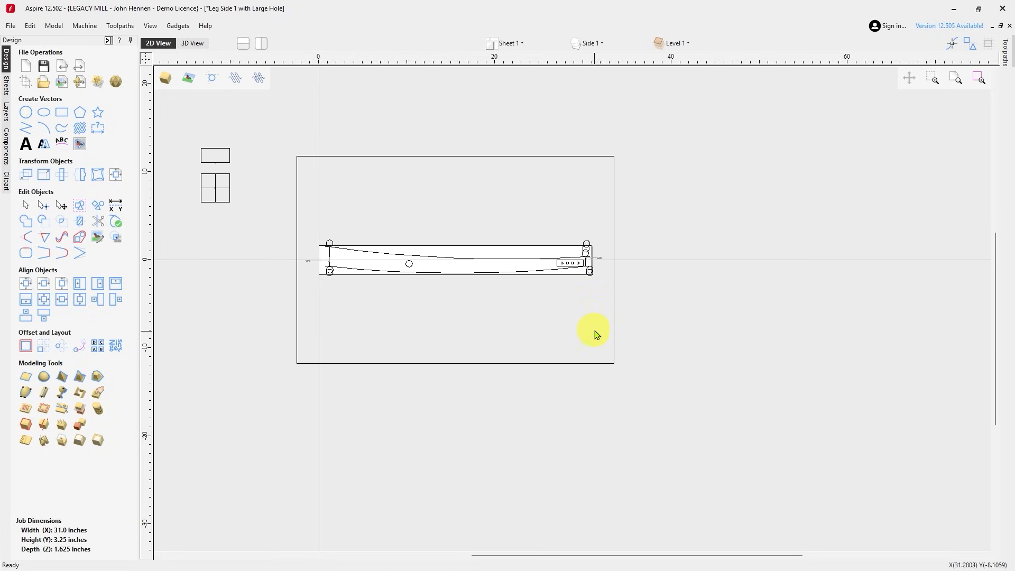
scroll(453, 278, down, 2)
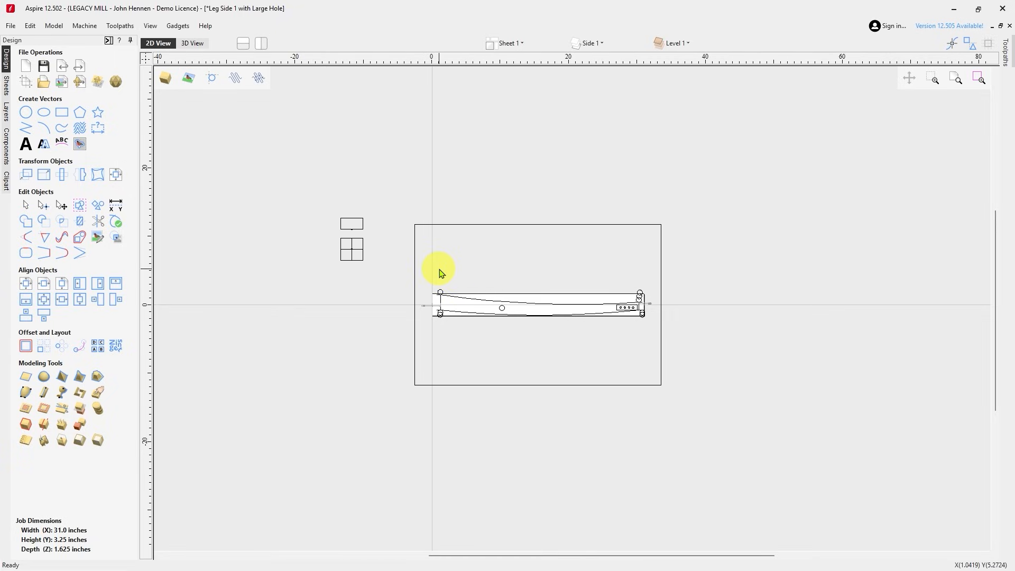
scroll(215, 205, down, 1)
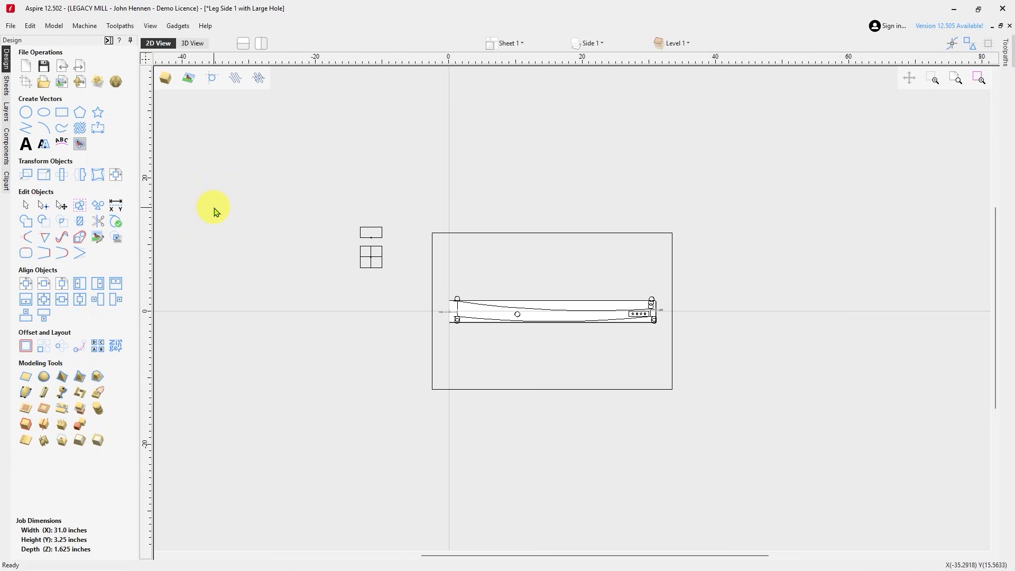
scroll(520, 337, up, 5)
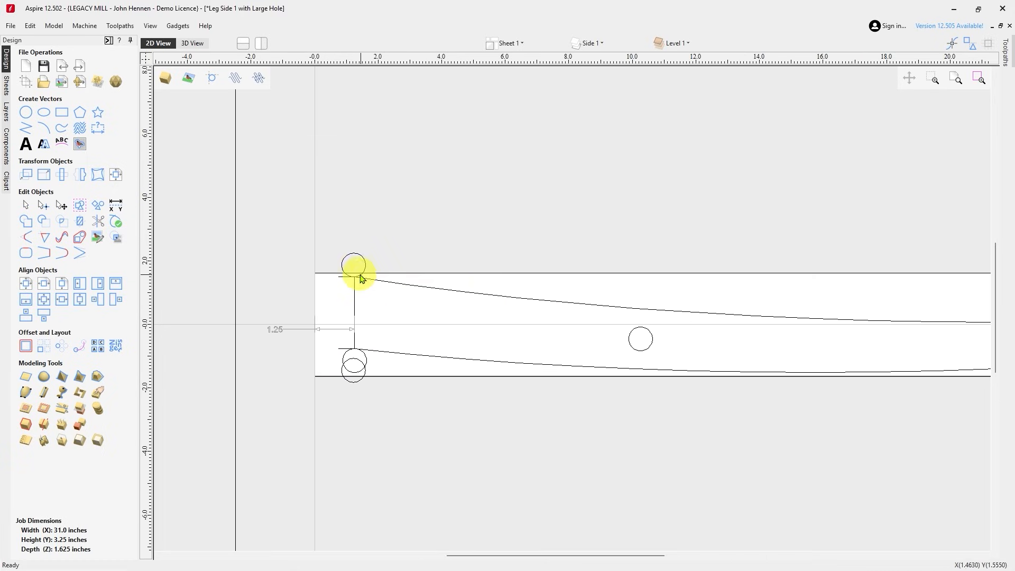
scroll(339, 266, up, 3)
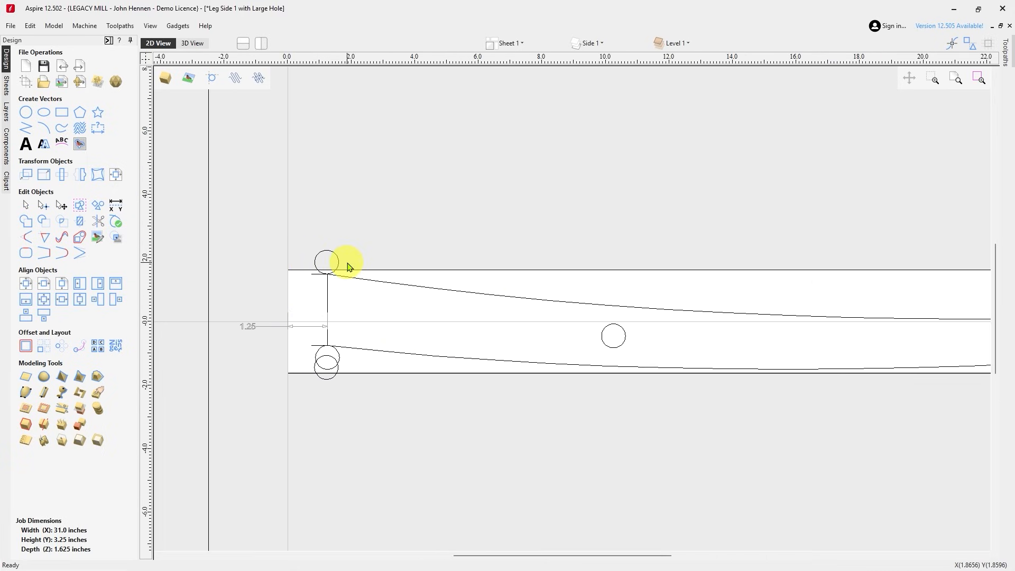
scroll(292, 347, down, 2)
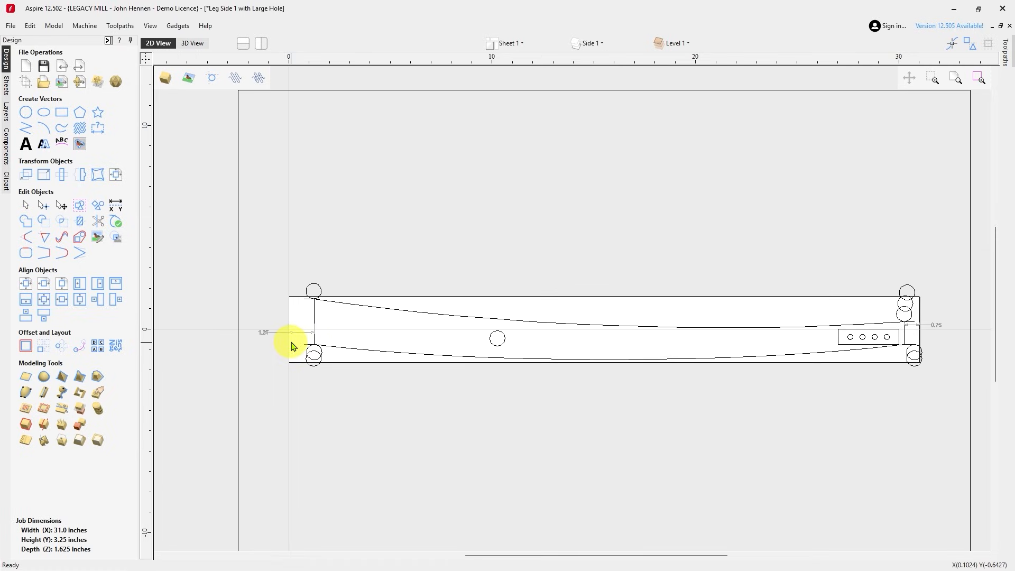
scroll(889, 347, up, 4)
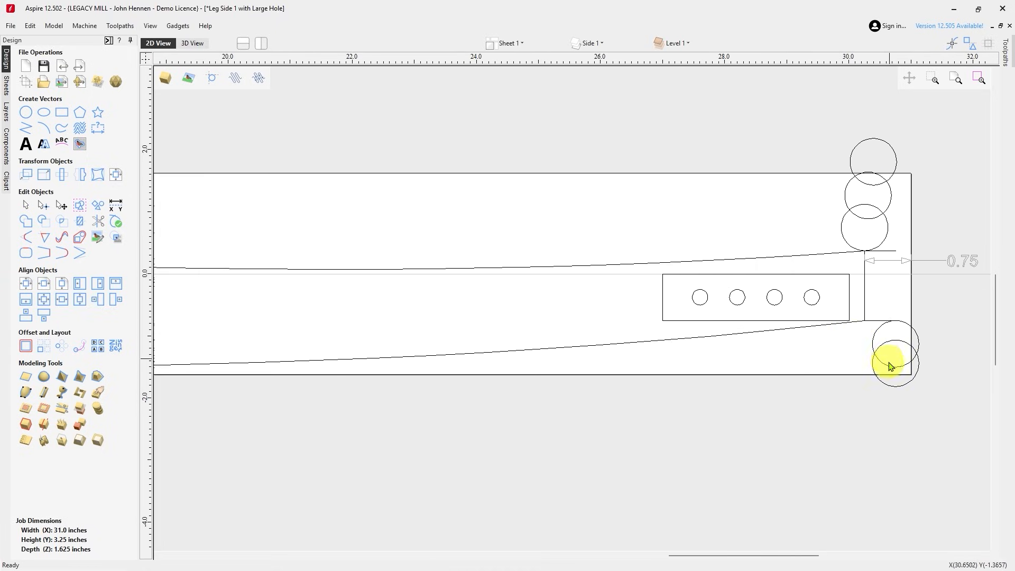
scroll(875, 228, down, 4)
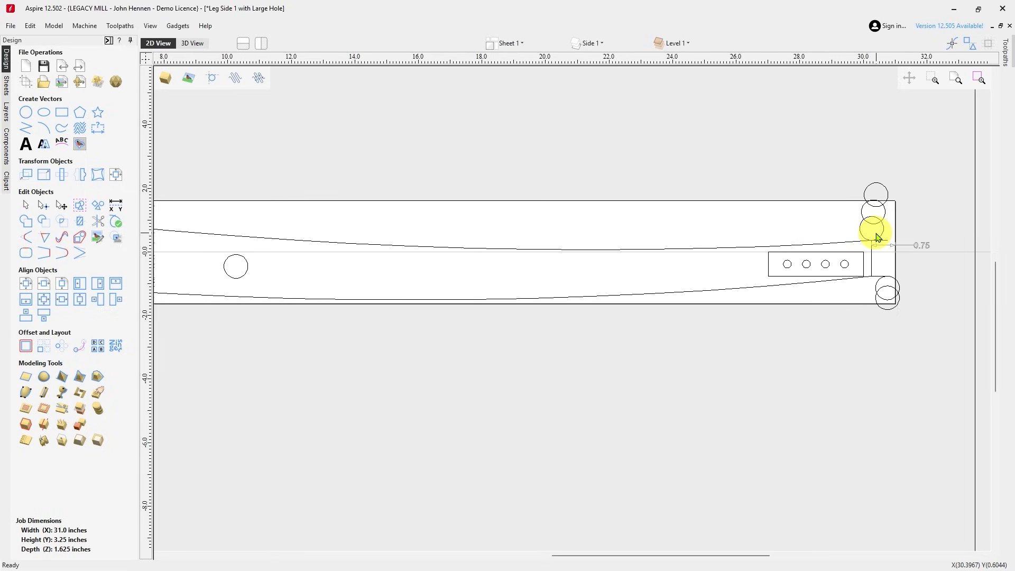
Recalculate the Drill 1 toolpath for the circles at both leg ends, accepting that it cuts through the material.
scroll(634, 240, down, 1)
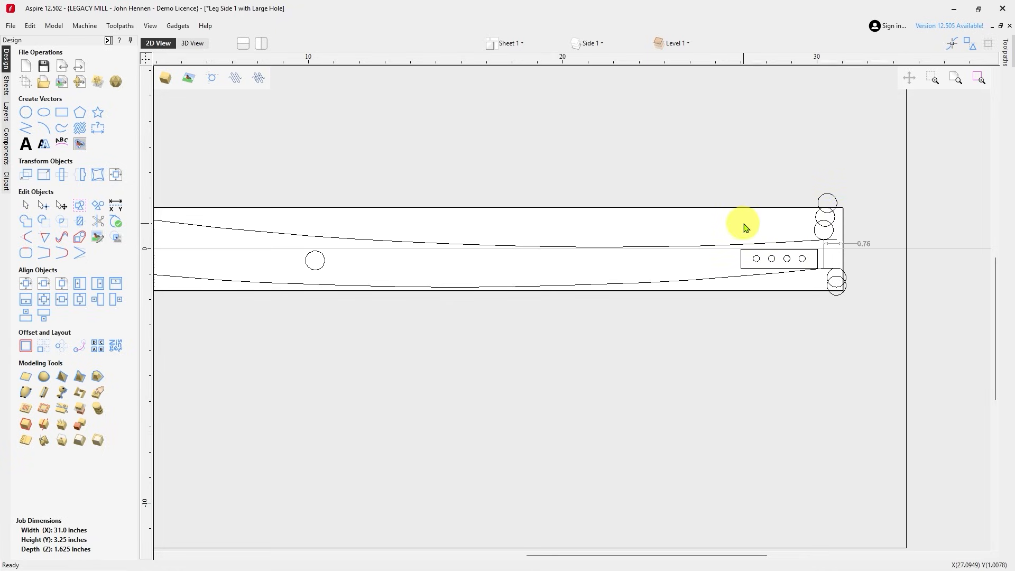
scroll(840, 365, down, 3)
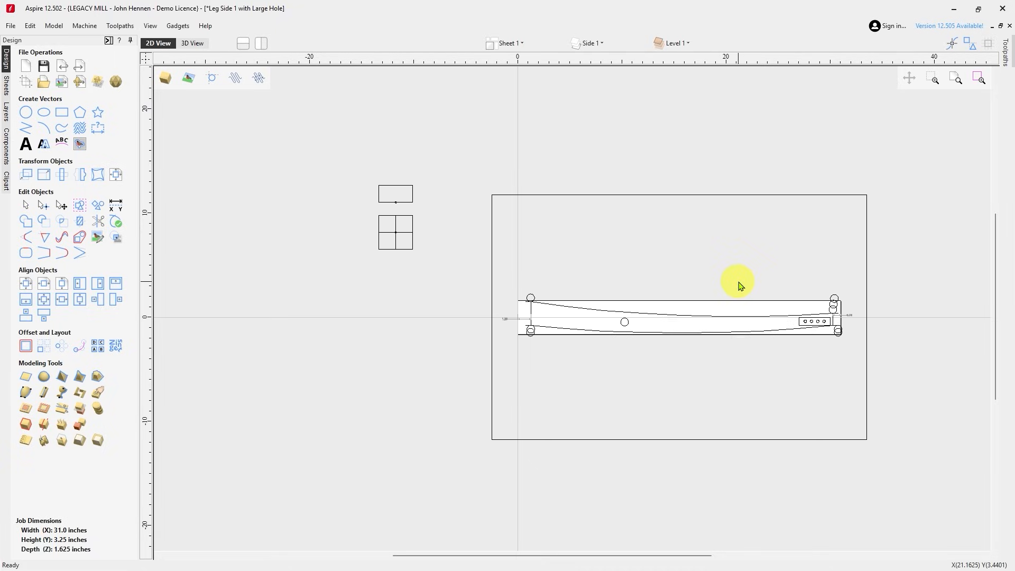
click(109, 42)
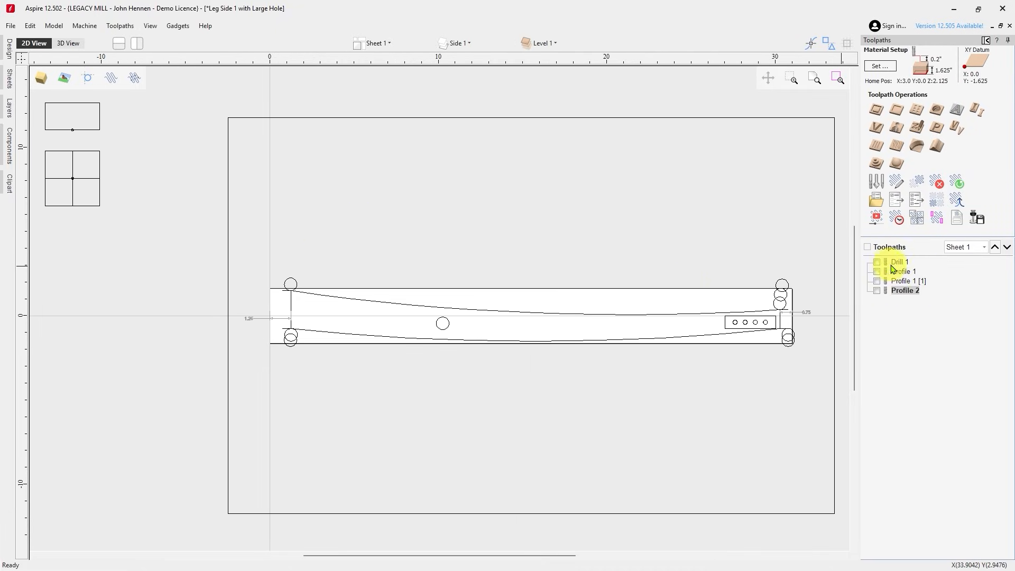
click(878, 263)
double_click(897, 263)
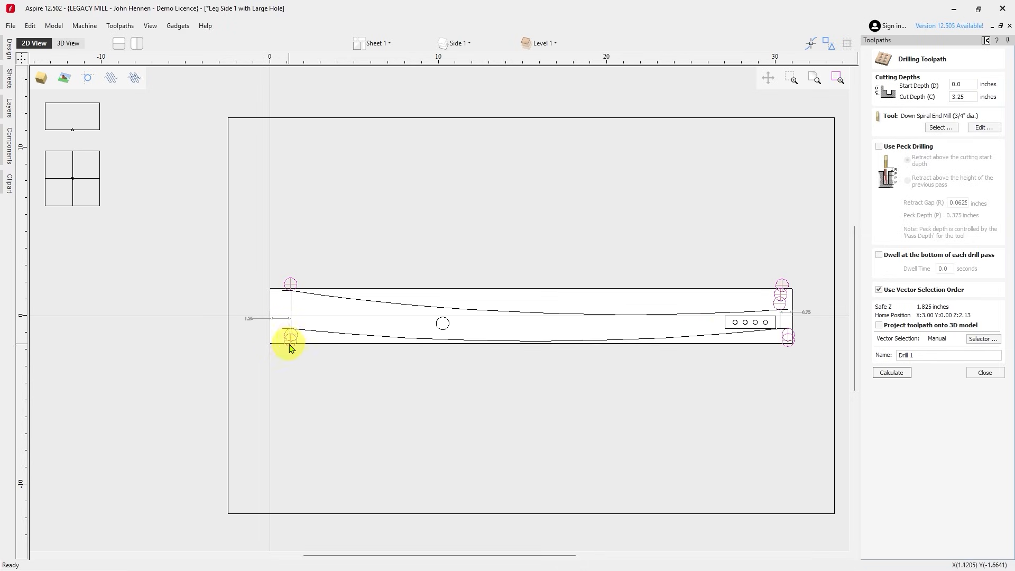
click(900, 376)
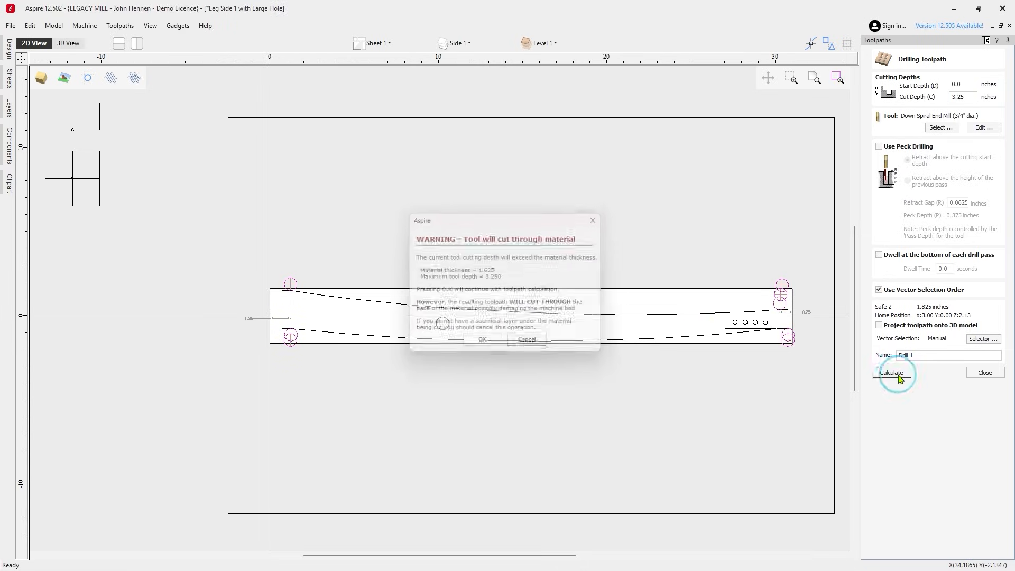
click(483, 345)
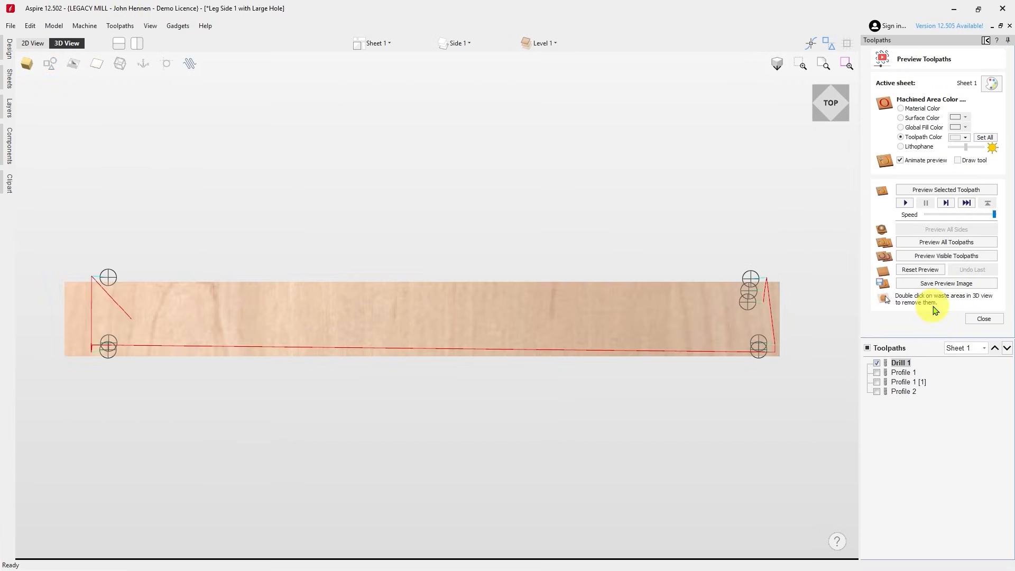
Preview the Drill 1 toolpath on the leg blank, then reset the preview and replay the simulation at the slowest speed.
click(932, 262)
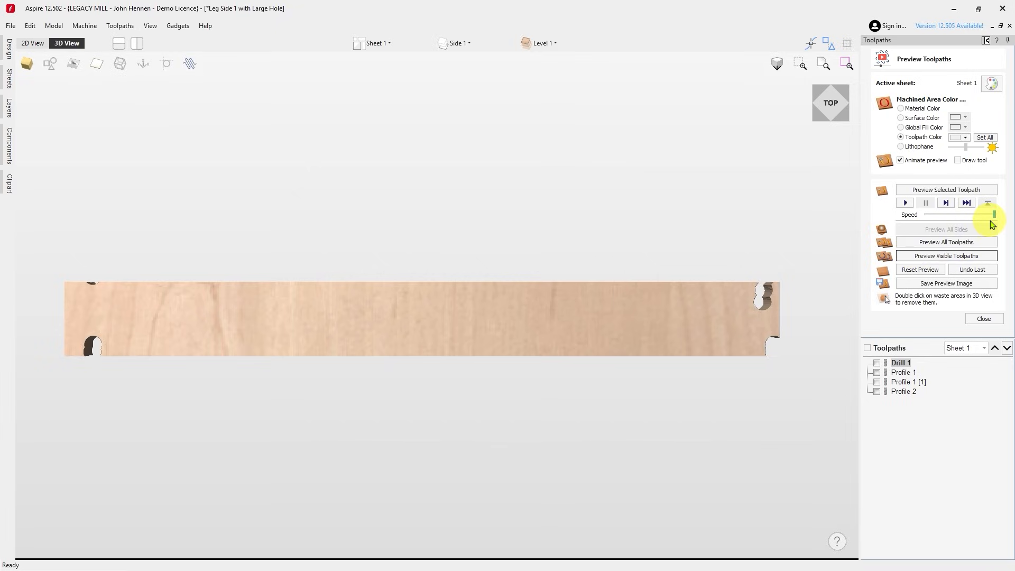
drag(994, 215, 927, 215)
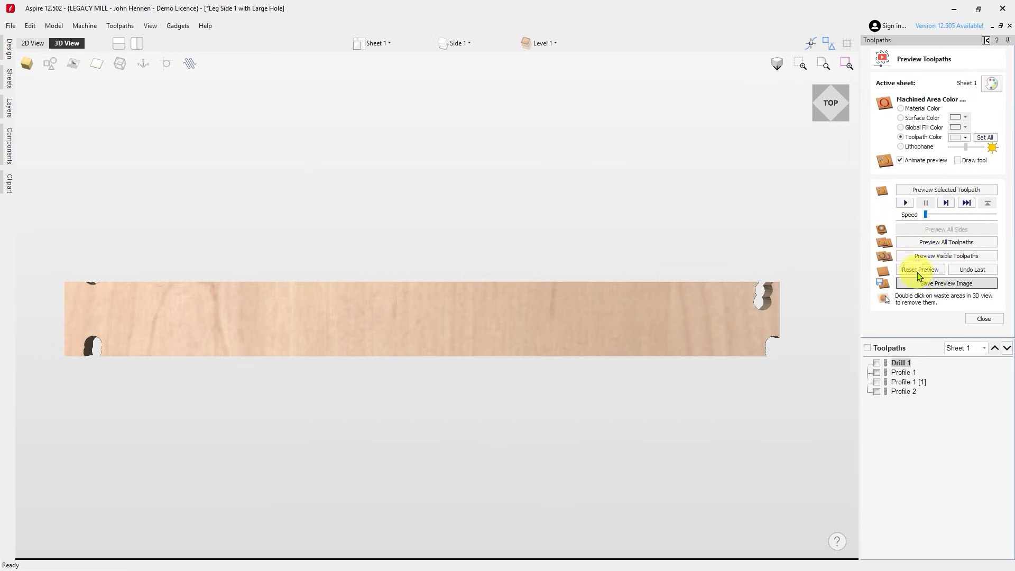
click(921, 269)
click(905, 202)
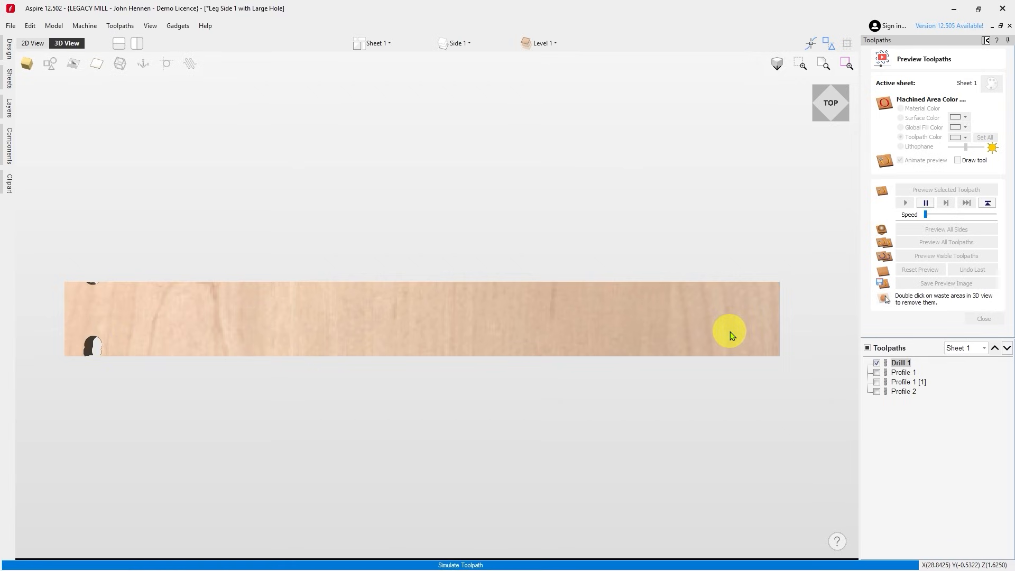
double_click(773, 351)
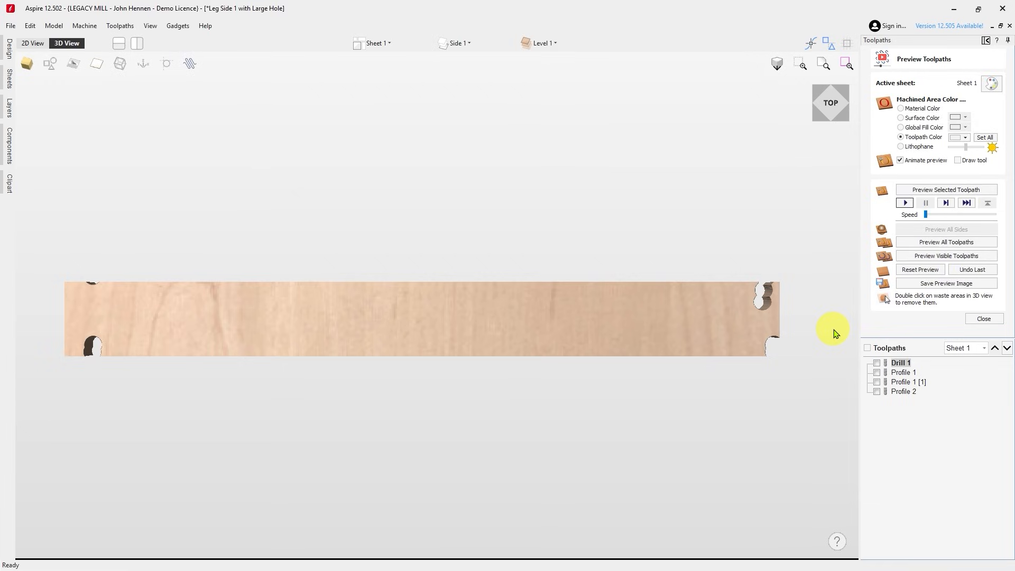
Offset the leg's upper curve outwards by 0.375 inches, keeping the original and selecting the new vector.
key(F2)
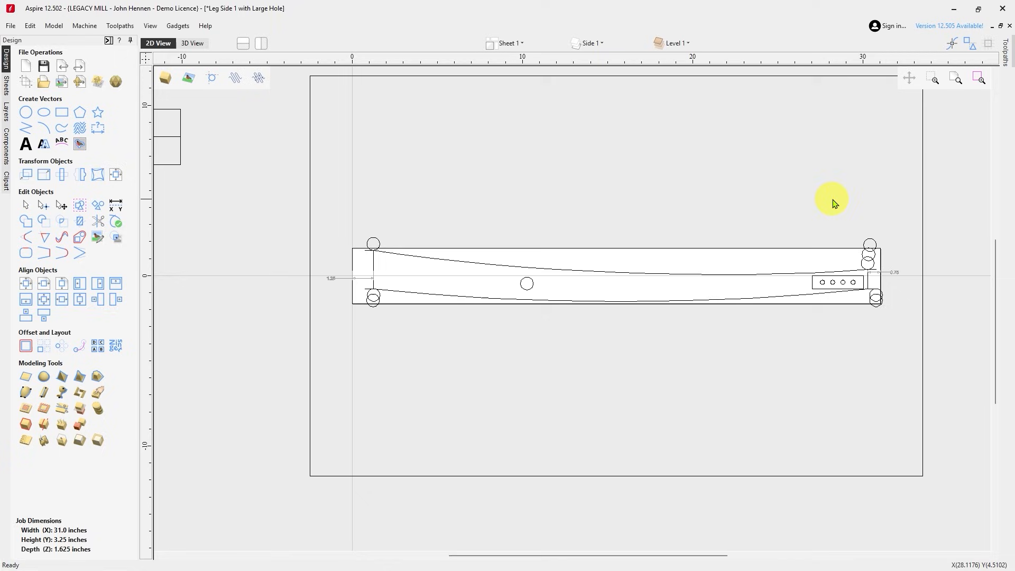
click(511, 265)
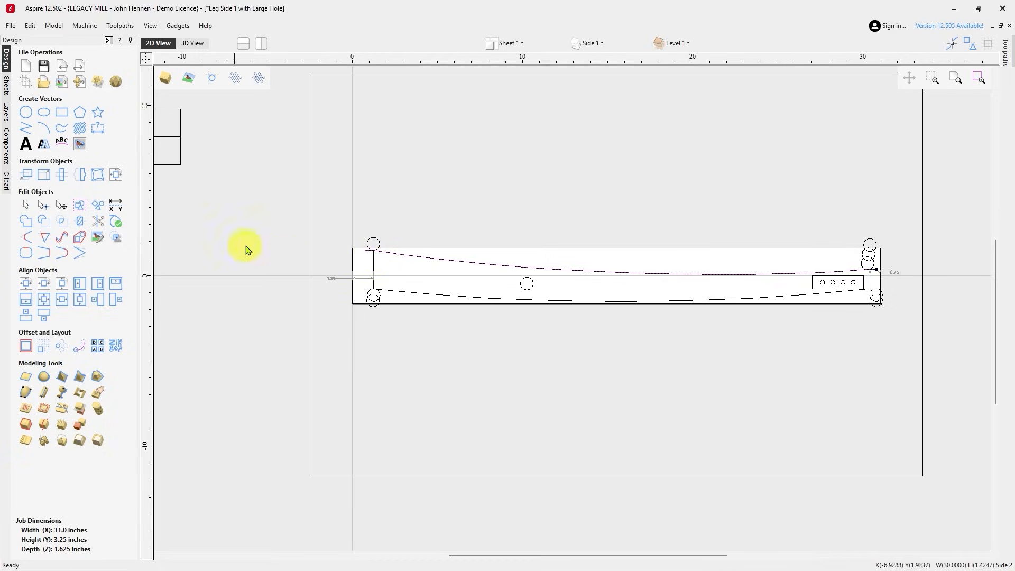
click(26, 346)
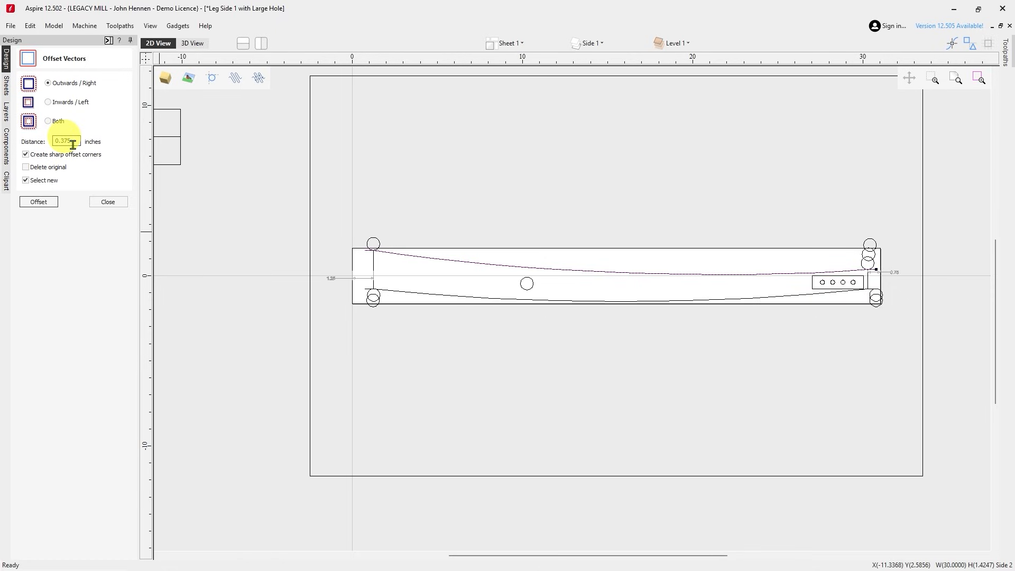
click(46, 204)
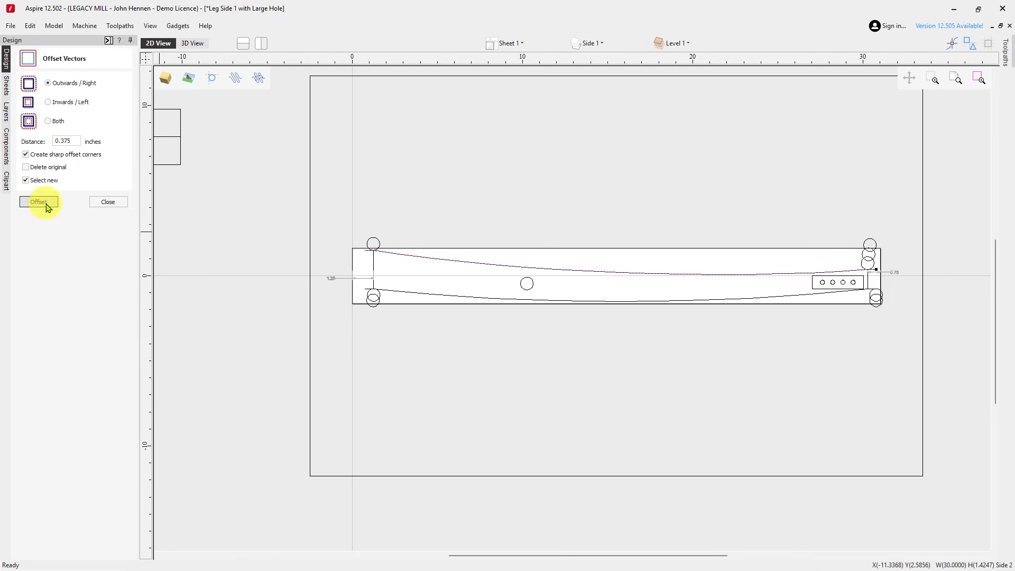
scroll(390, 225, up, 3)
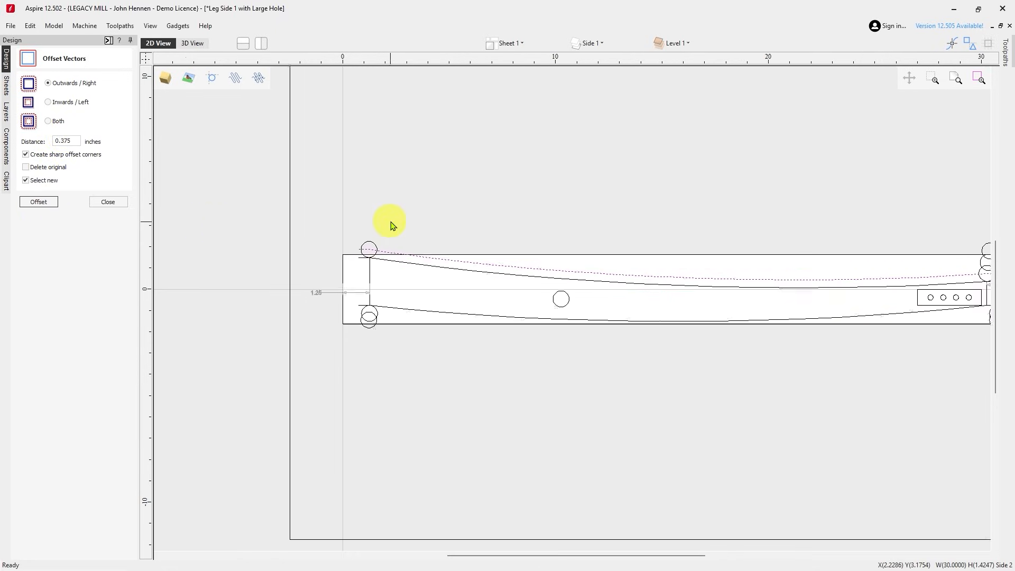
Offset the new upper clearing curve outwards by a further 0.0625 inches.
double_click(72, 143)
text(062)
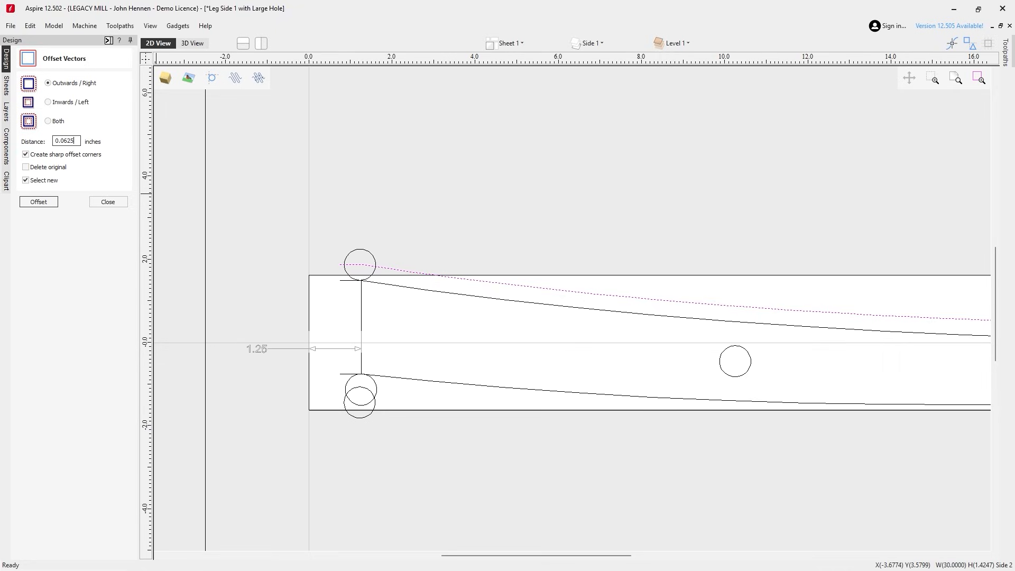
click(37, 202)
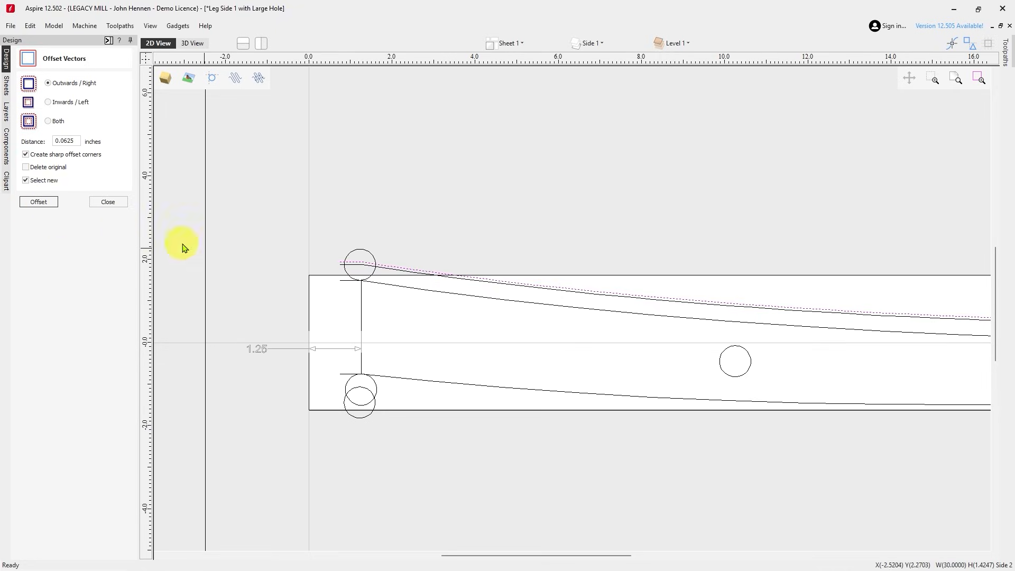
scroll(333, 274, up, 3)
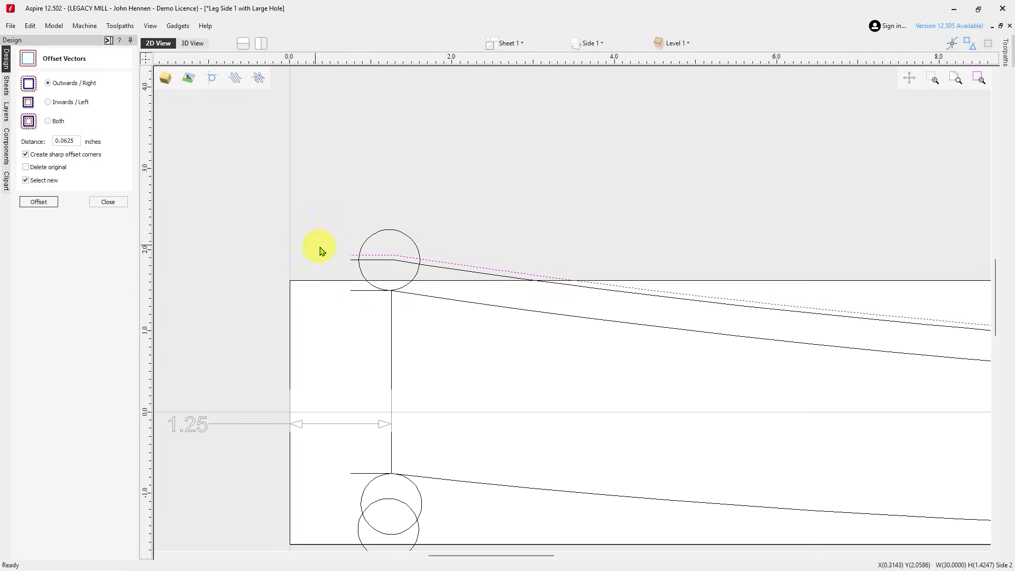
scroll(287, 234, down, 2)
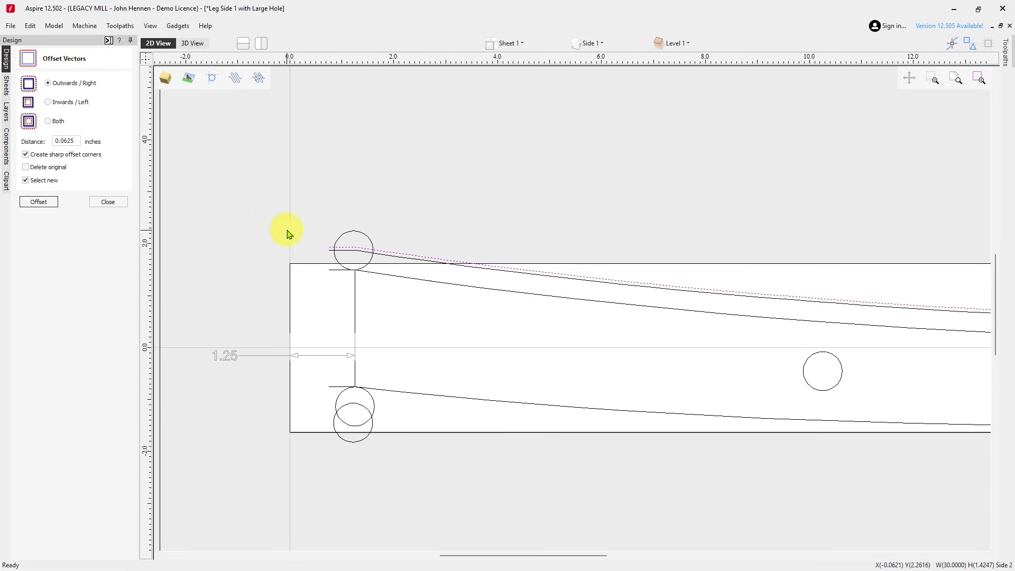
Offset the upper clearing curve outwards repeatedly at 0.125 inch spacing until the curves extend past the blank's upper edge along its full length.
double_click(66, 141)
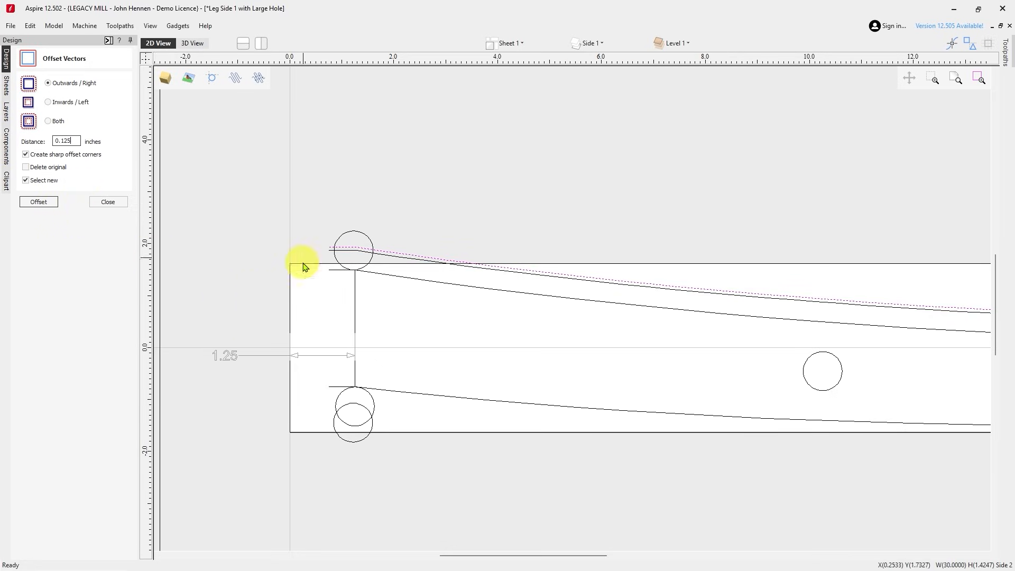
scroll(301, 249, down, 2)
click(53, 203)
click(53, 203)
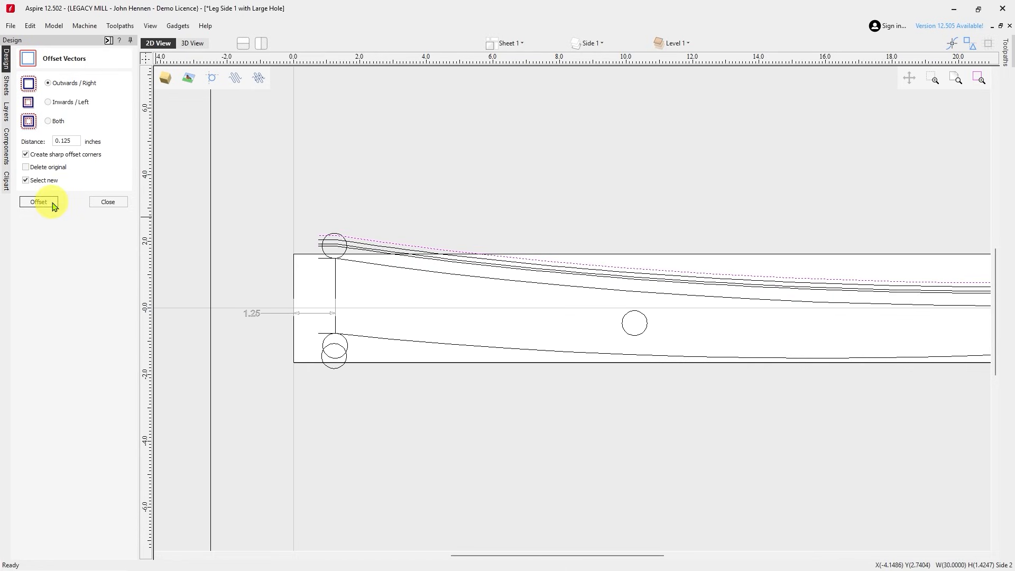
click(53, 204)
click(53, 203)
click(52, 203)
click(53, 203)
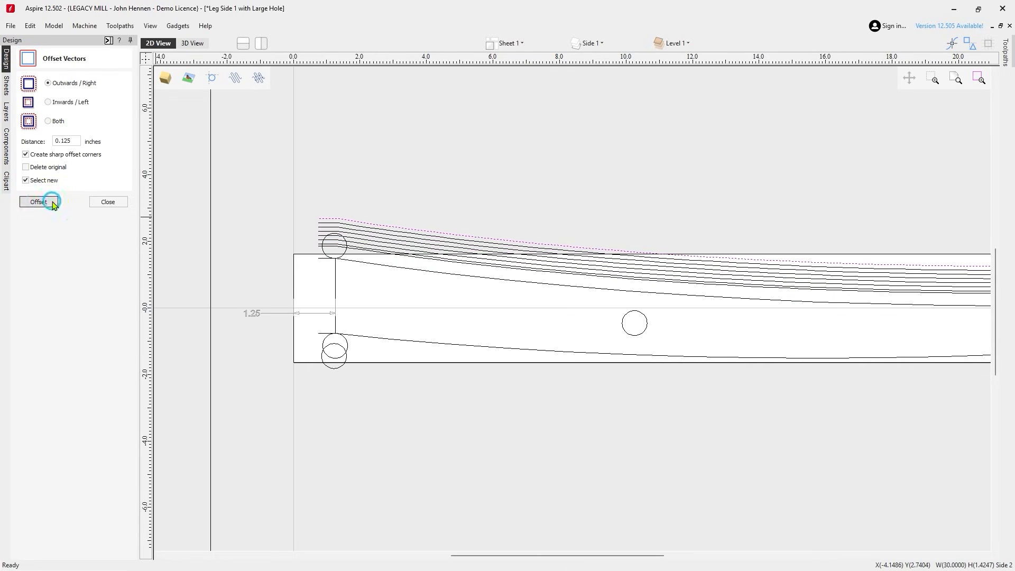
click(53, 203)
click(53, 203)
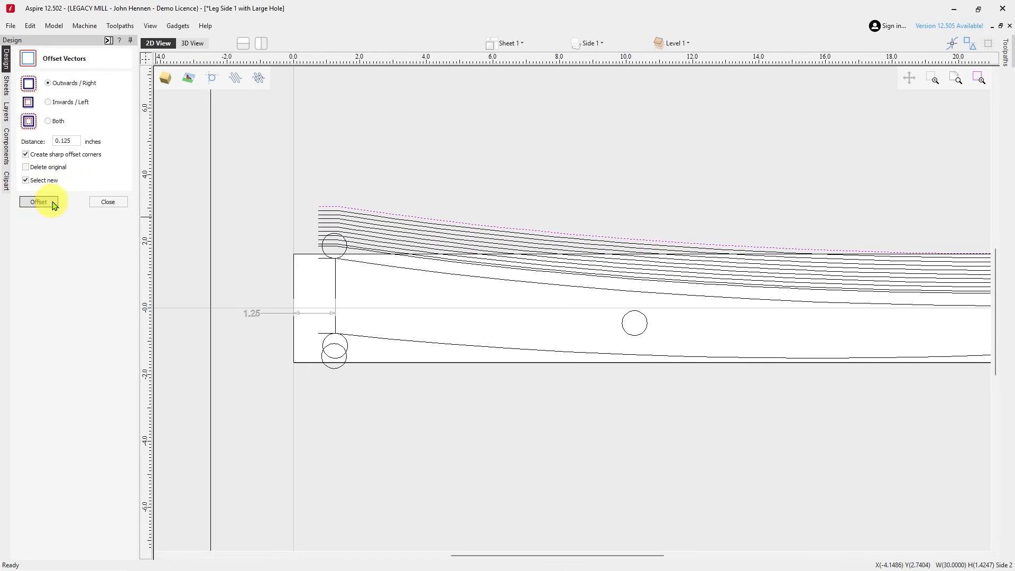
click(52, 203)
click(53, 203)
click(52, 203)
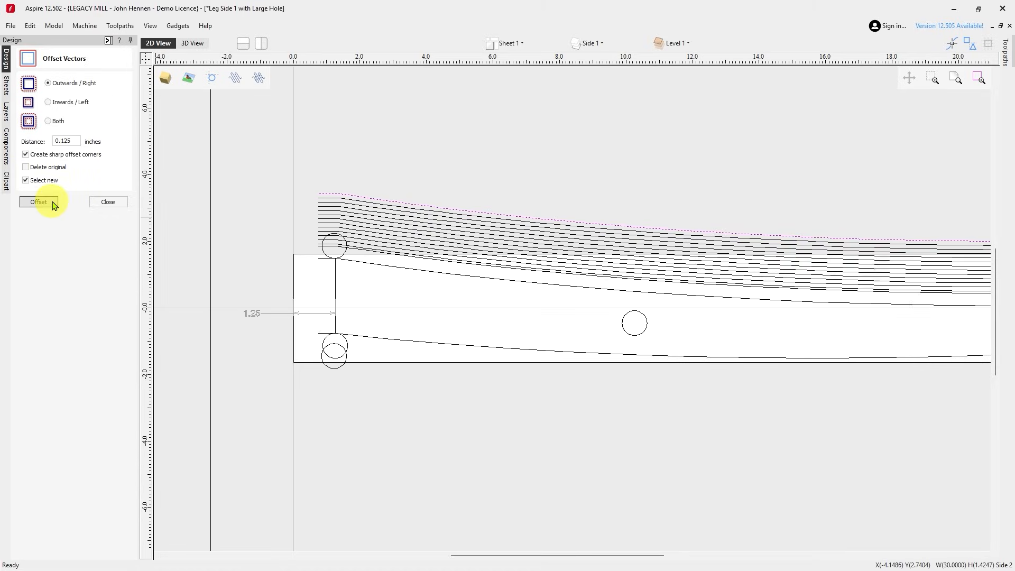
click(53, 202)
click(344, 150)
scroll(213, 175, down, 1)
scroll(635, 199, down, 2)
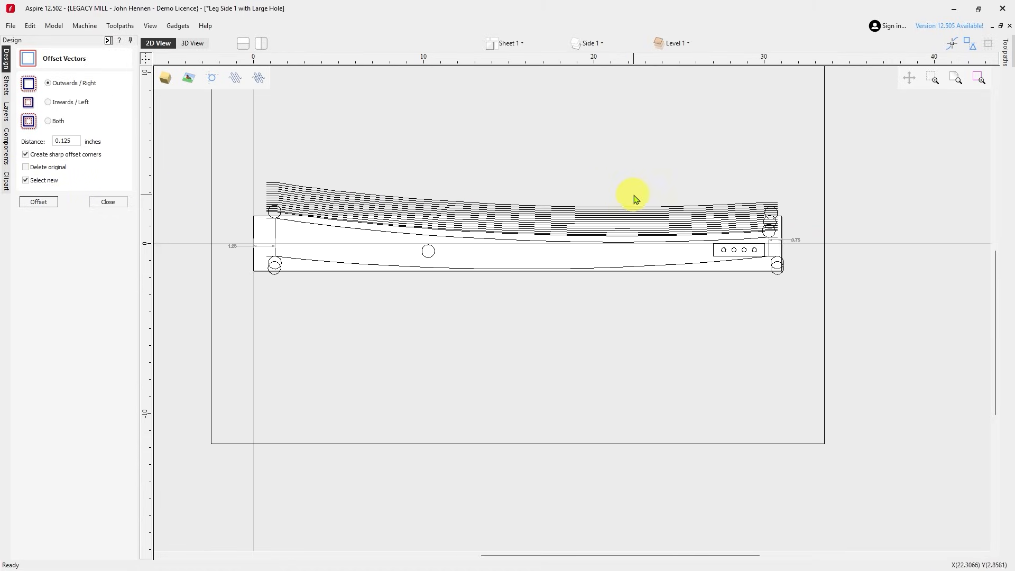
Offset only the leg's lower curve outwards by 0.375 inches, leaving the rest of the outline unselected.
scroll(638, 199, up, 2)
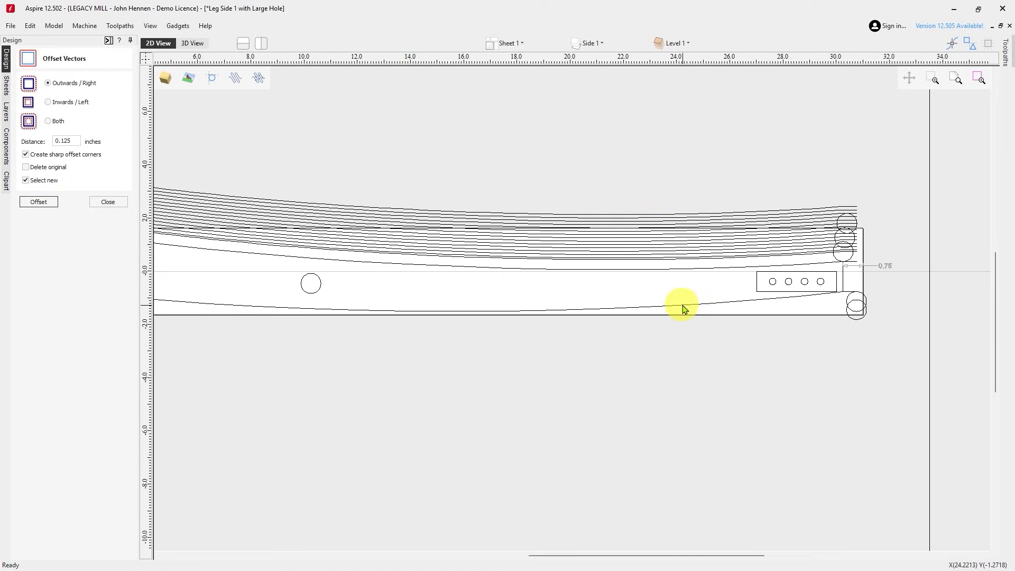
scroll(707, 306, down, 1)
click(841, 310)
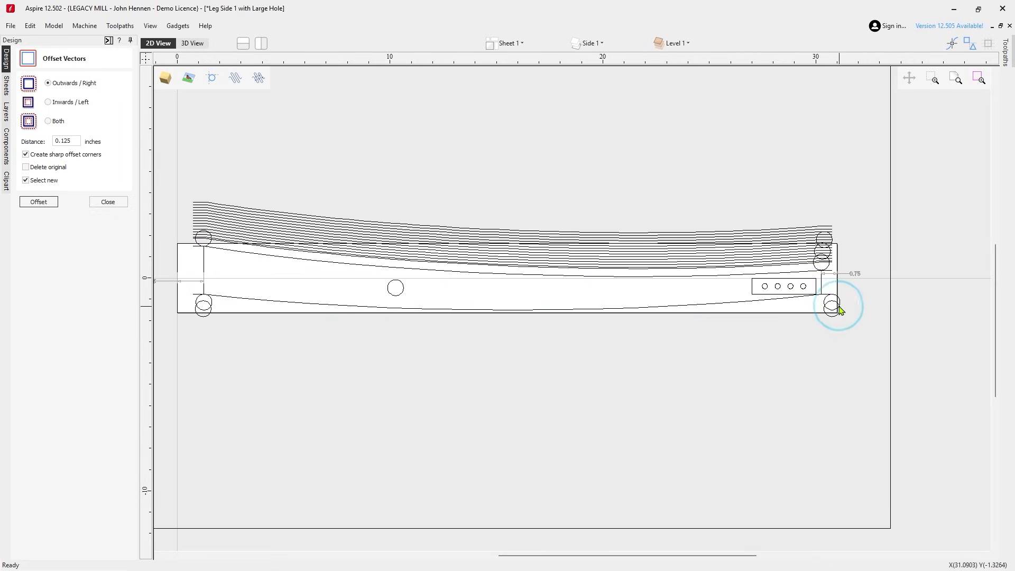
scroll(841, 309, up, 1)
click(818, 292)
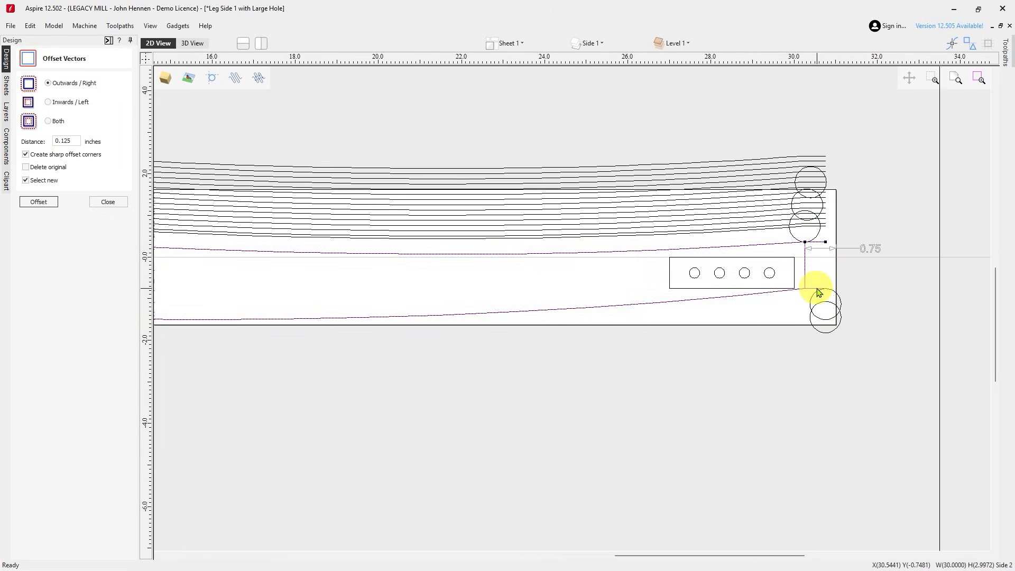
click(750, 312)
click(741, 295)
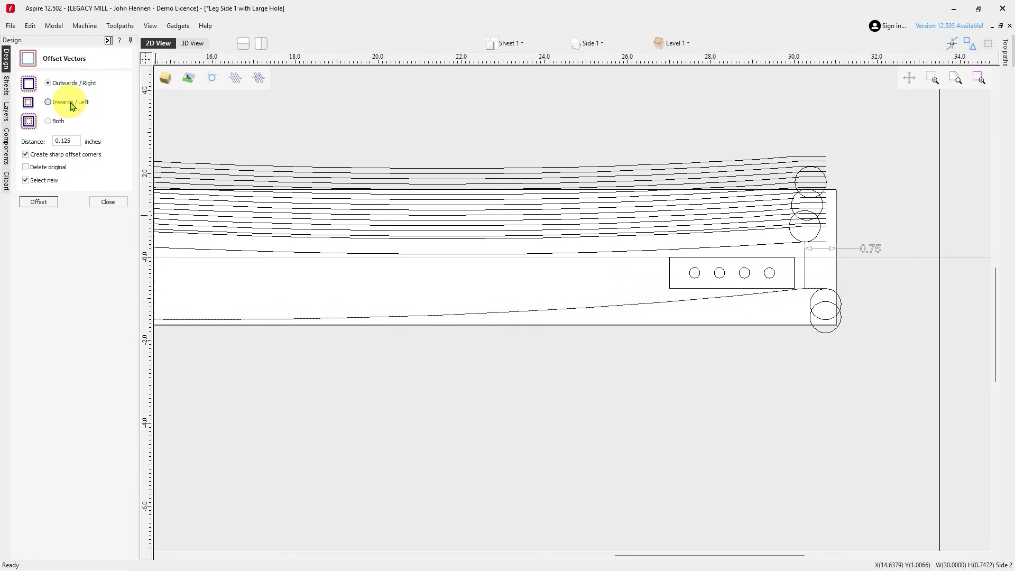
click(51, 203)
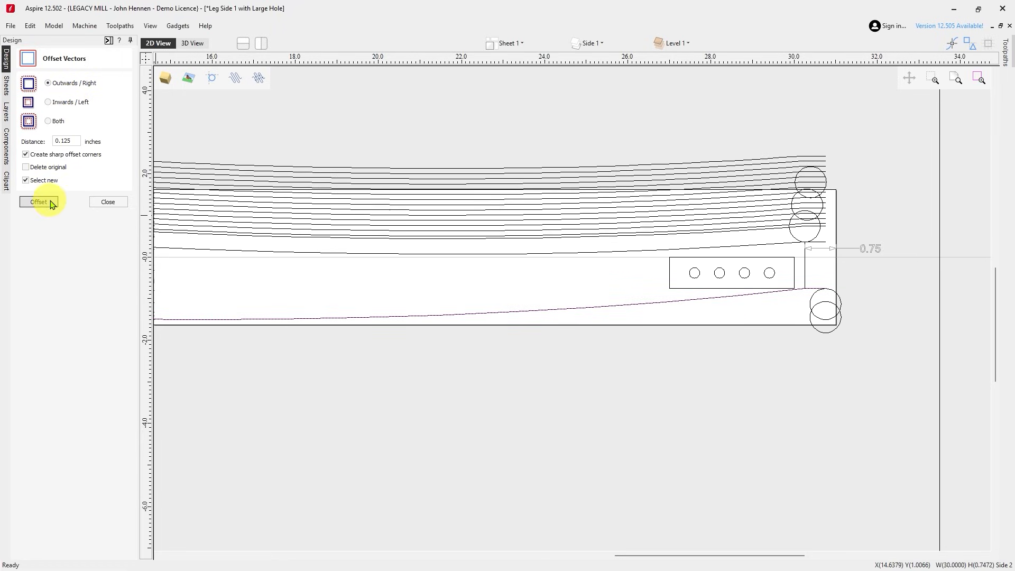
double_click(67, 141)
text(0.375)
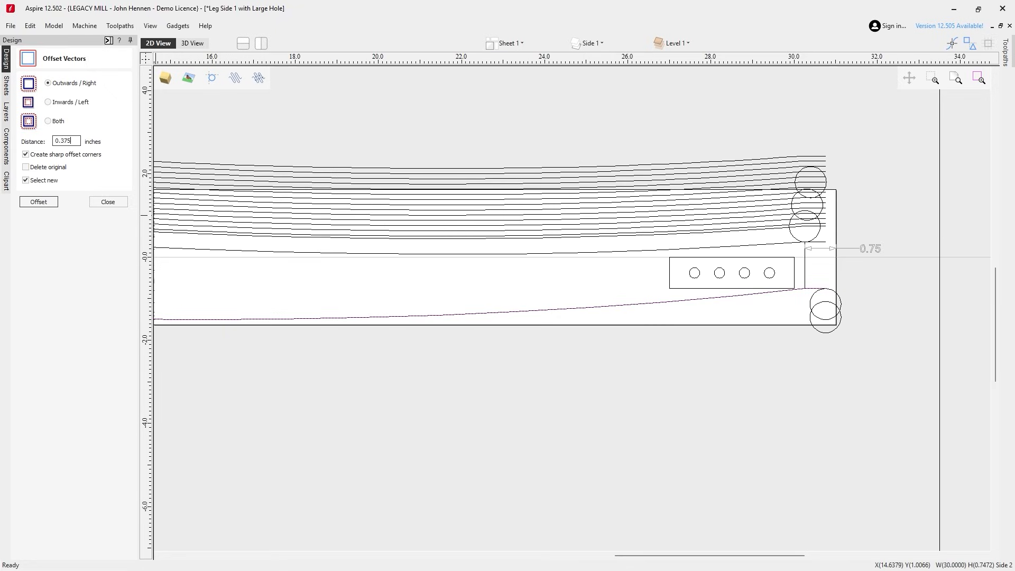
key(Return)
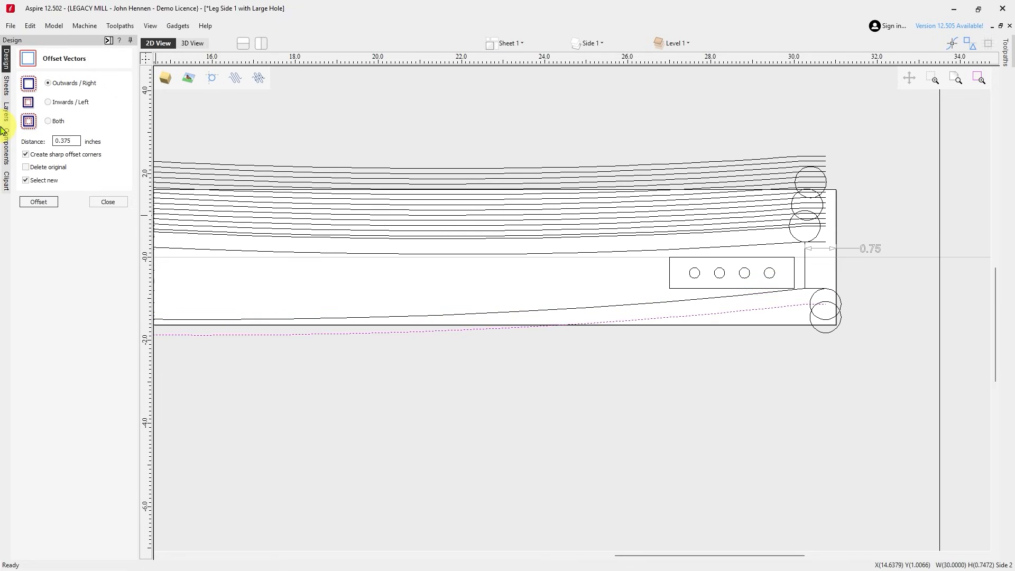
Offset the new lower clearing curve outwards by a further 0.0625 inches.
double_click(67, 141)
text(0.0)
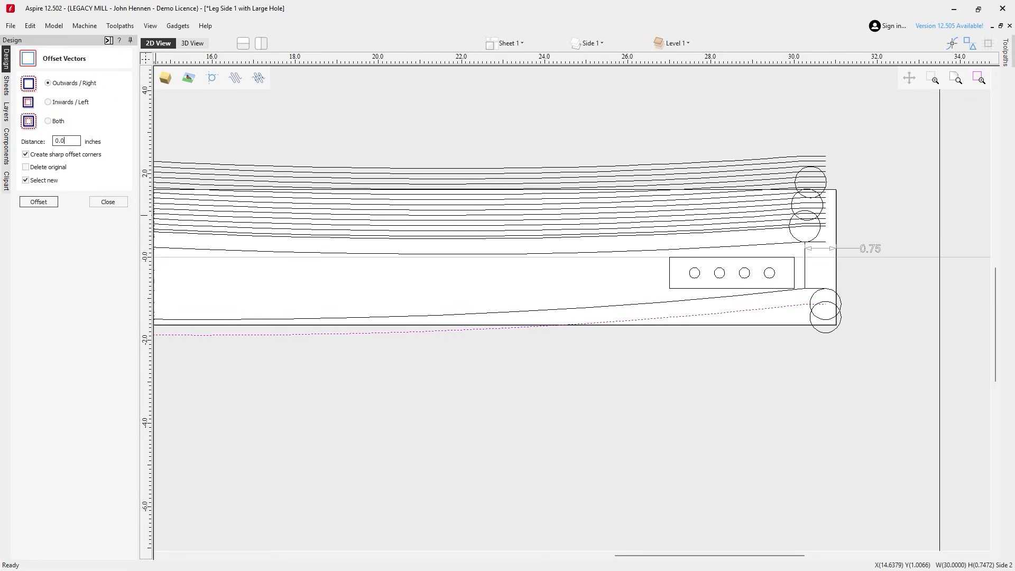
text(625)
key(Return)
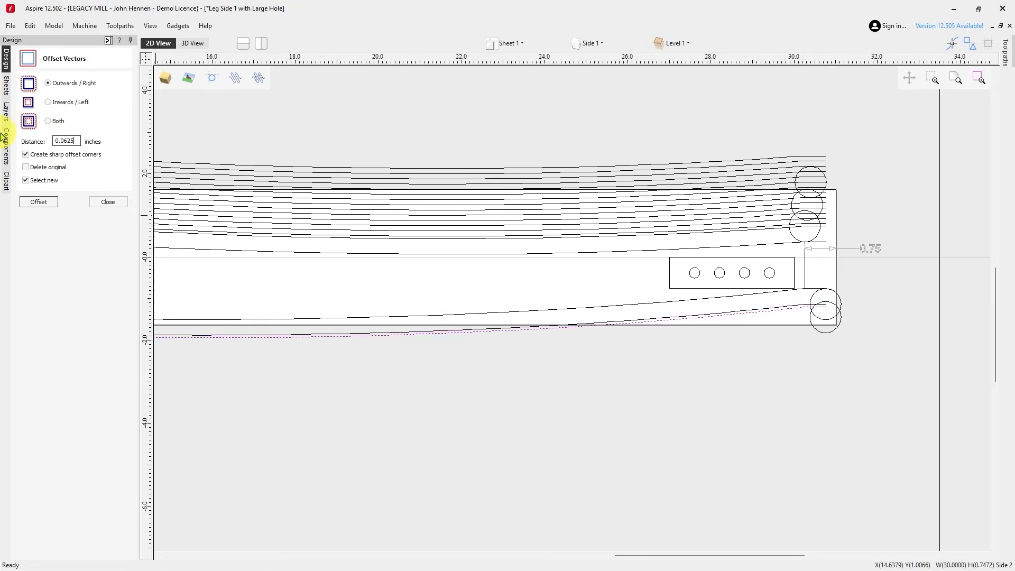
Offset the lower clearing curve outwards repeatedly at 0.125 inch spacing until the curves extend past the blank's lower edge along its full length.
double_click(66, 140)
text(0.)
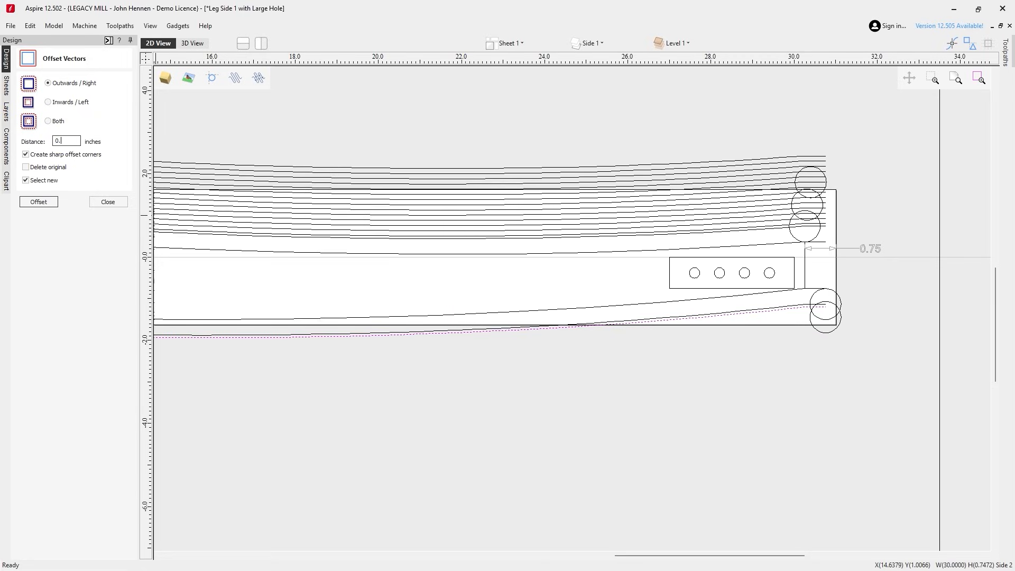
scroll(621, 245, down, 4)
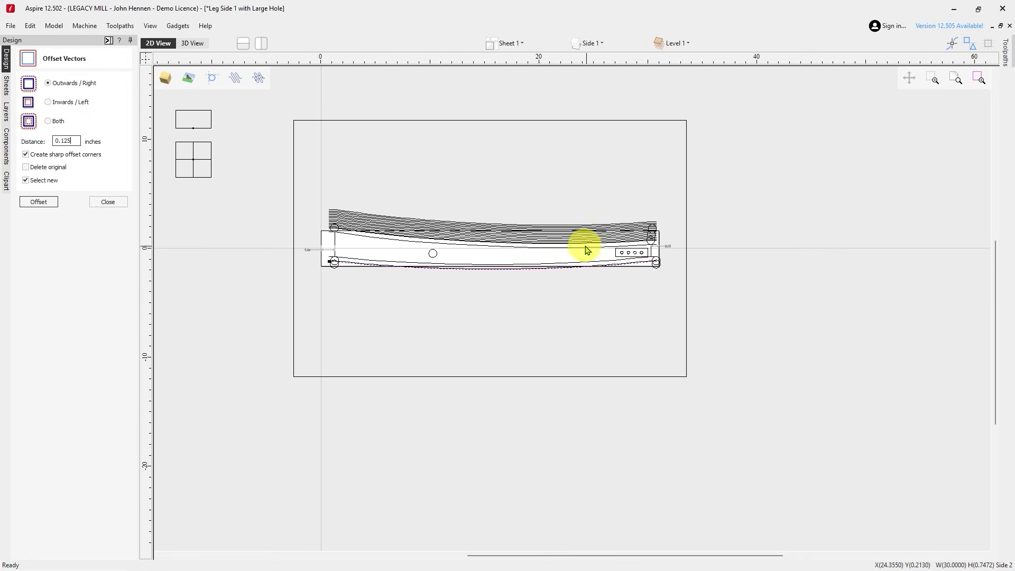
click(37, 202)
click(37, 202)
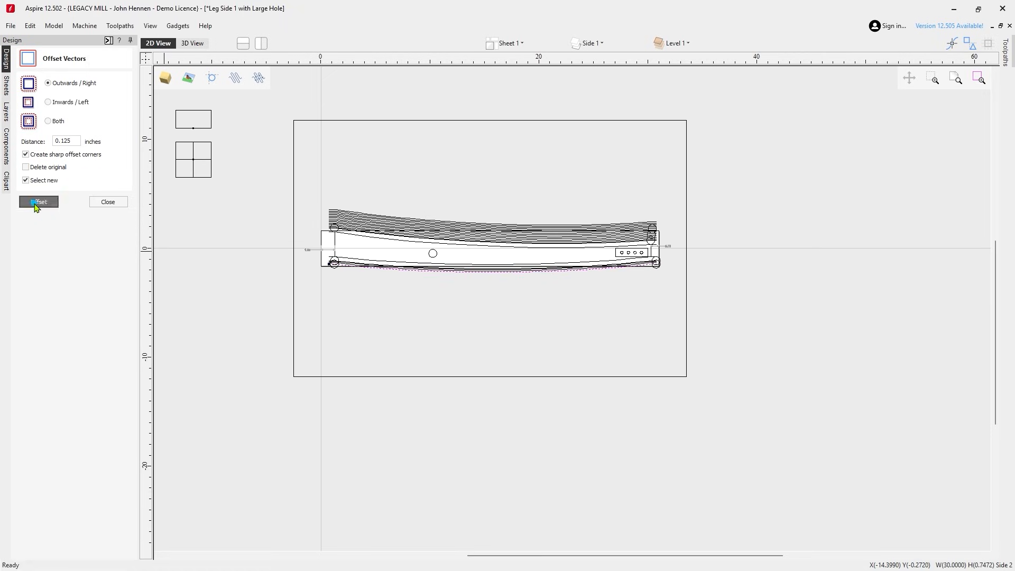
click(37, 202)
click(37, 202)
click(37, 202)
click(37, 202)
click(38, 202)
click(37, 202)
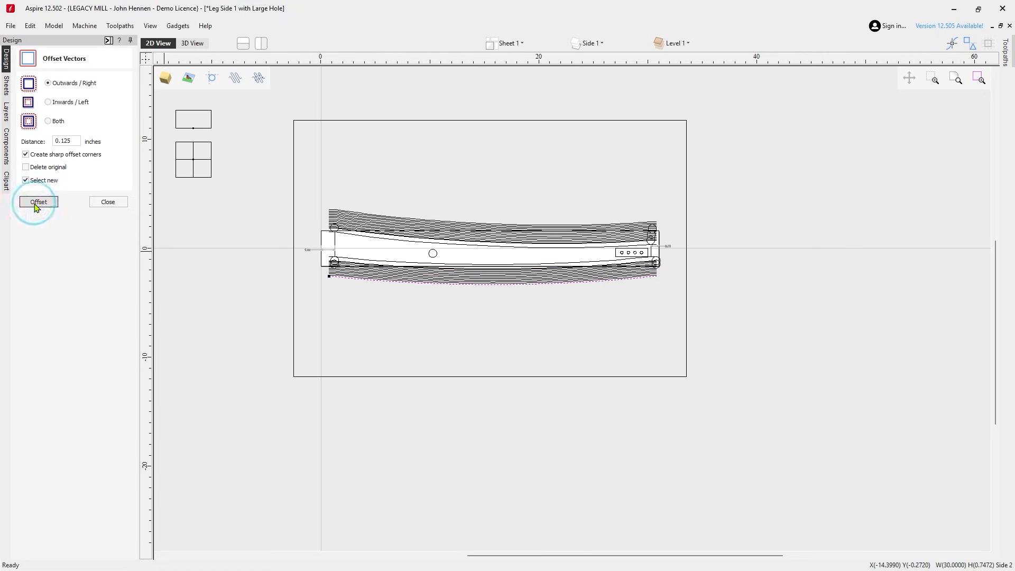
click(37, 202)
click(37, 202)
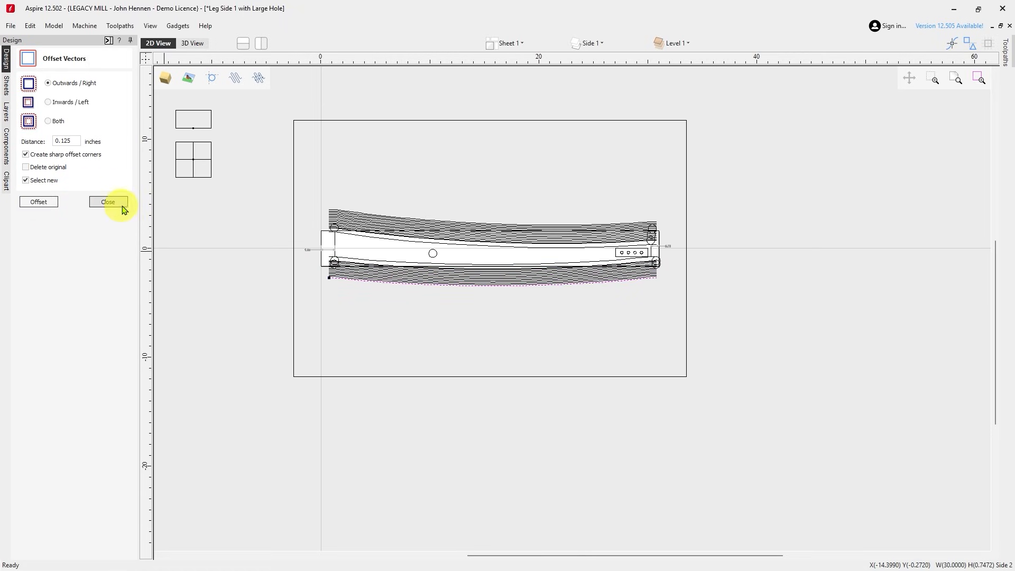
Offset the blank's rectangular outline outwards by 0.375 inches as a trimming boundary around the part.
scroll(316, 265, up, 5)
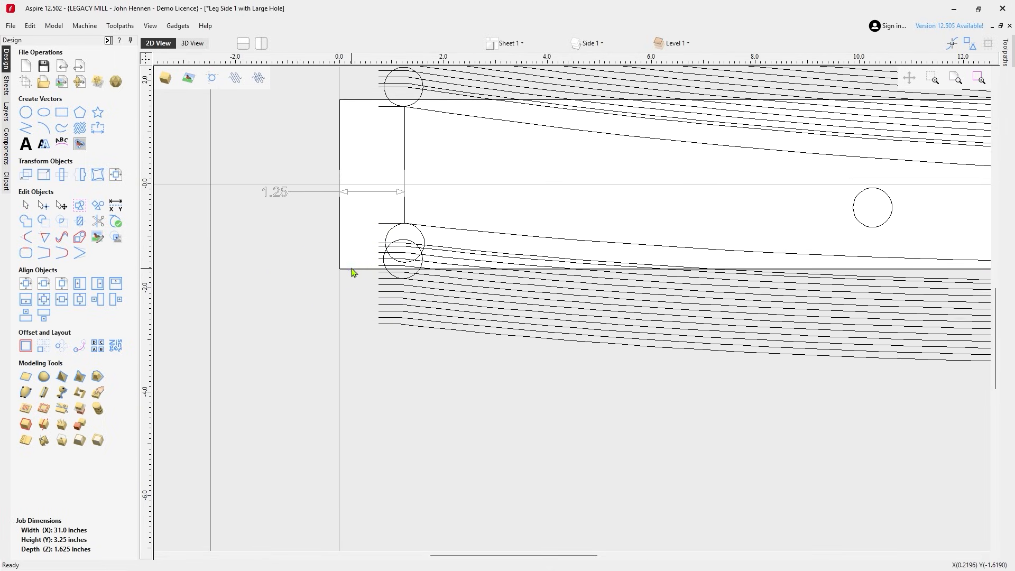
click(353, 270)
scroll(347, 271, down, 4)
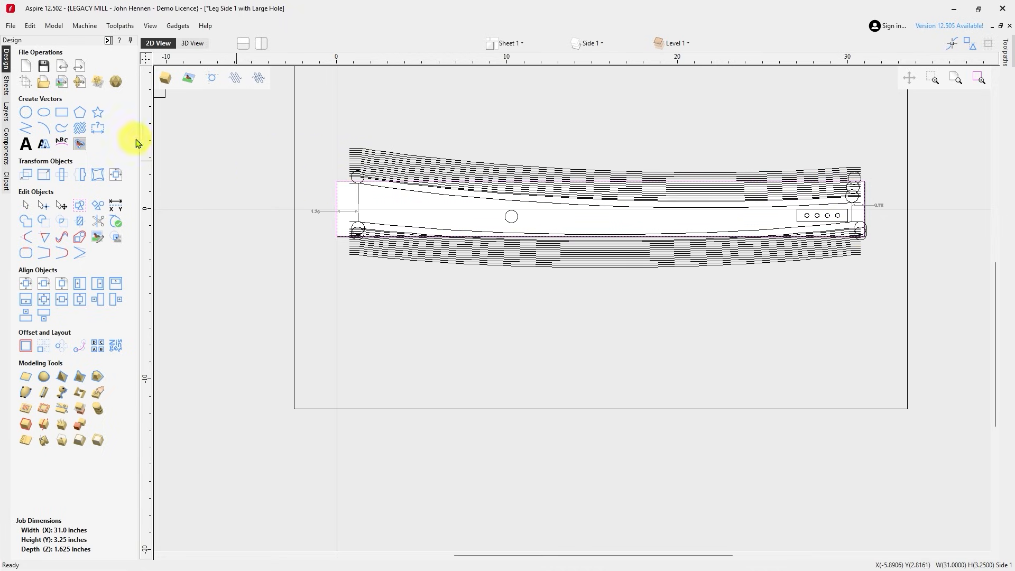
click(25, 346)
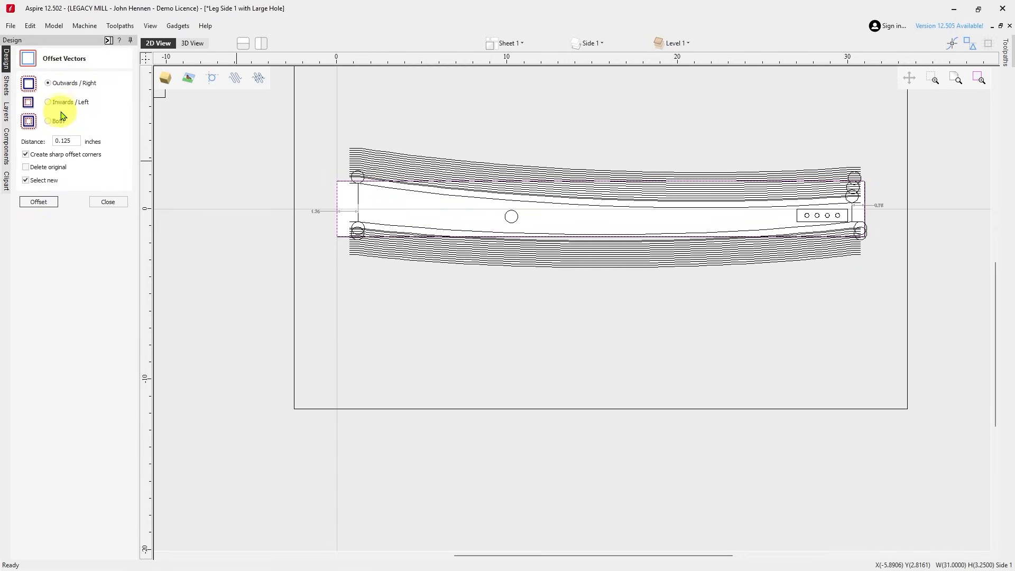
double_click(70, 140)
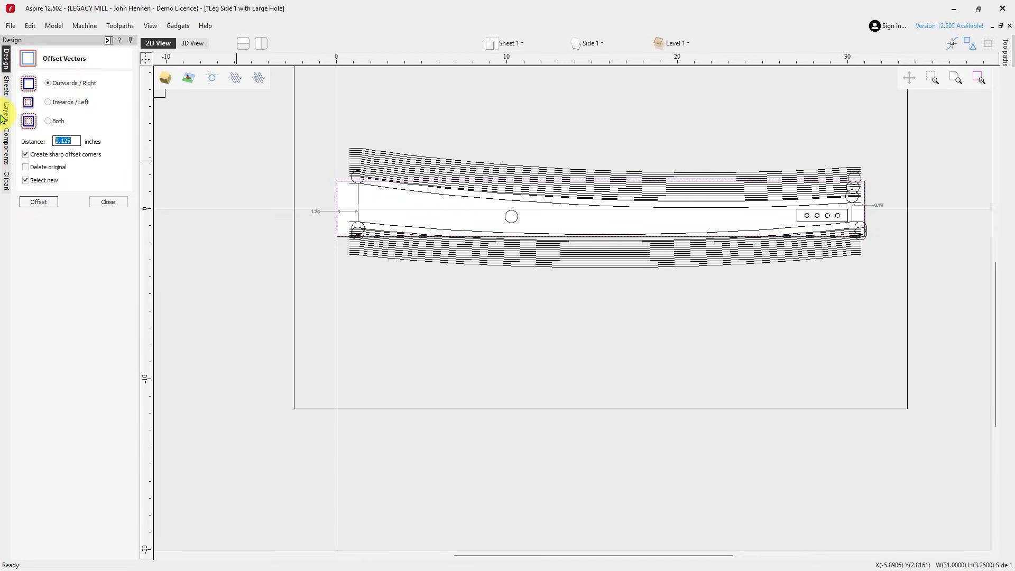
text(0.375)
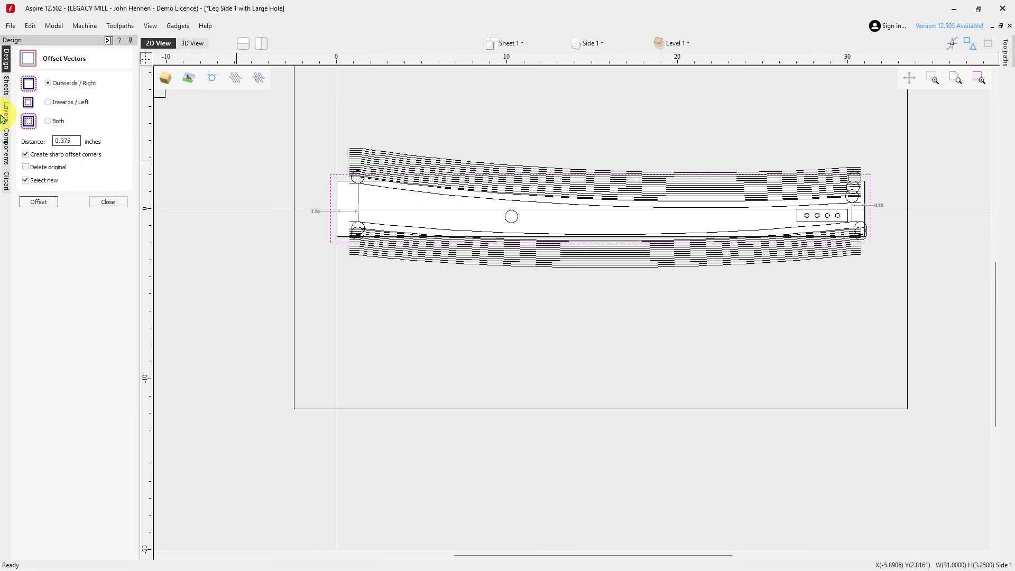
click(38, 202)
click(107, 202)
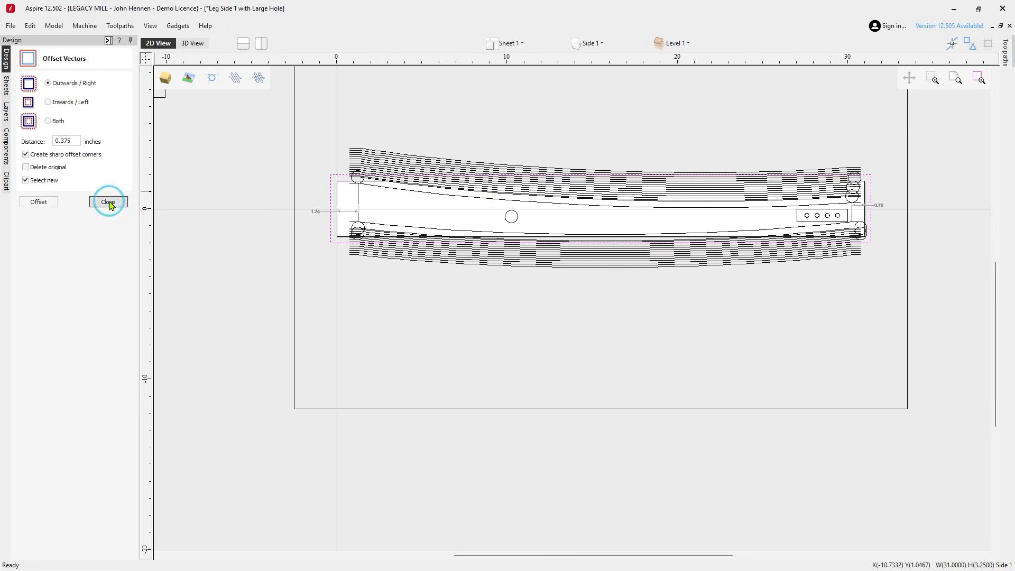
Trim the upper clearing curves outside the offset rectangle, using that rectangle as the last-selected boundary.
scroll(374, 167, up, 2)
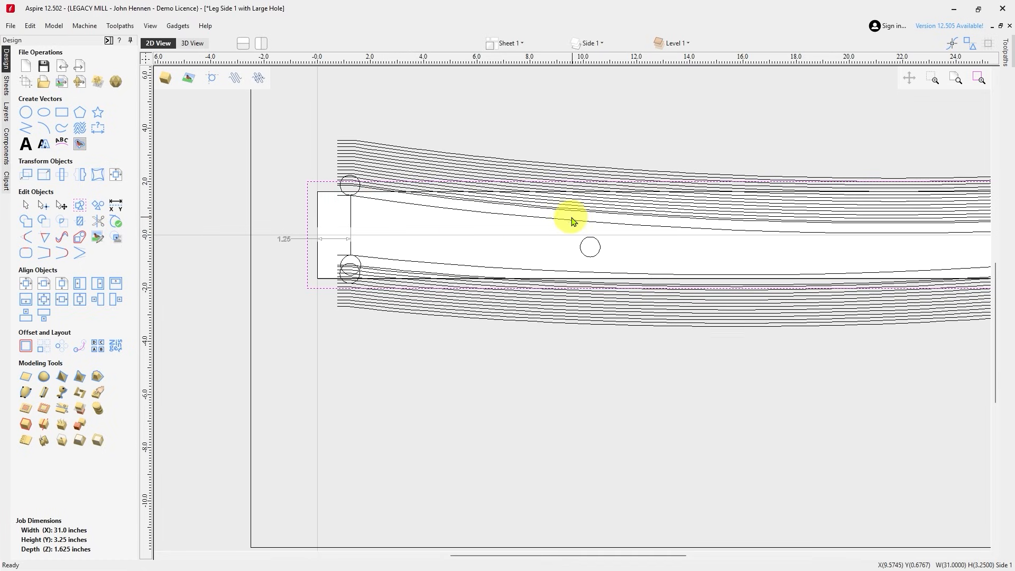
mouse_move(599, 214)
mouse_down()
mouse_move(562, 159)
mouse_move(537, 164)
mouse_up()
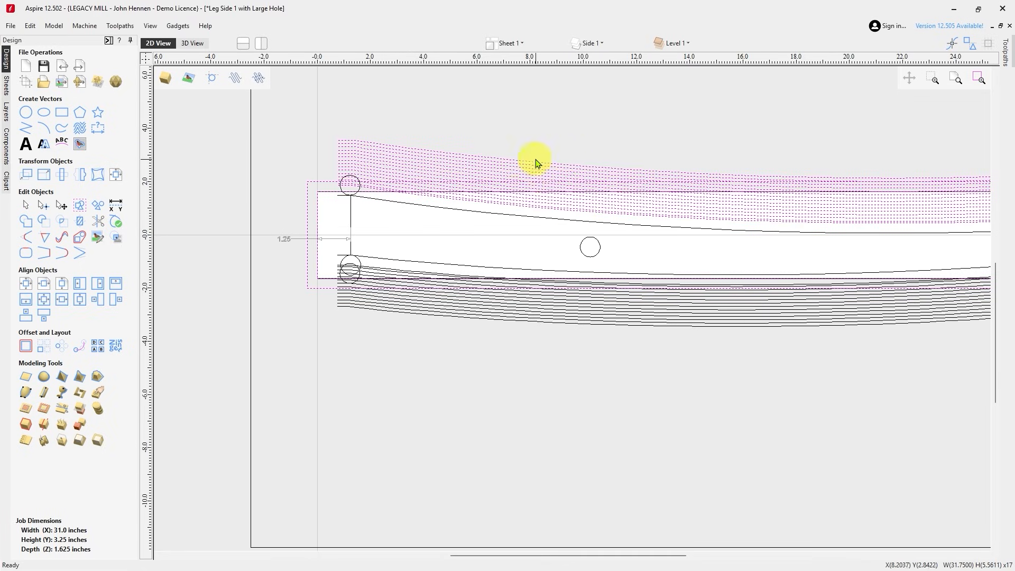
shift+click(307, 218)
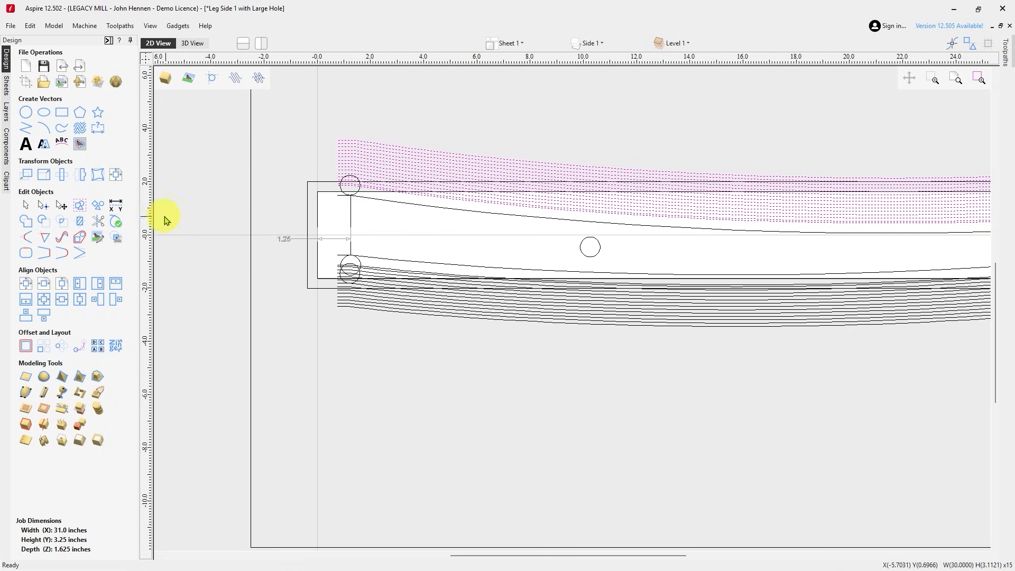
shift+click(306, 211)
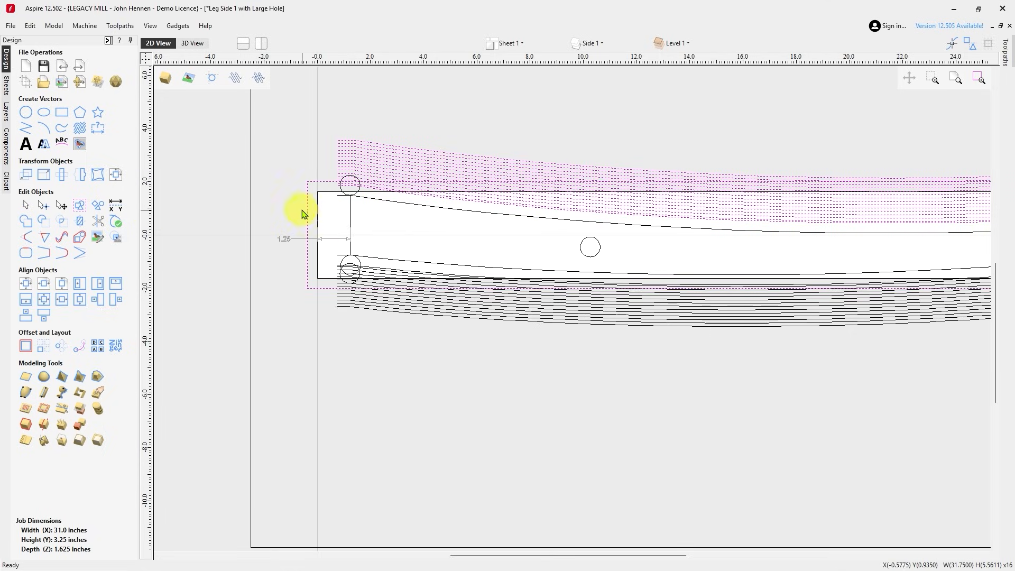
click(81, 223)
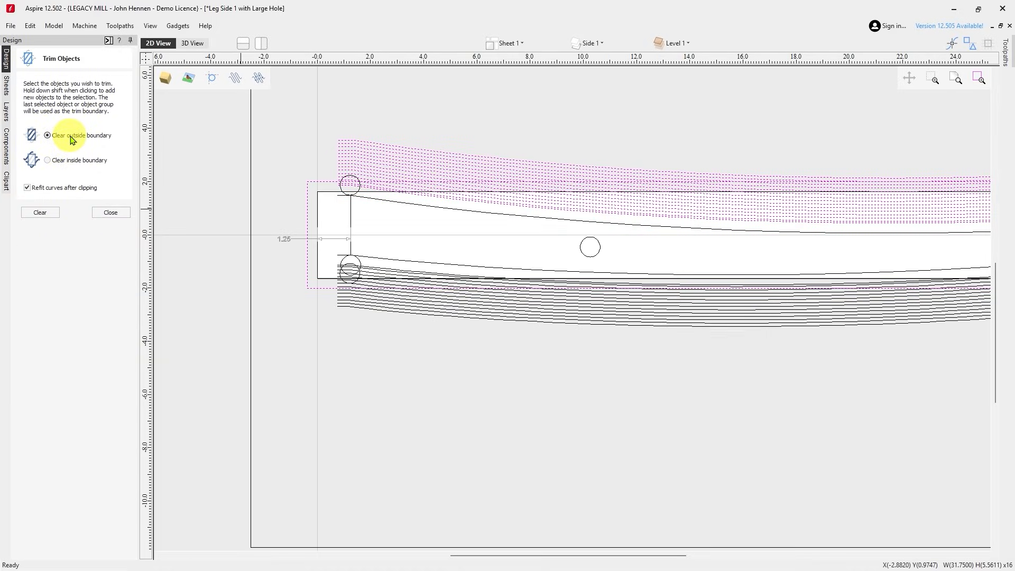
click(53, 213)
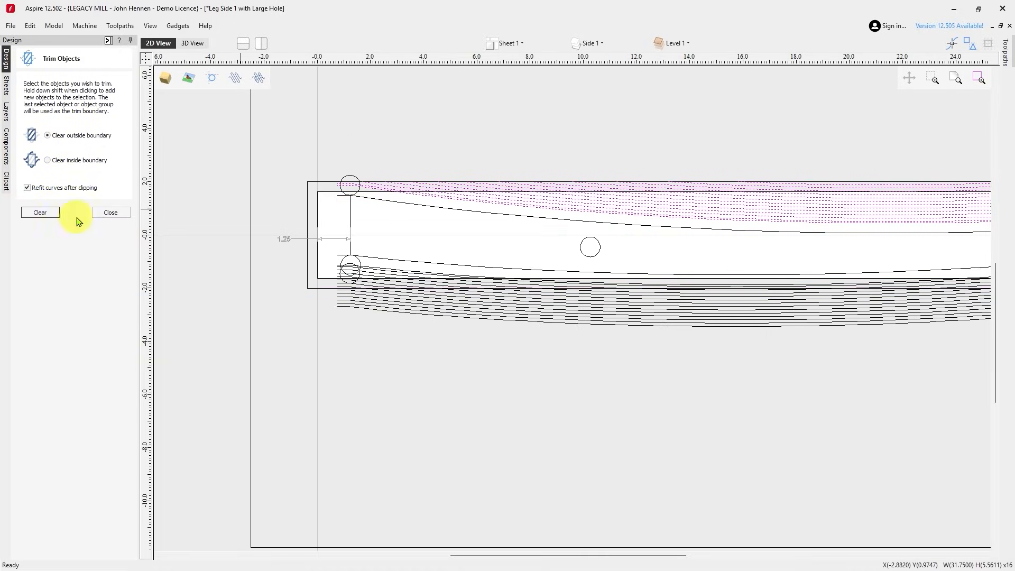
Trim the lower clearing curves outside the same offset rectangle, leaving the leg outline out of the selection.
scroll(212, 136, down, 3)
scroll(540, 174, up, 3)
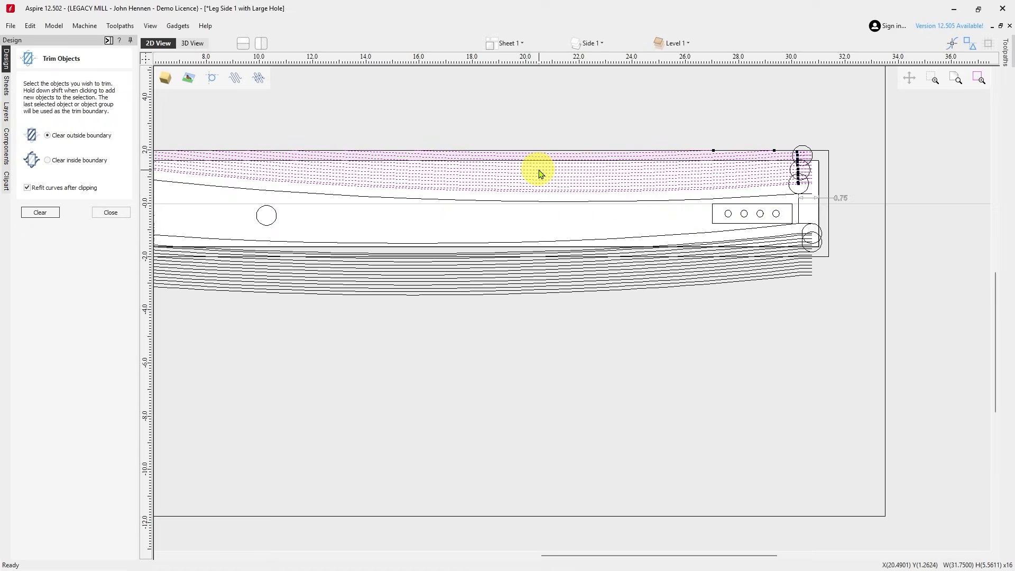
scroll(539, 172, down, 1)
scroll(606, 252, down, 2)
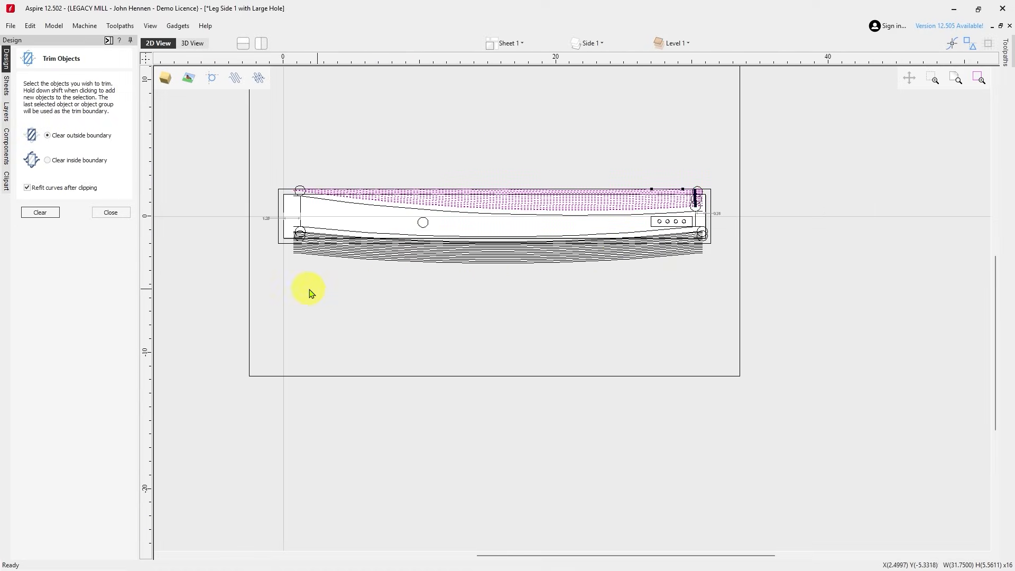
scroll(318, 278, up, 3)
scroll(336, 252, up, 2)
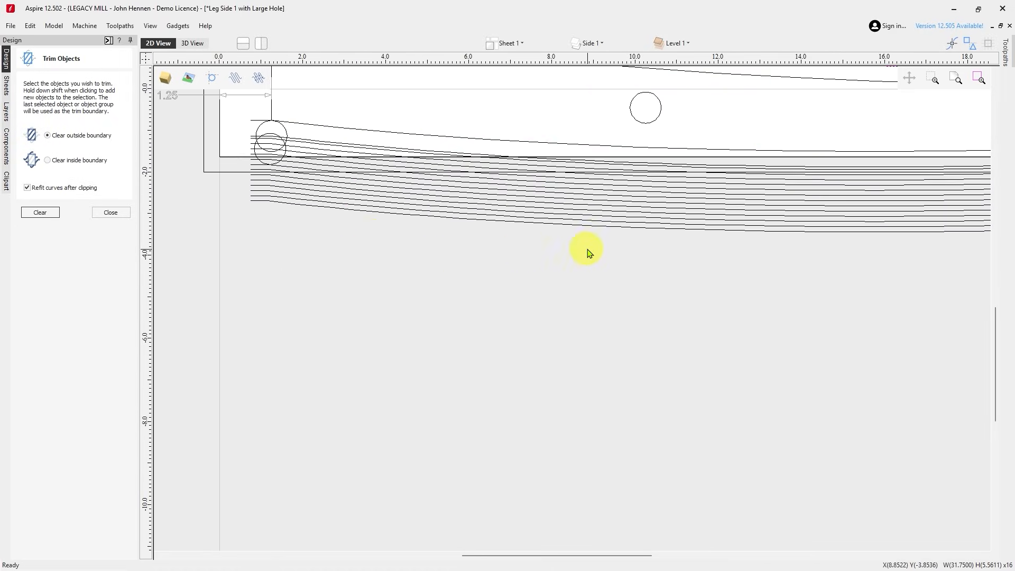
drag(776, 238, 722, 164)
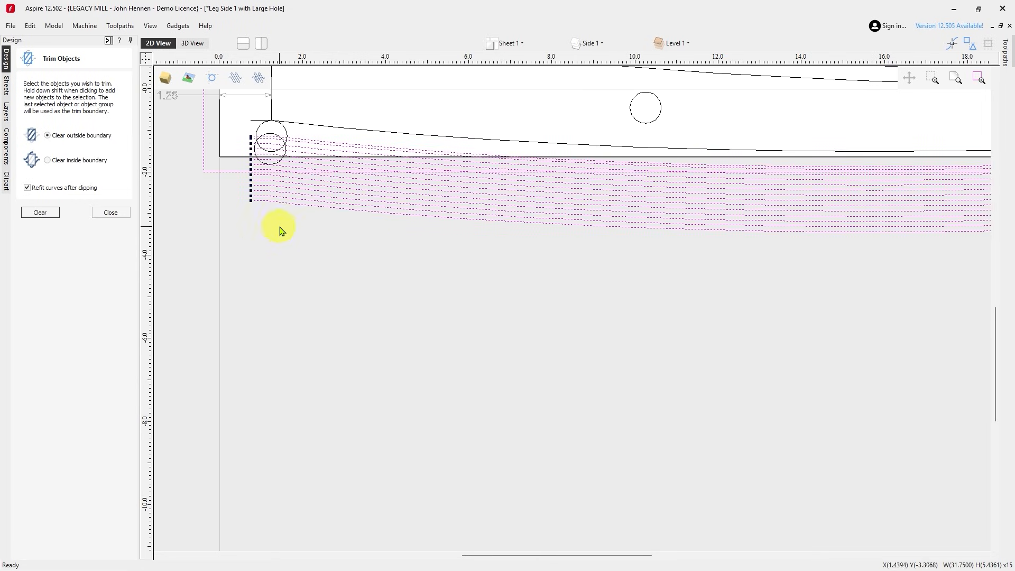
click(227, 173)
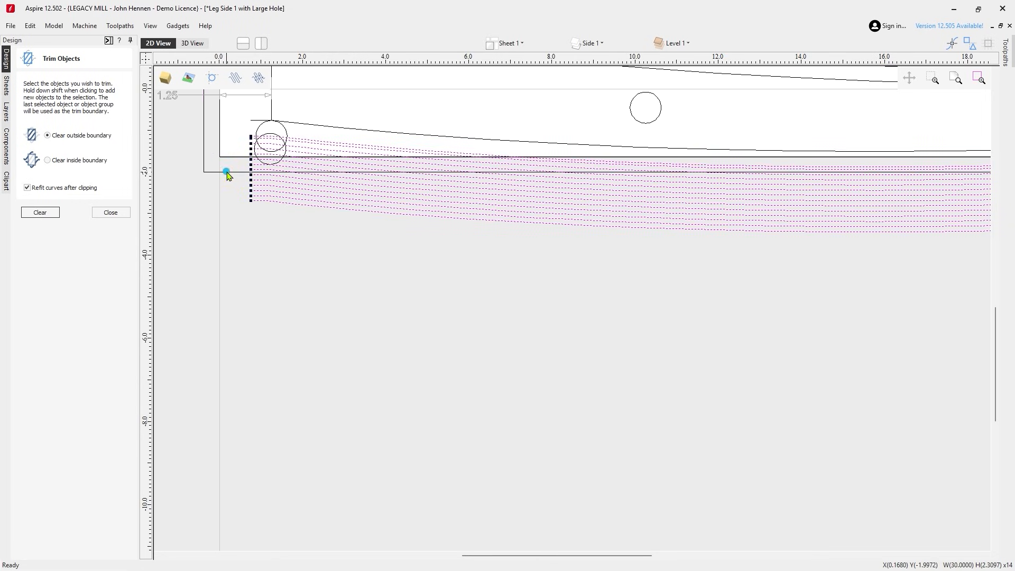
shift+click(227, 172)
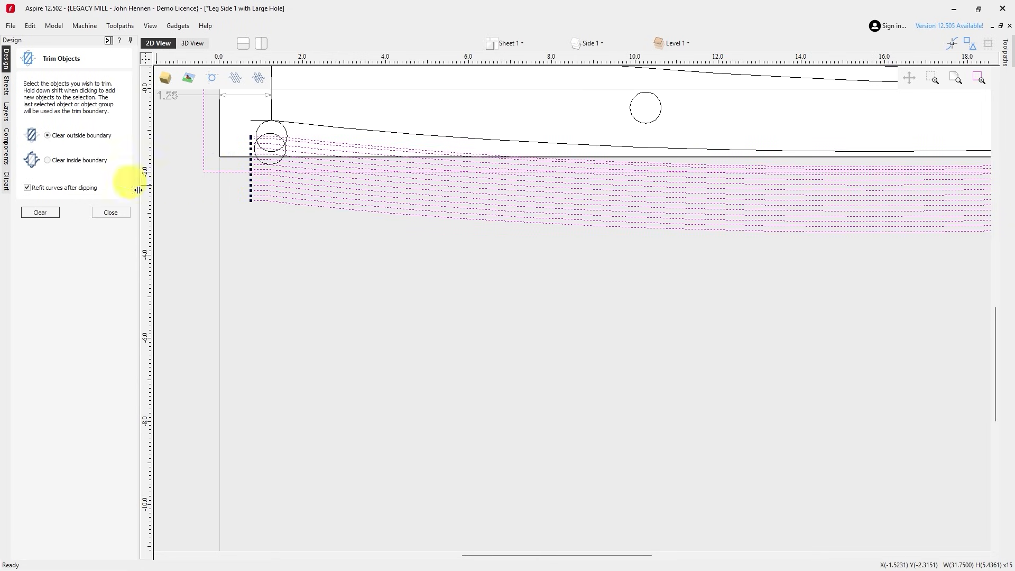
click(41, 212)
Delete the offset boundary rectangle and finish trimming objects.
scroll(310, 274, down, 1)
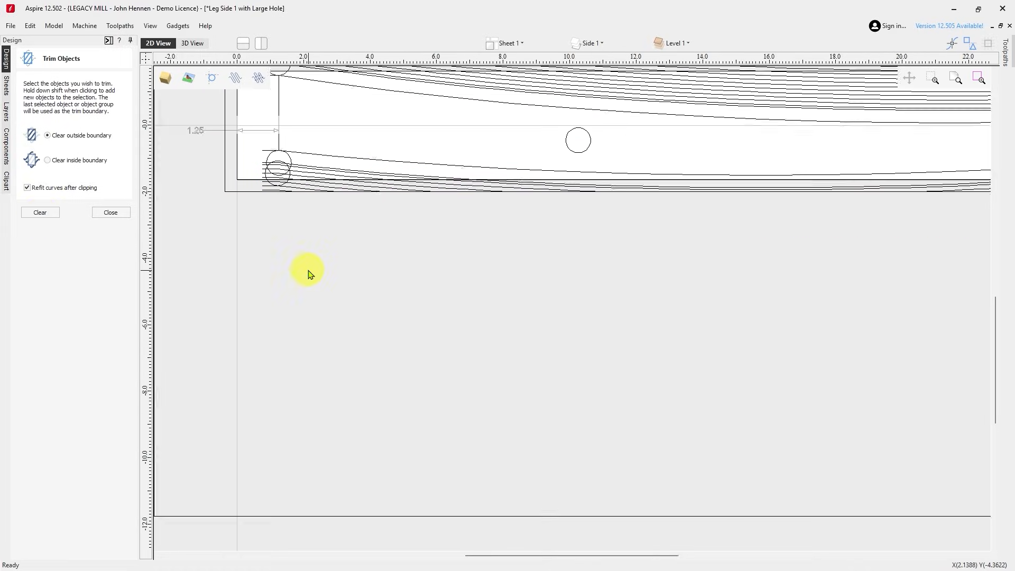
scroll(310, 274, down, 2)
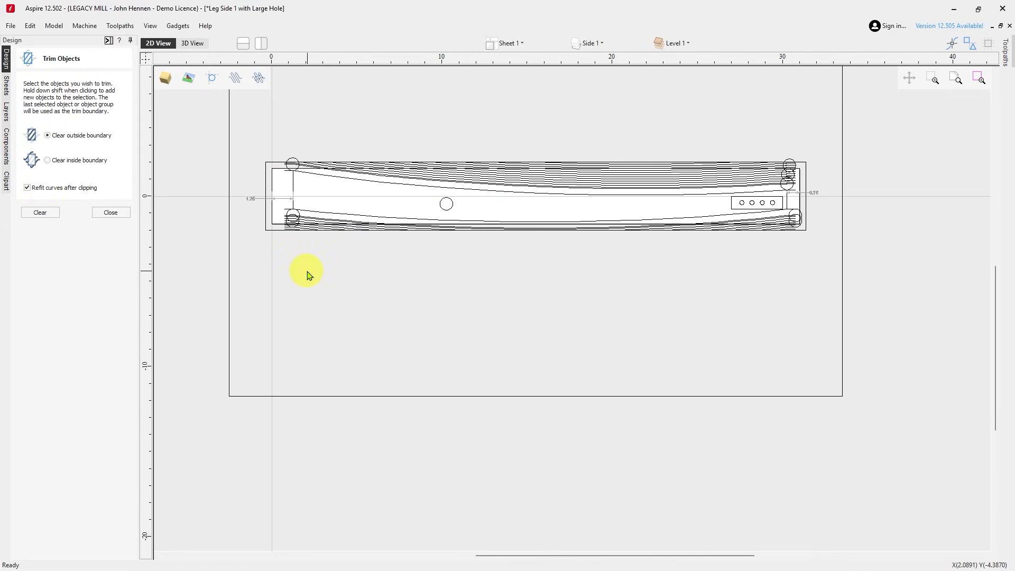
click(264, 188)
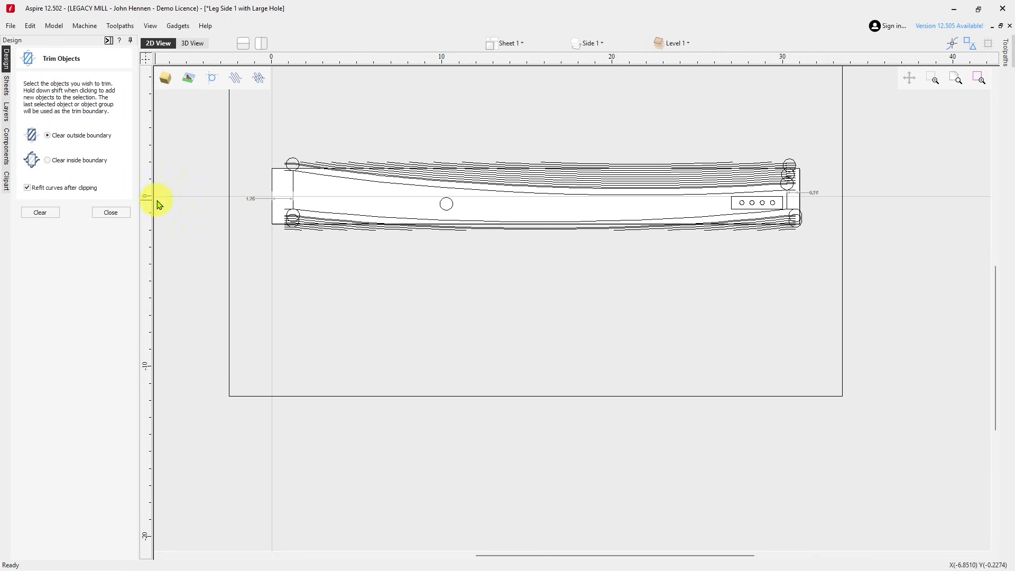
click(110, 213)
Draw a vertical line about 6.6 inches long from the upper corner at the leg's 1.25 inch end, down past the lower clearing curves.
scroll(334, 181, up, 2)
scroll(241, 180, up, 2)
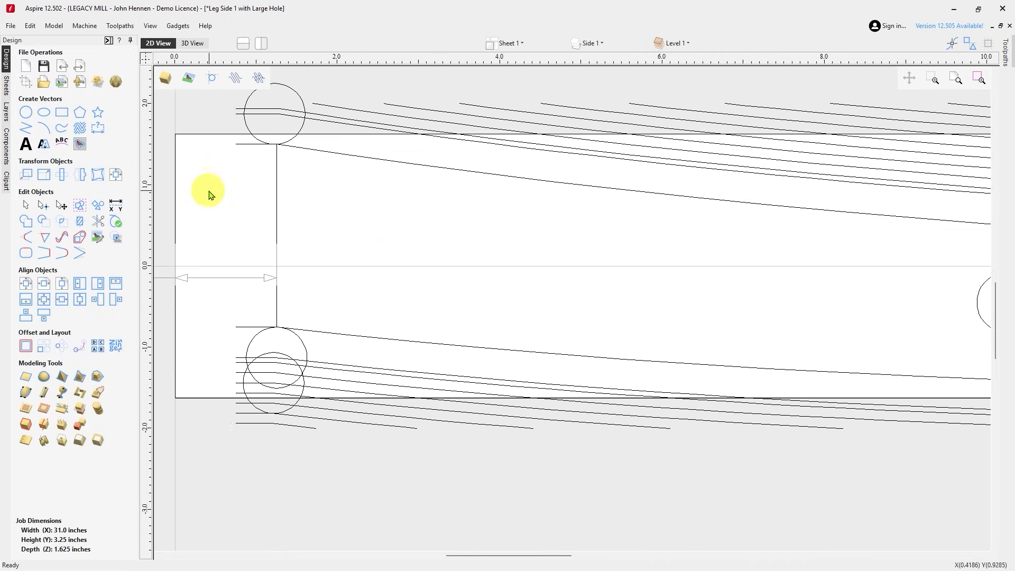
scroll(208, 193, down, 1)
scroll(238, 272, up, 2)
scroll(170, 198, down, 3)
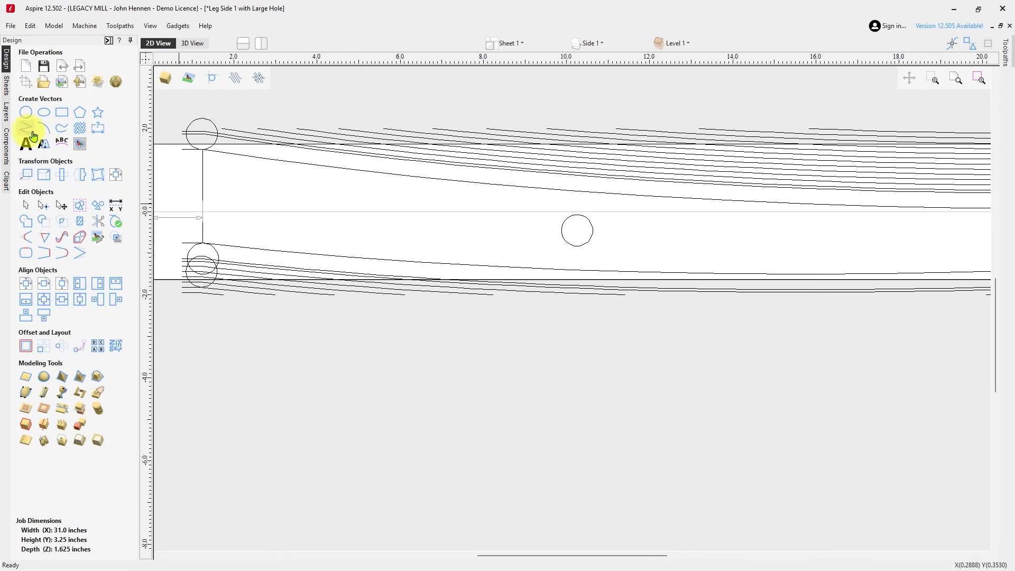
click(26, 128)
click(202, 150)
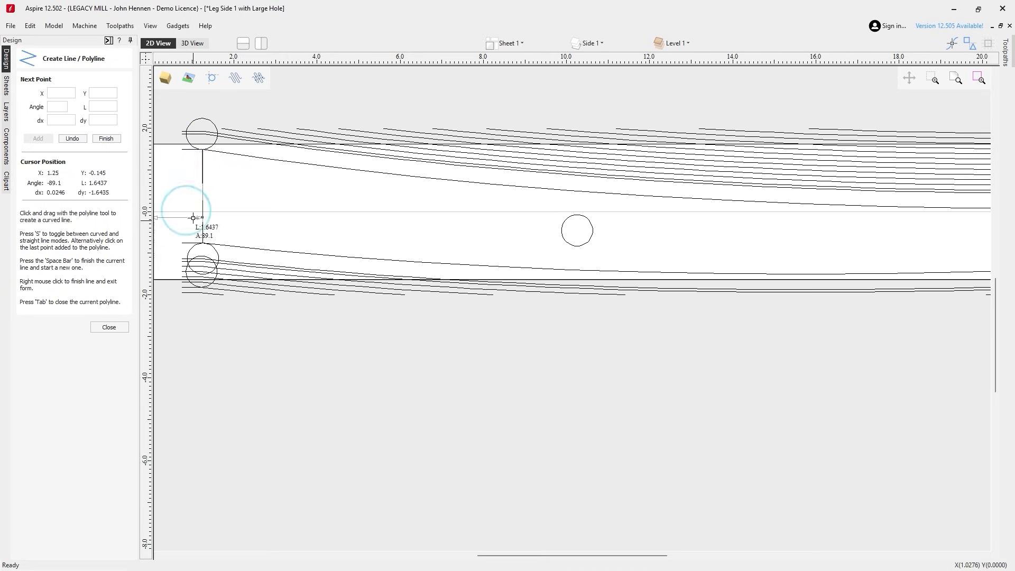
click(204, 425)
right_click(204, 359)
scroll(206, 180, up, 5)
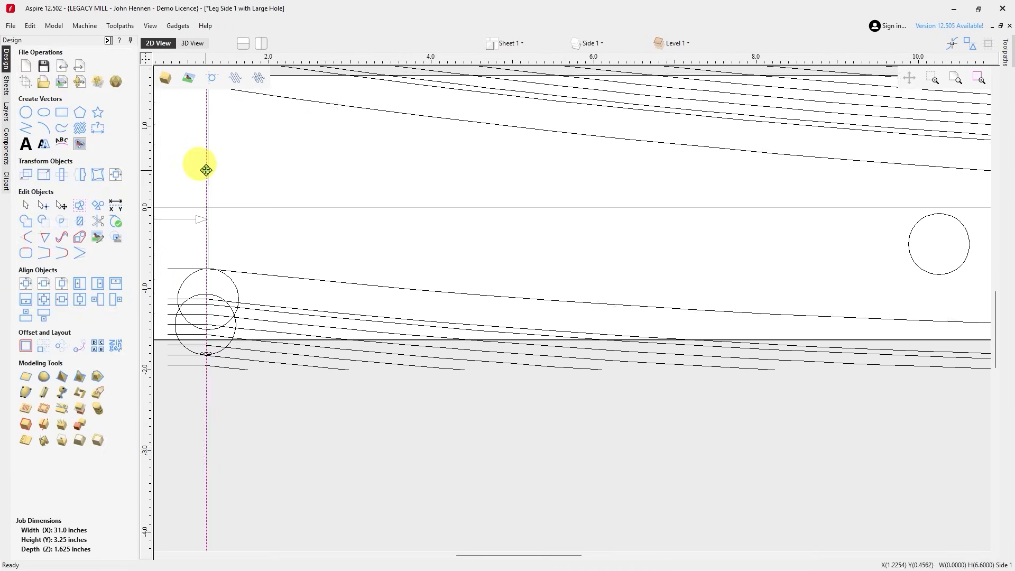
Snap the vertical line's upper end onto the leg's corner and nudge the line up past the upper clearing curves.
scroll(204, 249, down, 4)
scroll(207, 161, up, 2)
scroll(205, 160, up, 6)
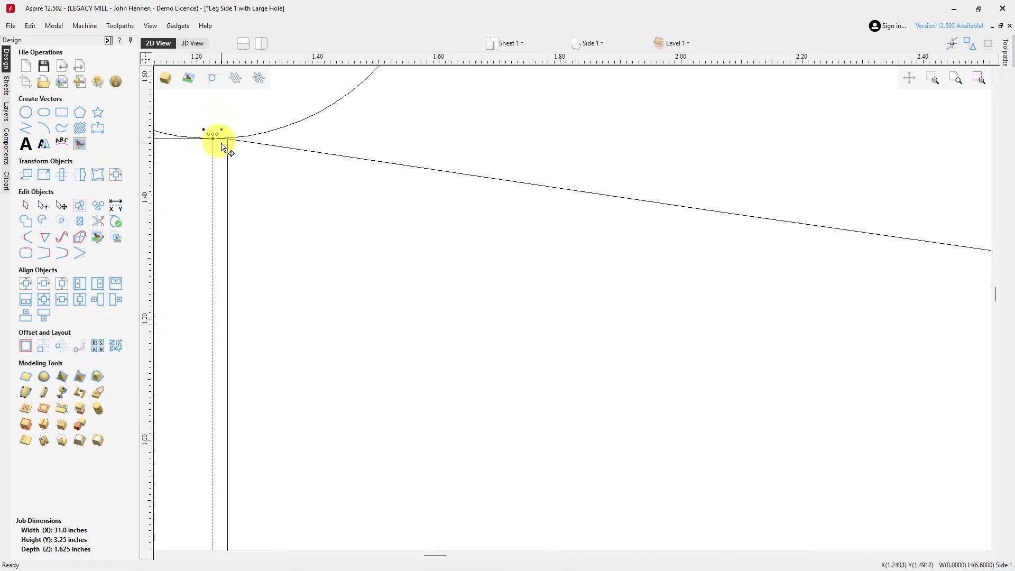
drag(214, 138, 225, 139)
scroll(255, 241, down, 8)
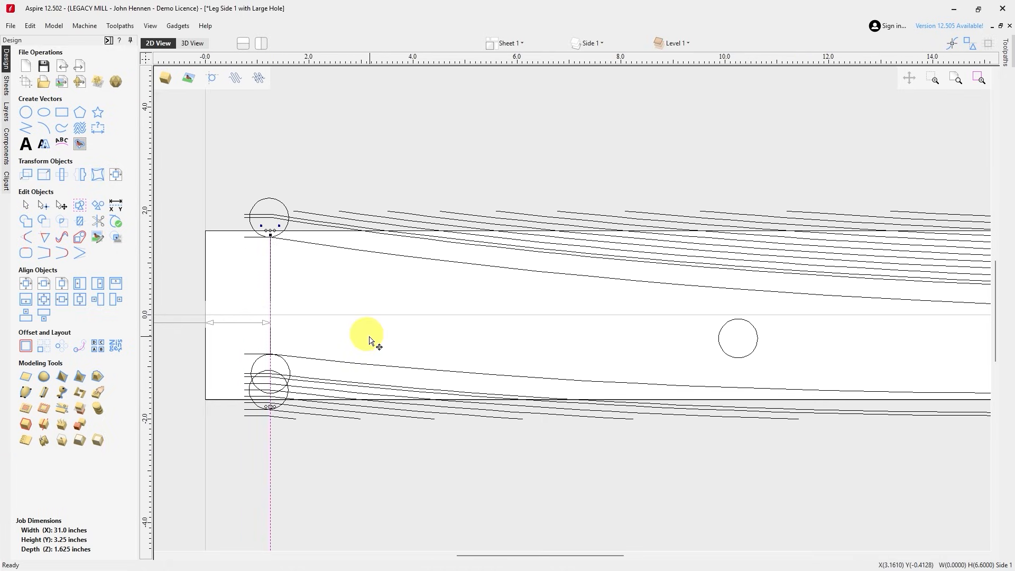
key(Up)
key(Up)
key(Up)
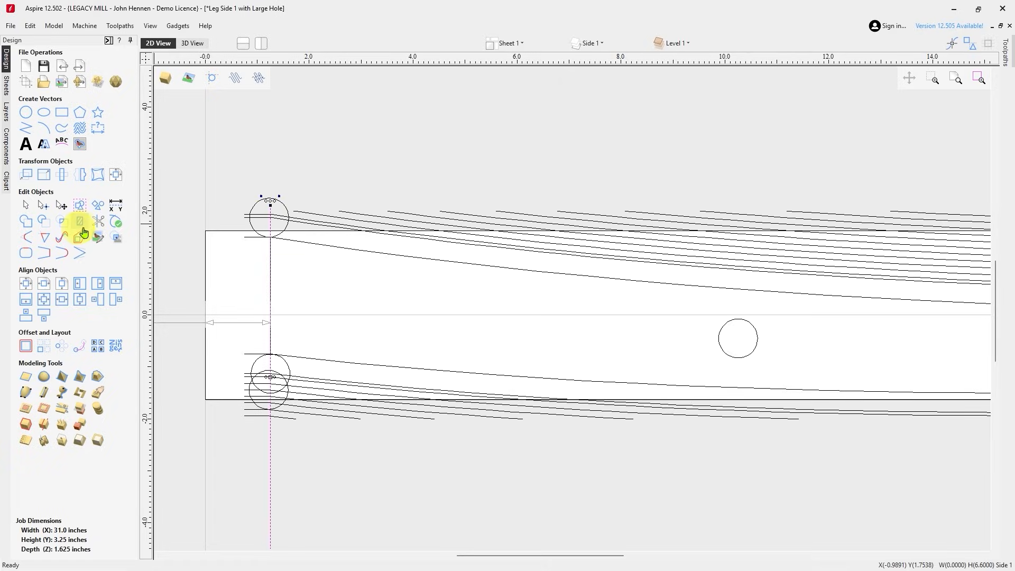
Trim away the upper clearing curves' short ends beyond the vertical line with Interactive Vector Trim.
click(98, 222)
scroll(267, 222, up, 6)
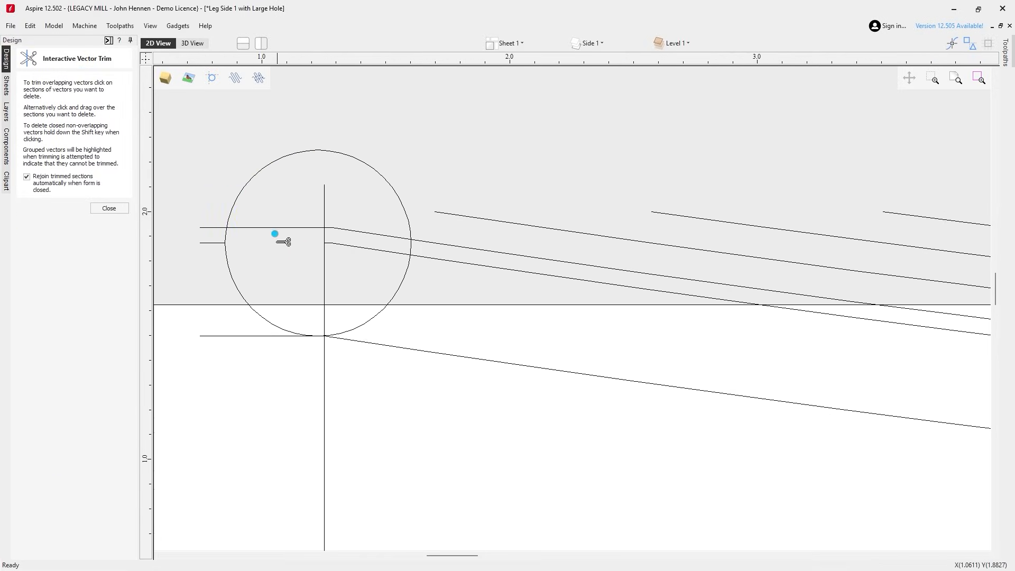
drag(283, 242, 194, 236)
scroll(197, 215, down, 5)
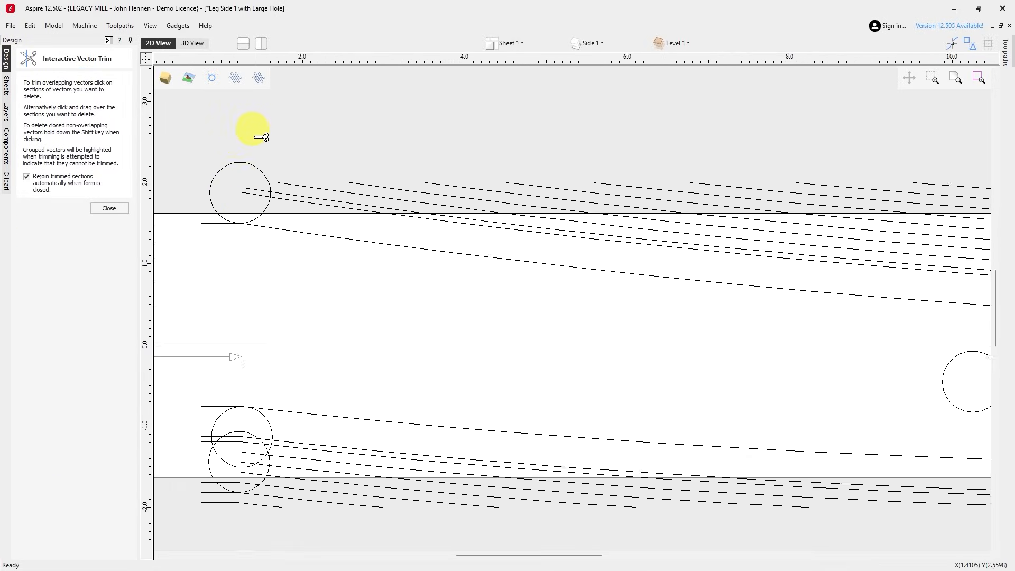
Trim the lower clearing curves' ends back to the vertical line at the leg's 1.25 inch end and finish trimming.
scroll(216, 369, up, 3)
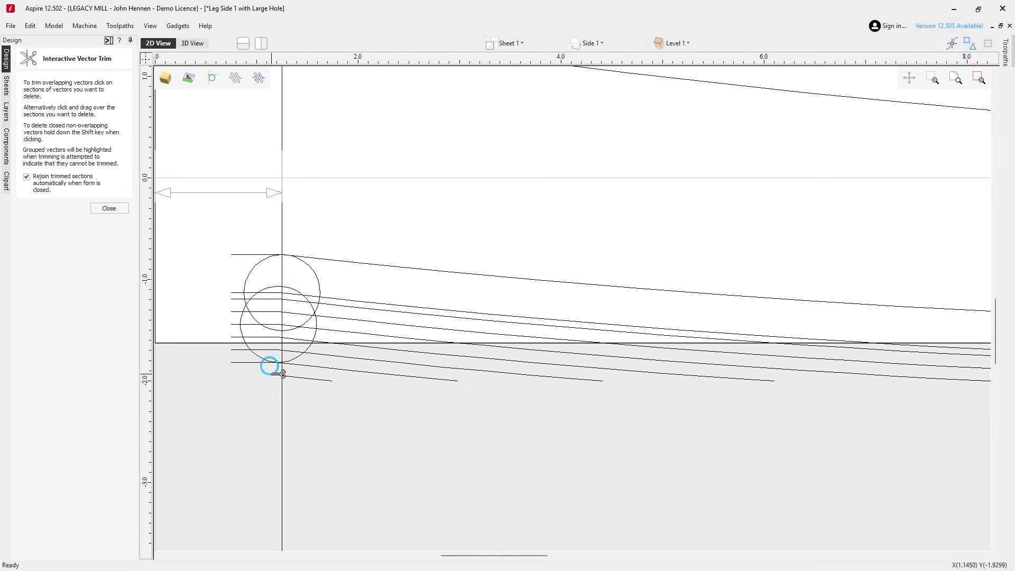
scroll(283, 374, up, 5)
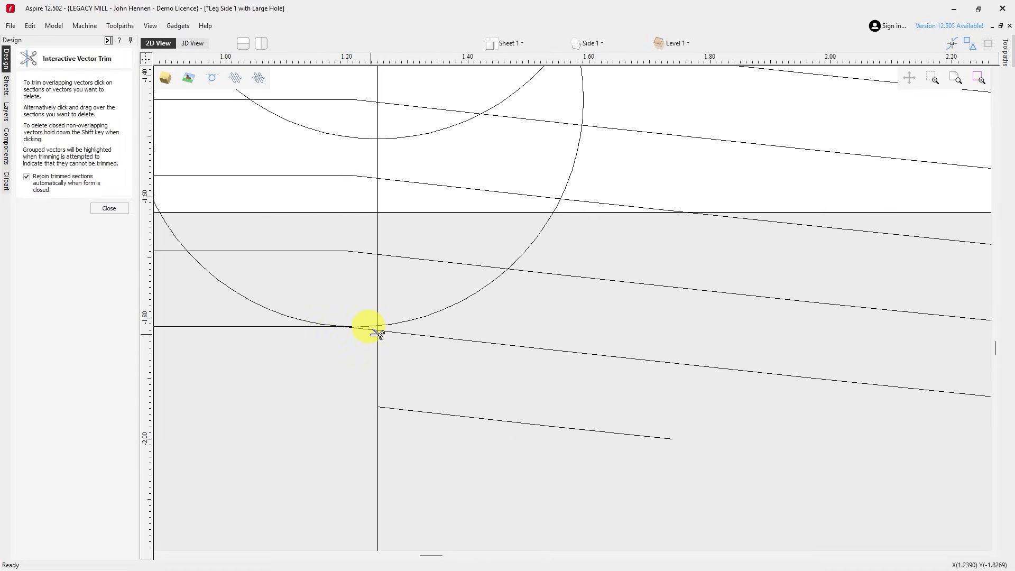
drag(377, 334, 365, 286)
click(358, 176)
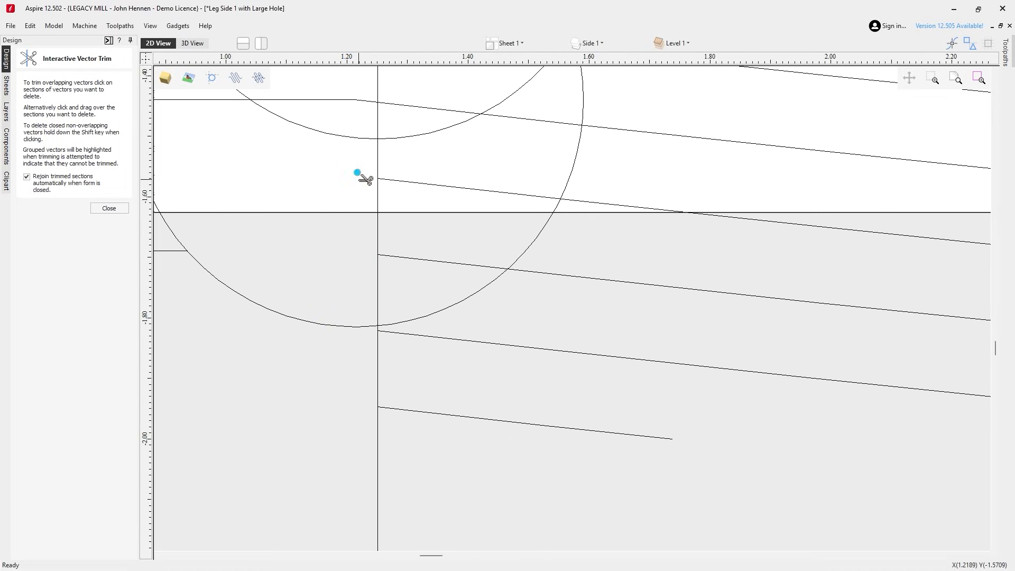
scroll(349, 197, down, 4)
mouse_move(356, 156)
mouse_down()
mouse_move(347, 131)
mouse_move(357, 85)
mouse_up()
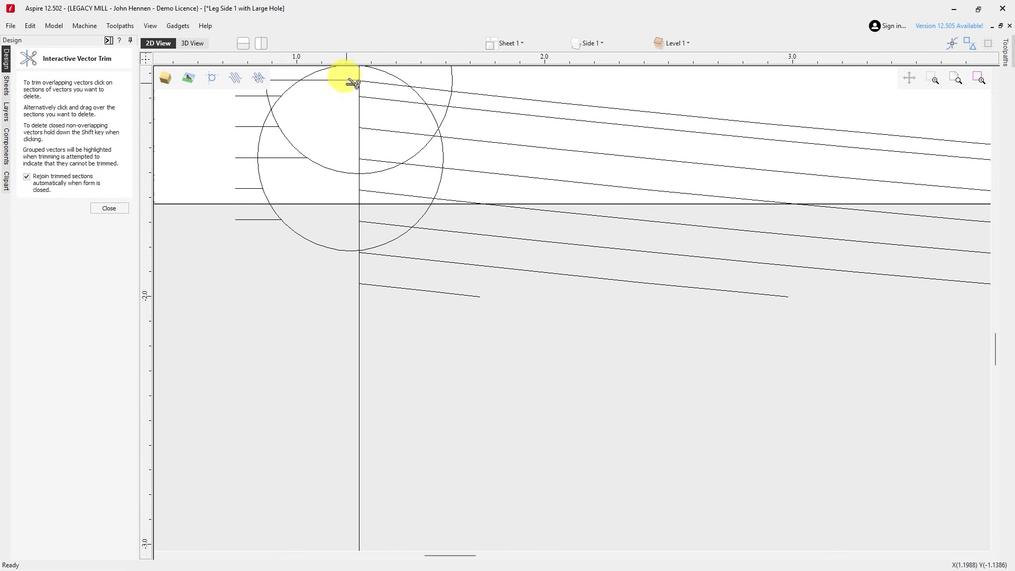
scroll(339, 193, down, 4)
key(Escape)
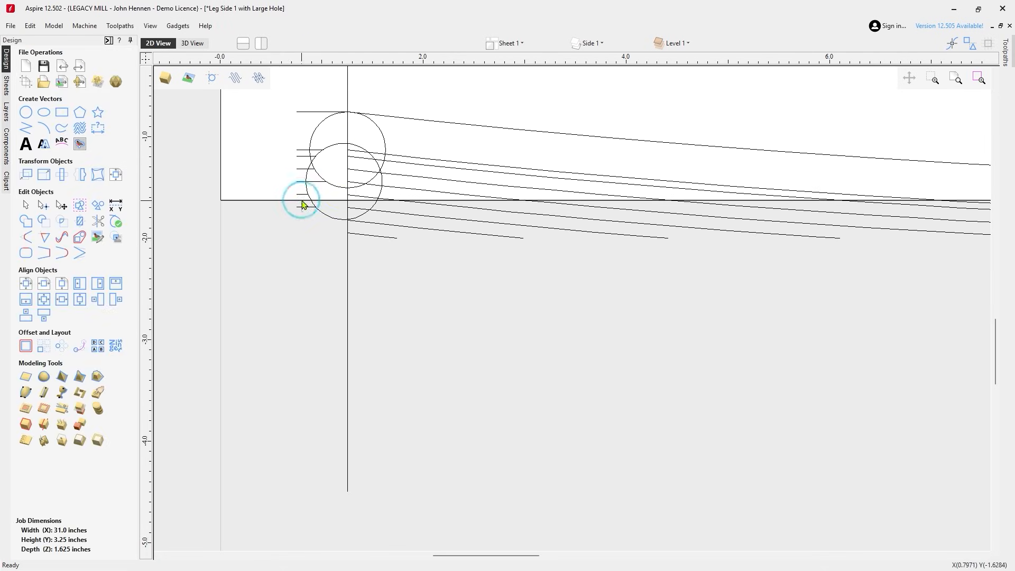
Delete the leftover short segments of the lower clearing curves beyond the 1.25 inch end, keeping the blank outline.
drag(304, 205, 291, 150)
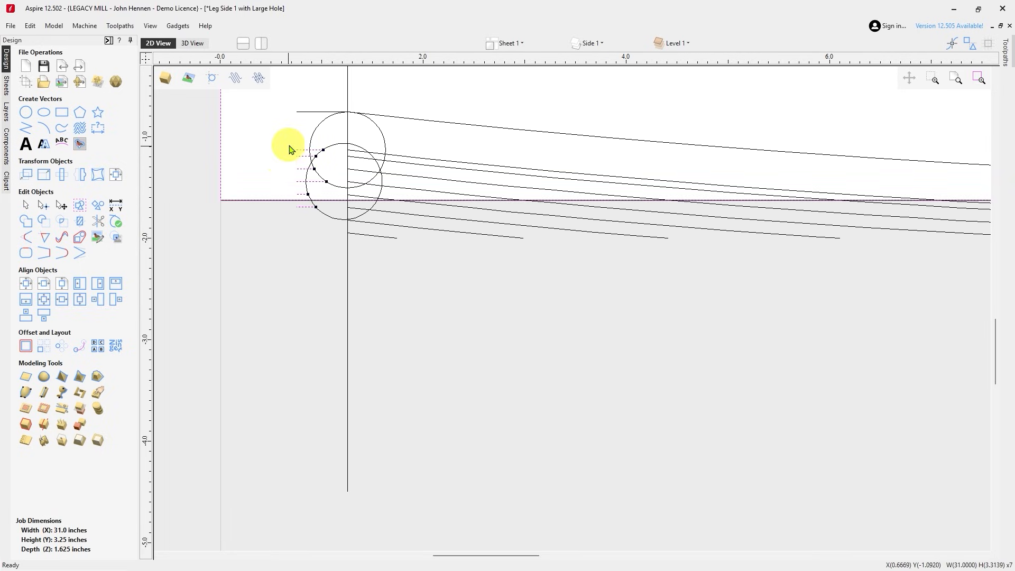
click(259, 204)
Move the vertical line to the leg's 0.75 inch end and snap it onto the leg's end line.
scroll(249, 193, down, 8)
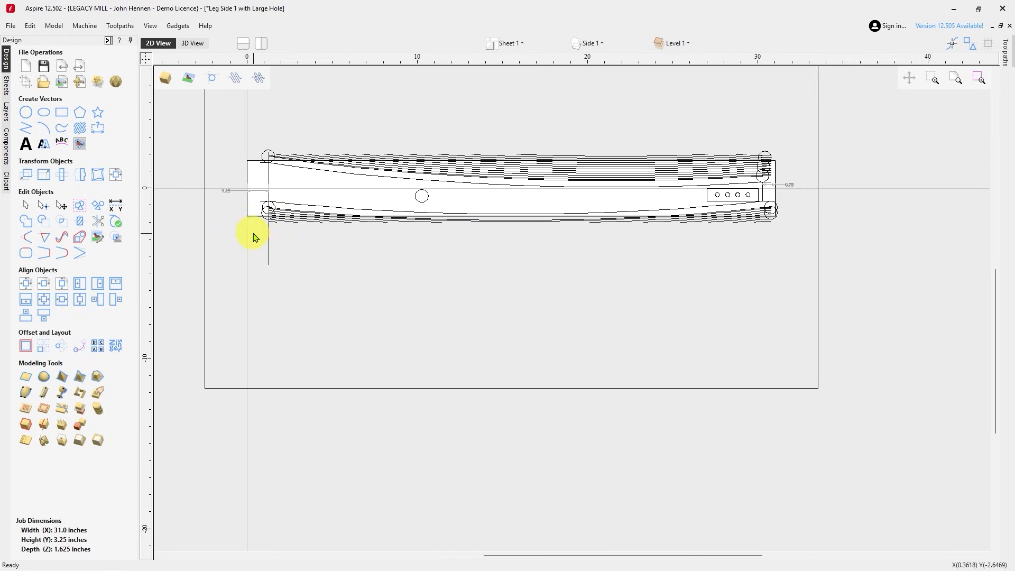
scroll(256, 241, down, 1)
click(267, 247)
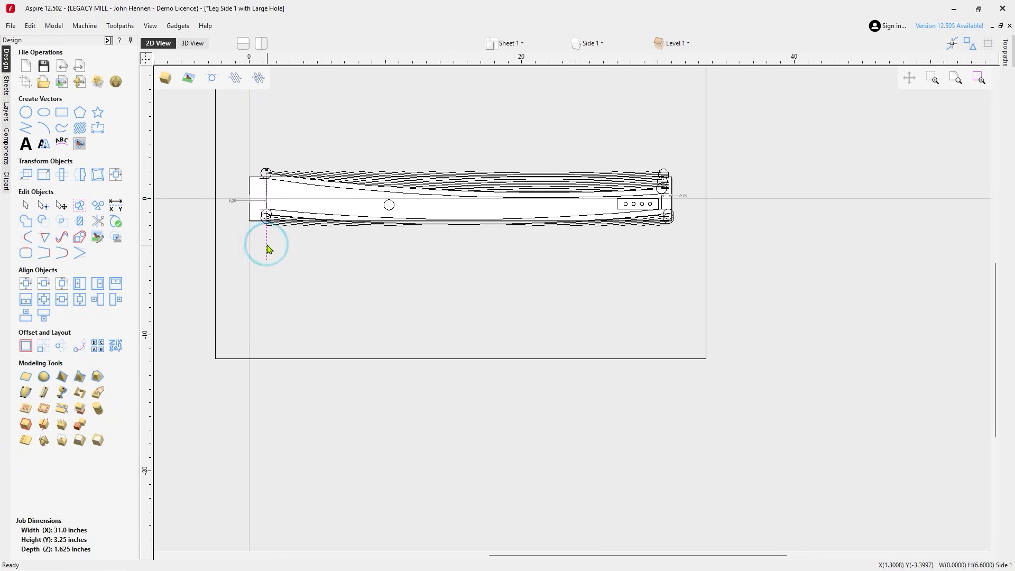
drag(266, 243, 667, 246)
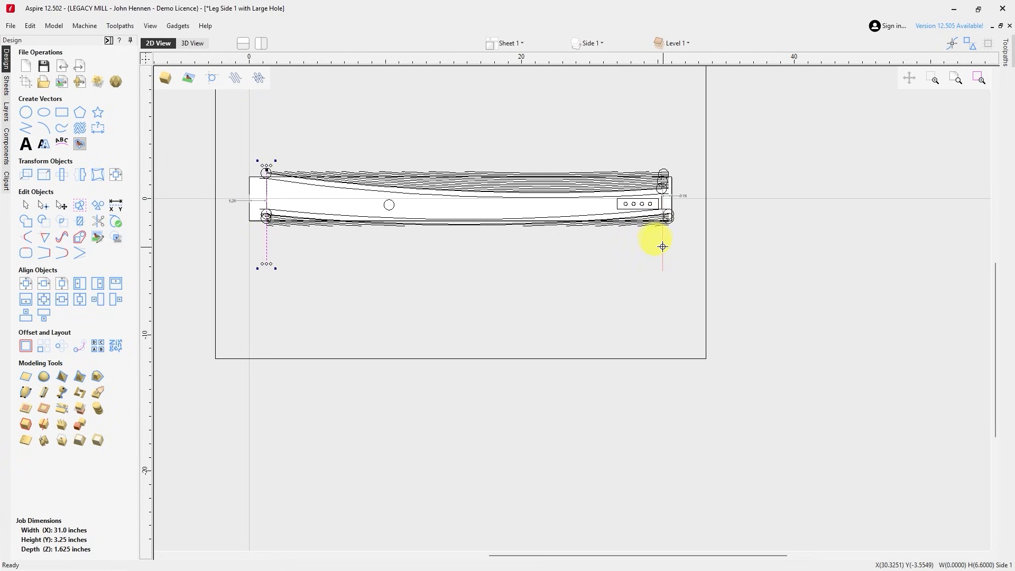
scroll(661, 242, up, 6)
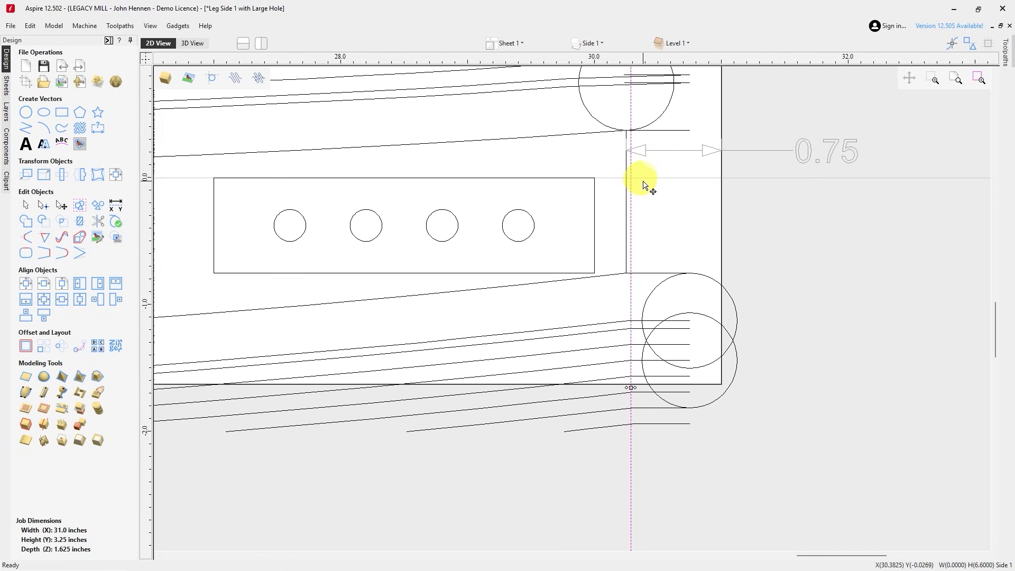
drag(630, 201, 604, 253)
scroll(604, 252, down, 2)
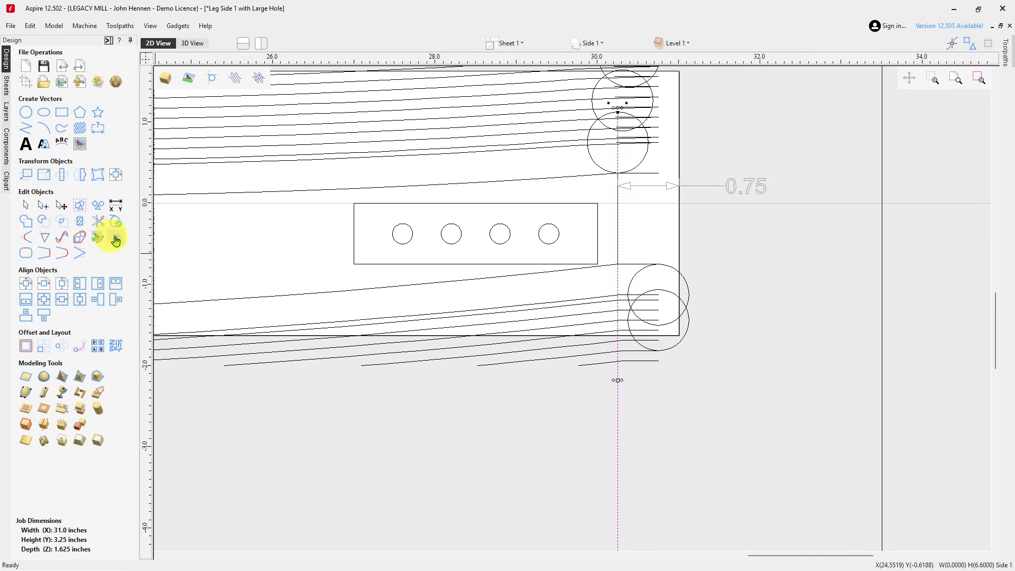
Trim the lower clearing curves beyond the vertical line at the 0.75 inch end with Interactive Vector Trim.
click(98, 221)
scroll(679, 360, up, 3)
mouse_move(591, 360)
mouse_down()
mouse_move(578, 235)
mouse_move(581, 252)
mouse_up()
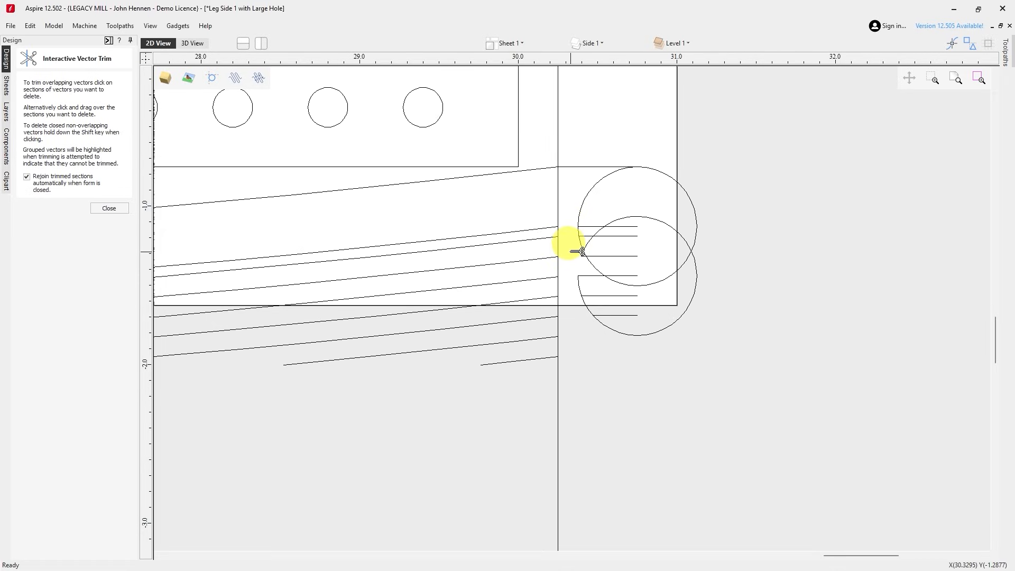
key(ctrl+z)
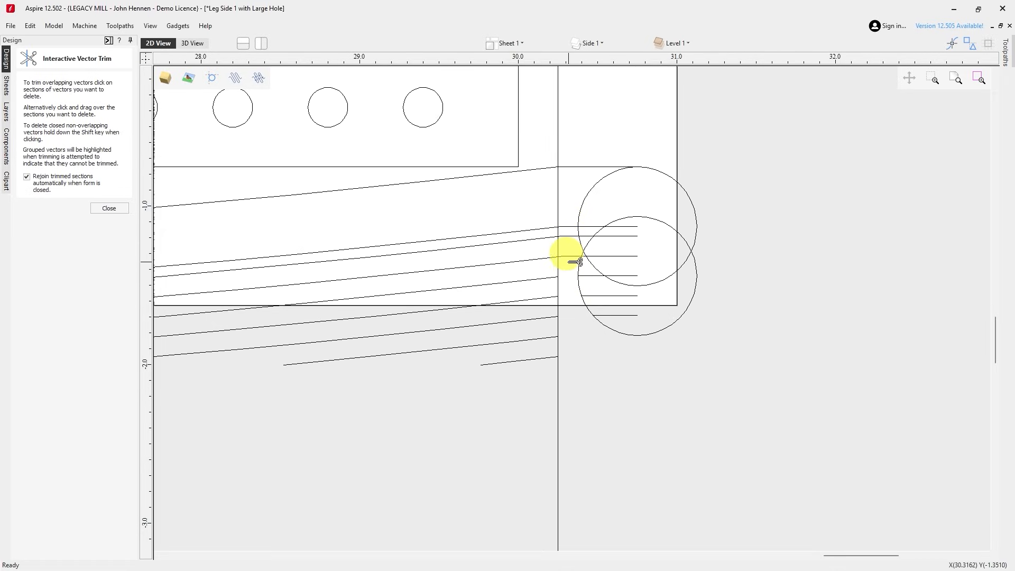
drag(578, 263, 578, 238)
scroll(540, 280, down, 2)
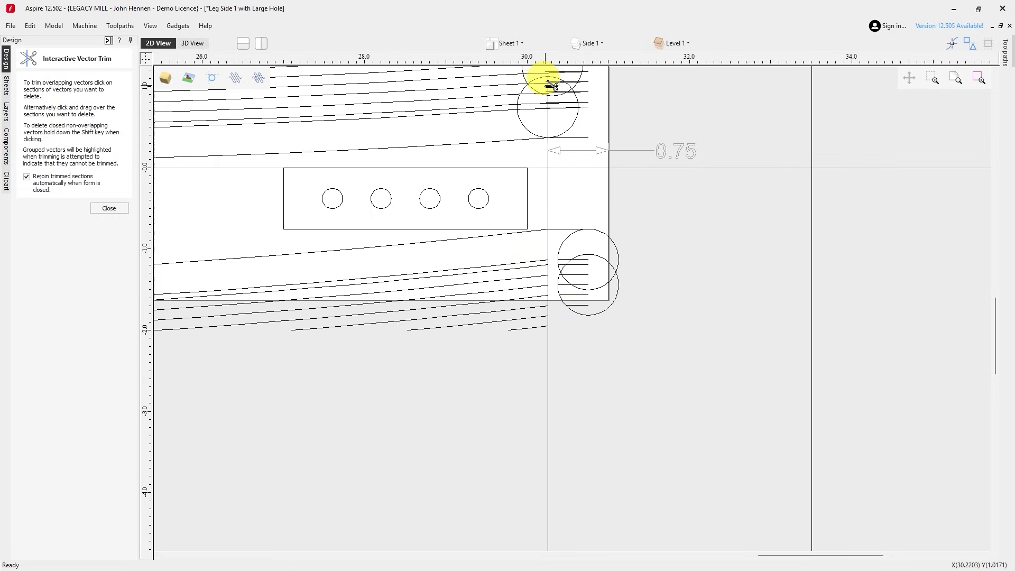
Try to trim the upper clearing curves' ends at the 0.75 inch end, undo those cuts and close the trim tool.
scroll(561, 67, down, 1)
scroll(553, 95, up, 5)
scroll(545, 127, up, 1)
scroll(528, 141, down, 2)
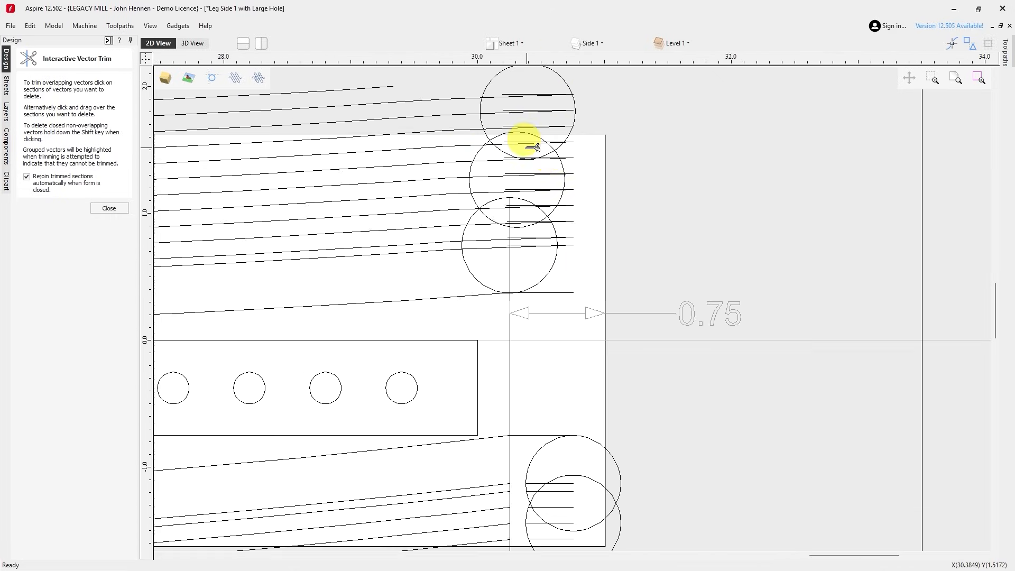
scroll(527, 141, up, 1)
scroll(562, 159, down, 1)
scroll(672, 179, down, 1)
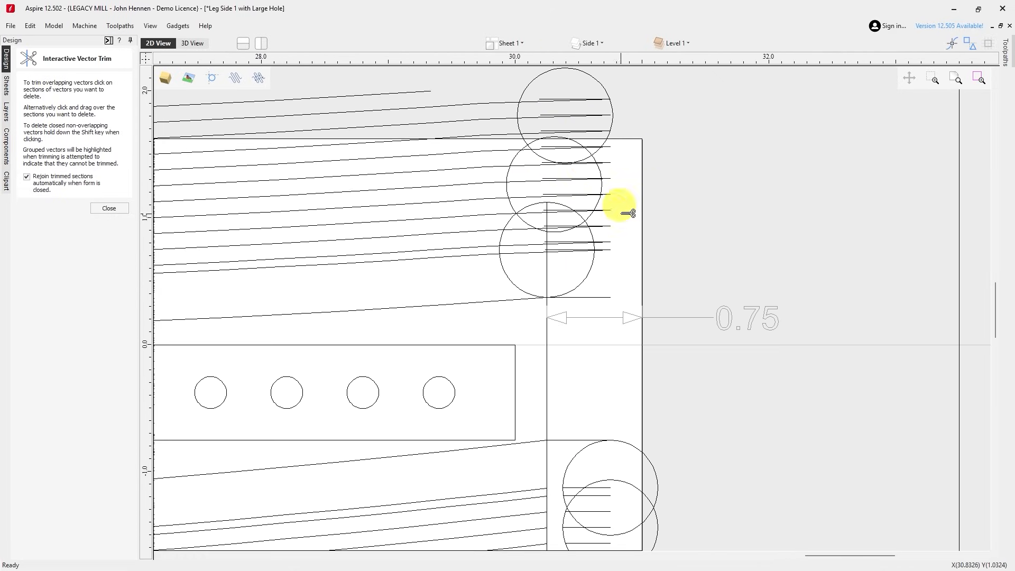
scroll(615, 210, down, 2)
scroll(592, 155, up, 3)
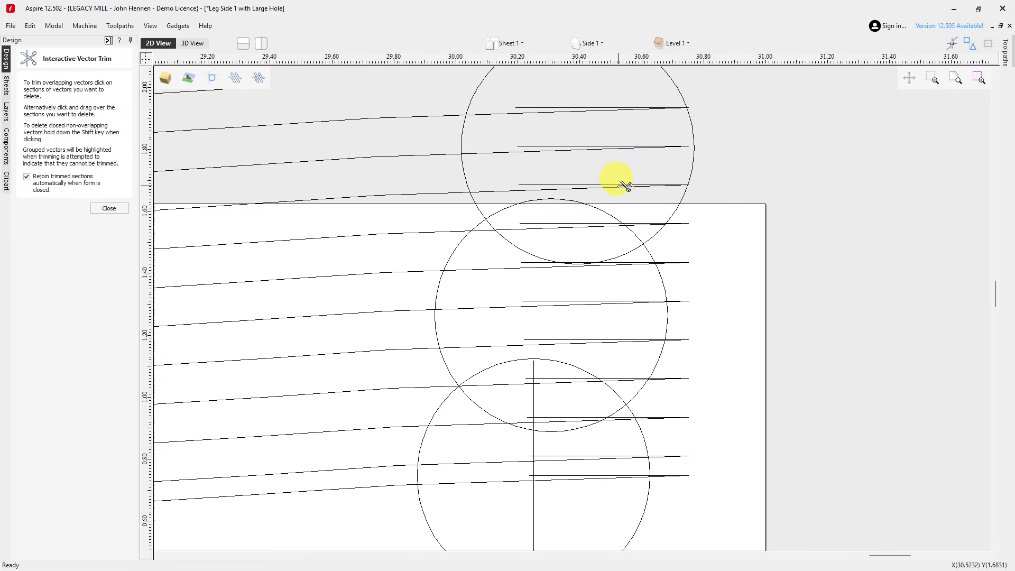
drag(625, 185, 596, 89)
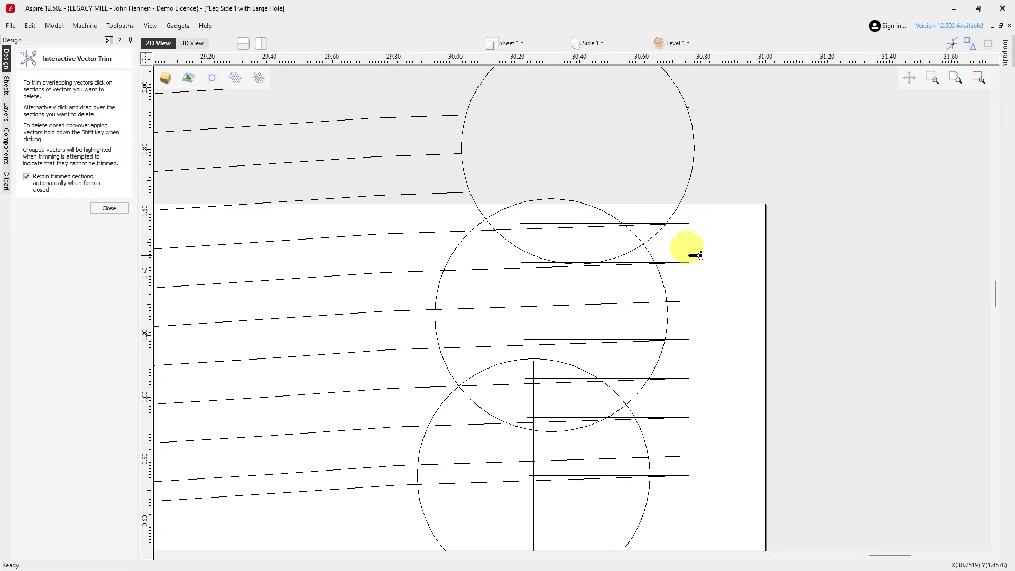
click(687, 222)
click(682, 265)
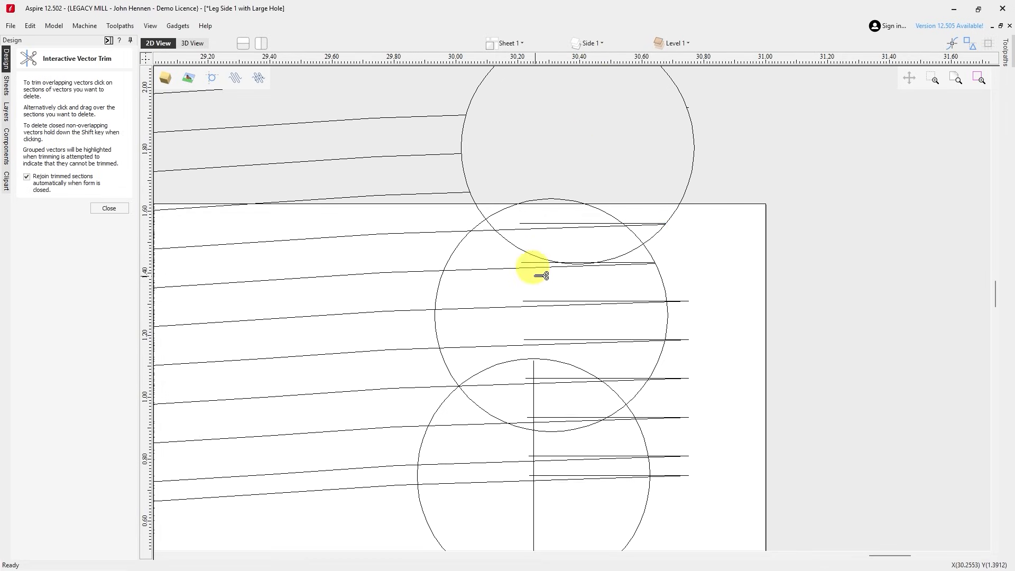
scroll(534, 267, up, 1)
scroll(529, 269, down, 1)
scroll(551, 262, down, 2)
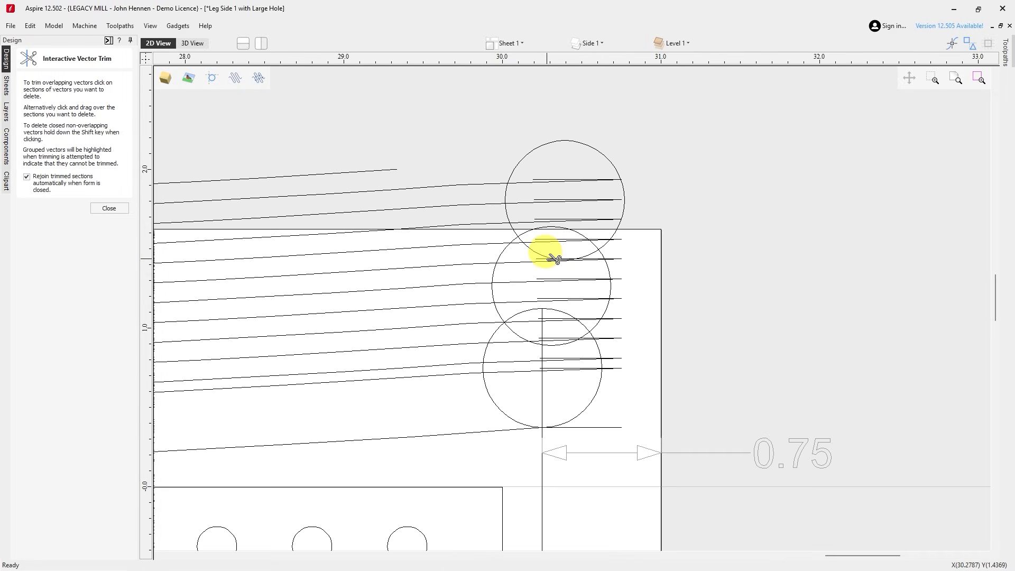
click(126, 208)
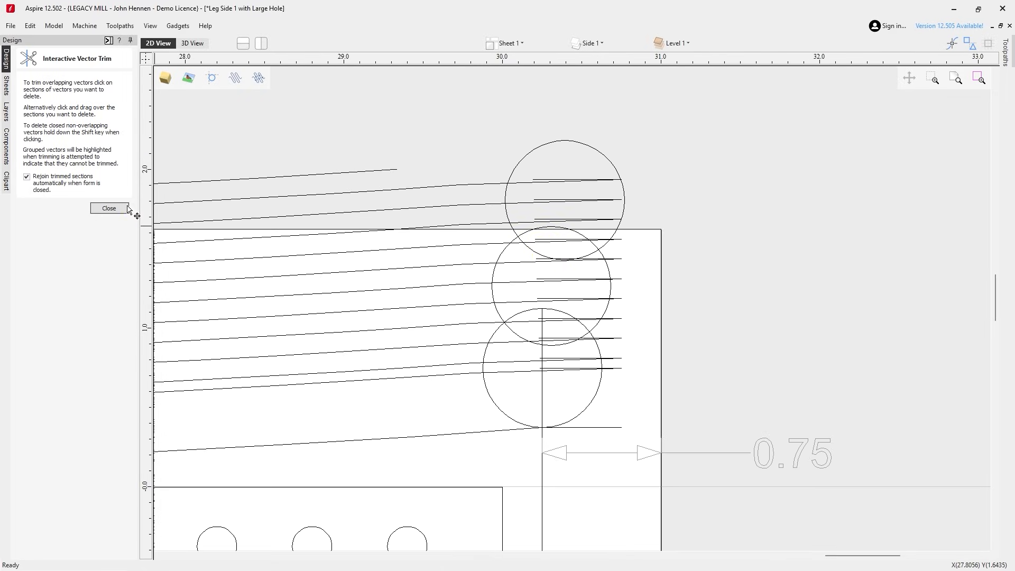
Select the vertical line at the 0.75 inch end and nudge it up past the upper clearing curves.
scroll(485, 389, up, 3)
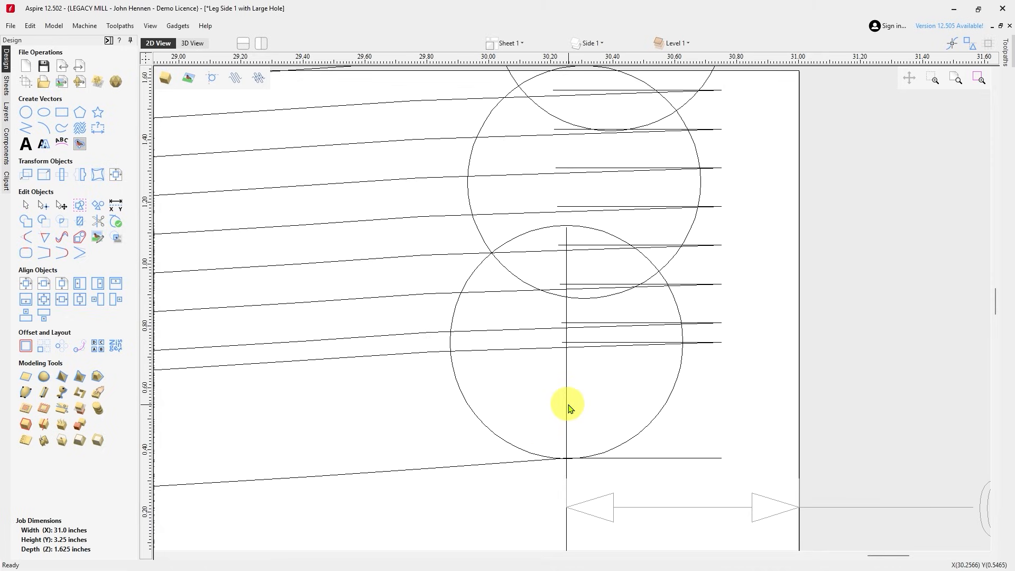
scroll(567, 407, down, 2)
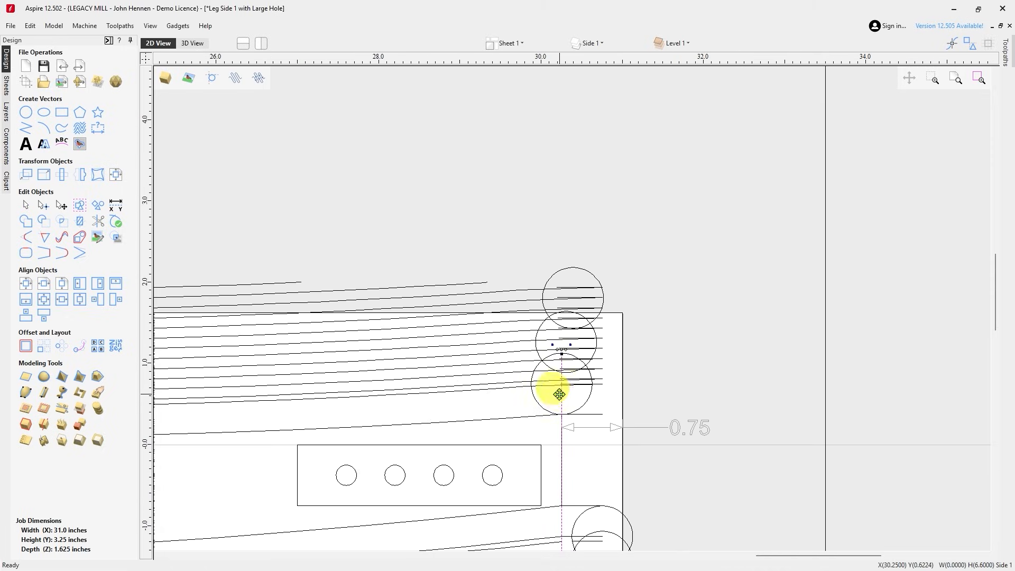
key(Up)
key(Up)
key(Up)
key(Up)
key(Up)
key(Up)
key(Up)
key(Up)
key(Up)
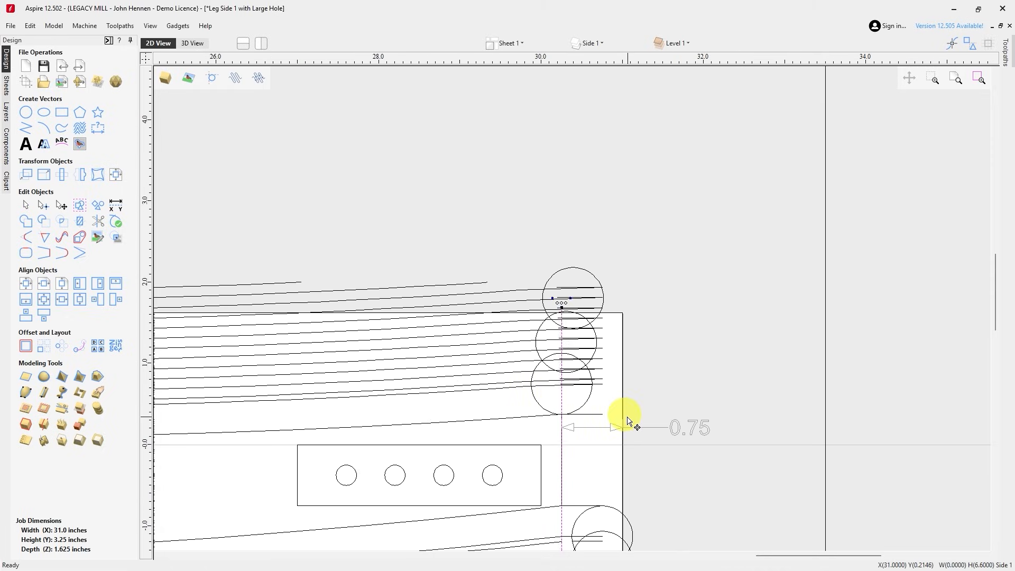
Trim the upper clearing curves back to the vertical line at the 0.75 inch end with Interactive Vector Trim.
scroll(617, 261, up, 2)
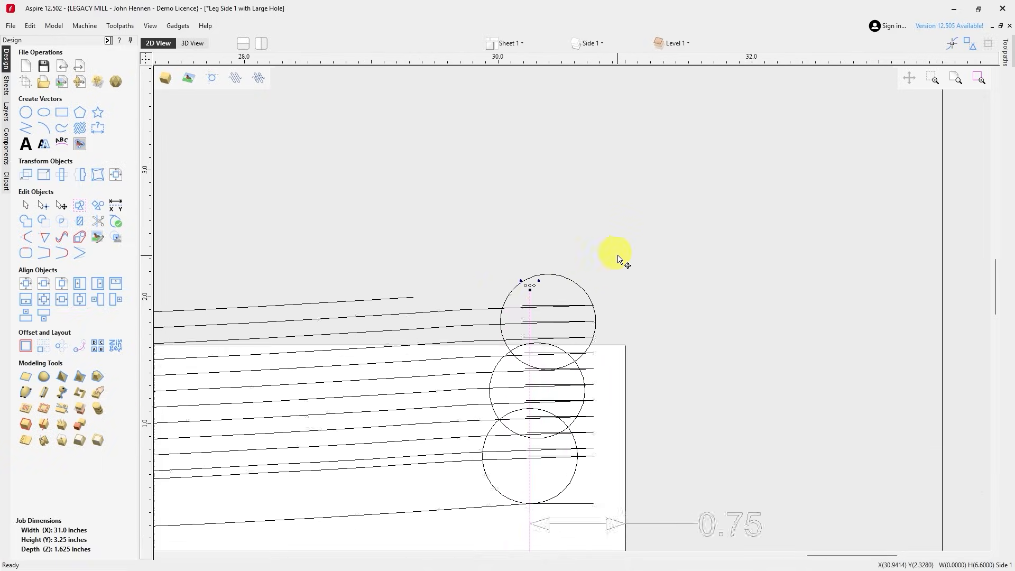
scroll(508, 314, up, 2)
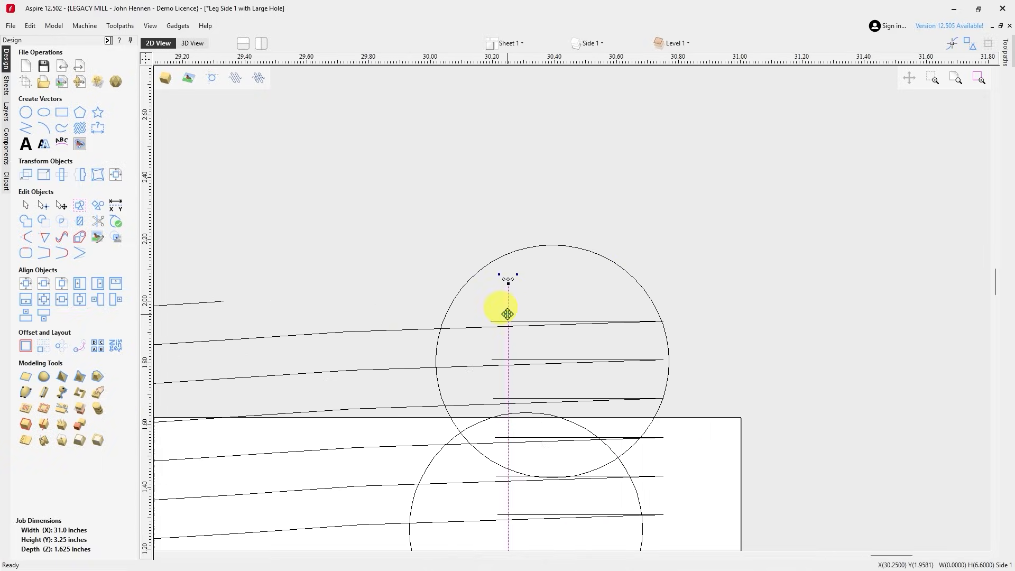
click(99, 221)
click(532, 361)
click(532, 322)
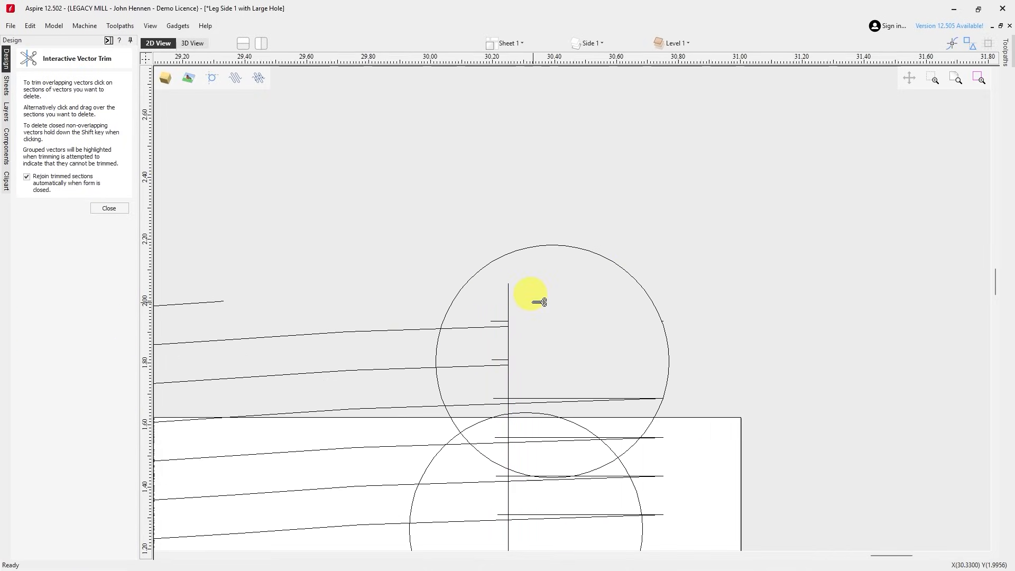
click(549, 399)
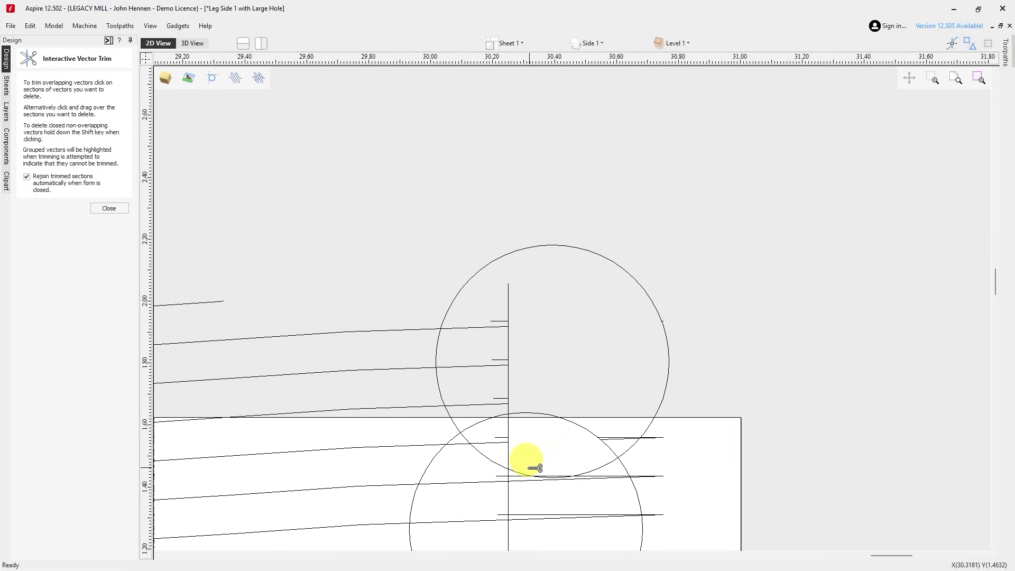
scroll(524, 468, down, 2)
scroll(523, 467, up, 5)
click(526, 443)
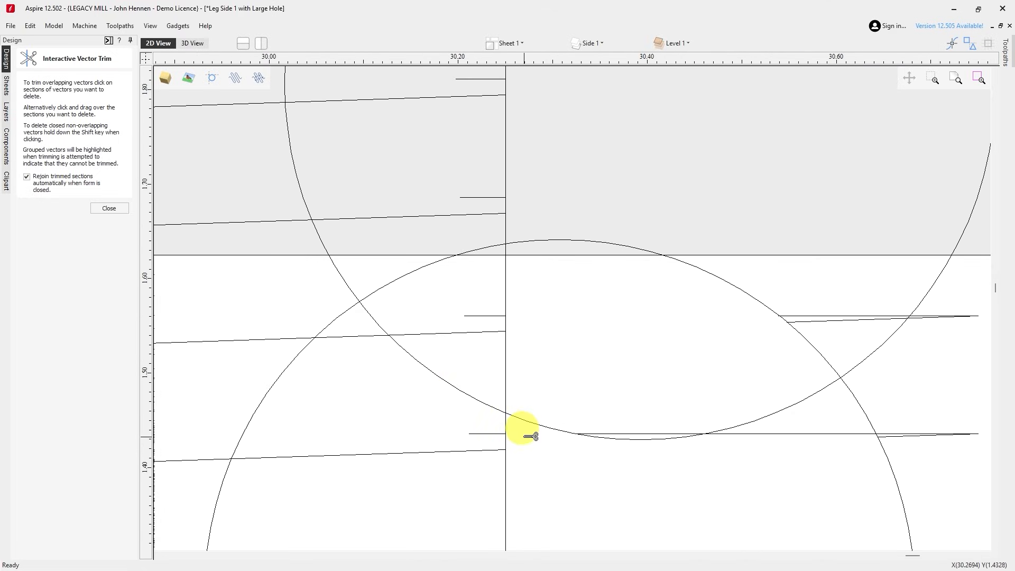
scroll(563, 352, down, 2)
scroll(549, 421, down, 1)
scroll(566, 422, up, 2)
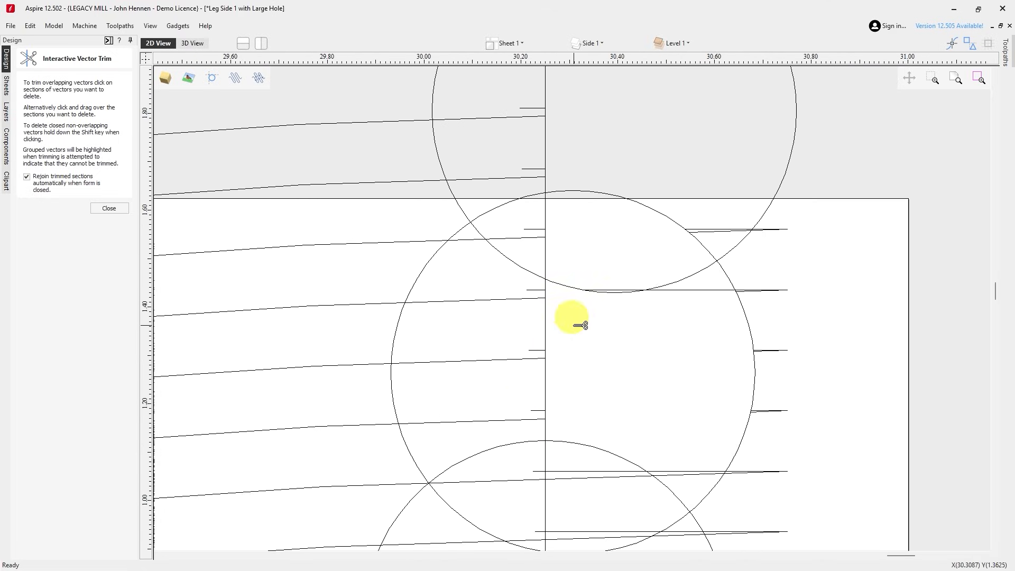
scroll(550, 438, down, 5)
scroll(544, 437, up, 3)
drag(595, 400, 584, 283)
key(Escape)
Delete the leftover short segments of the upper clearing curves beyond the vertical line at the 0.75 inch end.
scroll(583, 285, down, 2)
scroll(585, 256, down, 3)
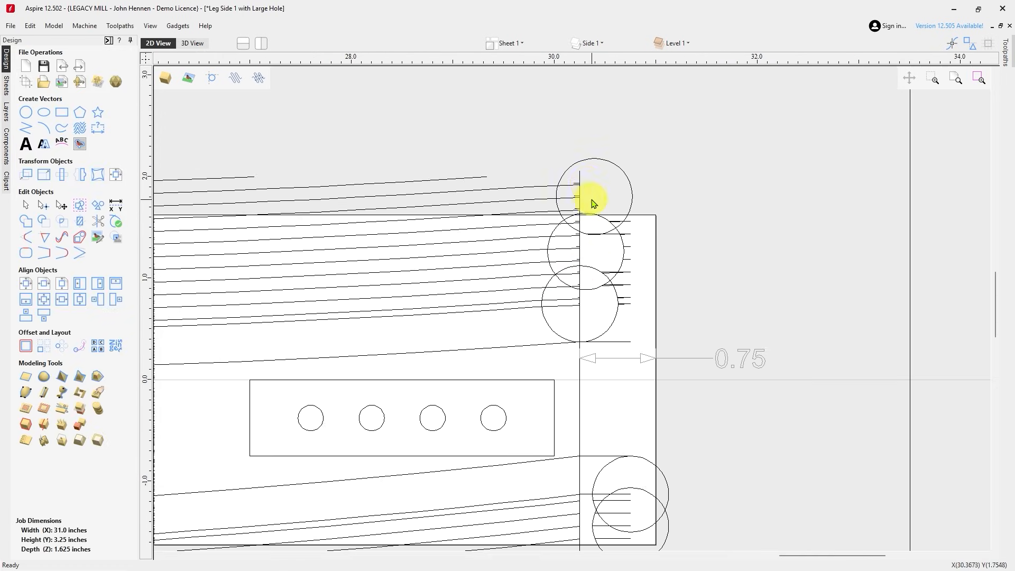
drag(562, 175, 651, 317)
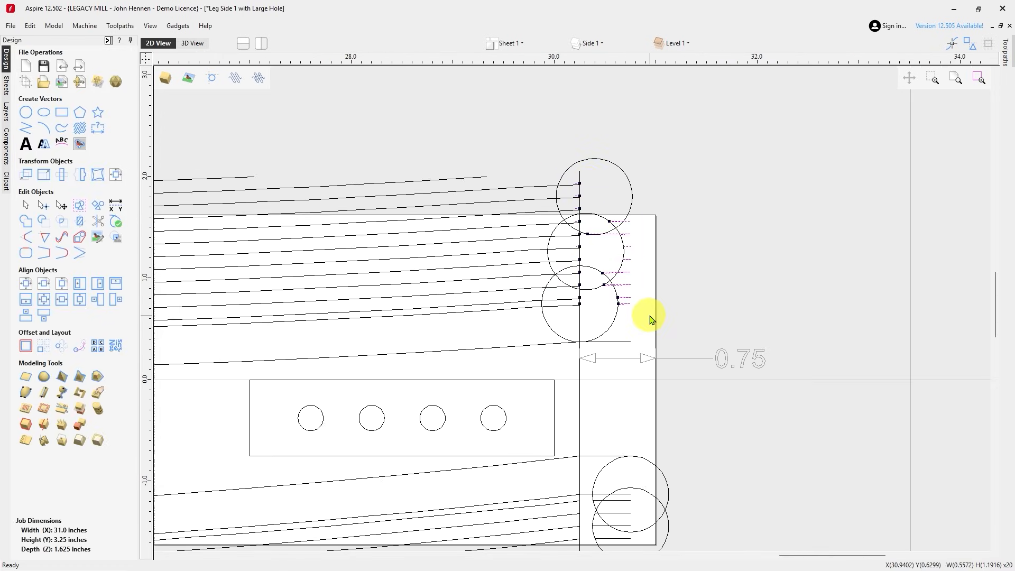
key(Delete)
Delete the vertical trimming line at the leg's 0.75 inch end.
scroll(630, 278, down, 2)
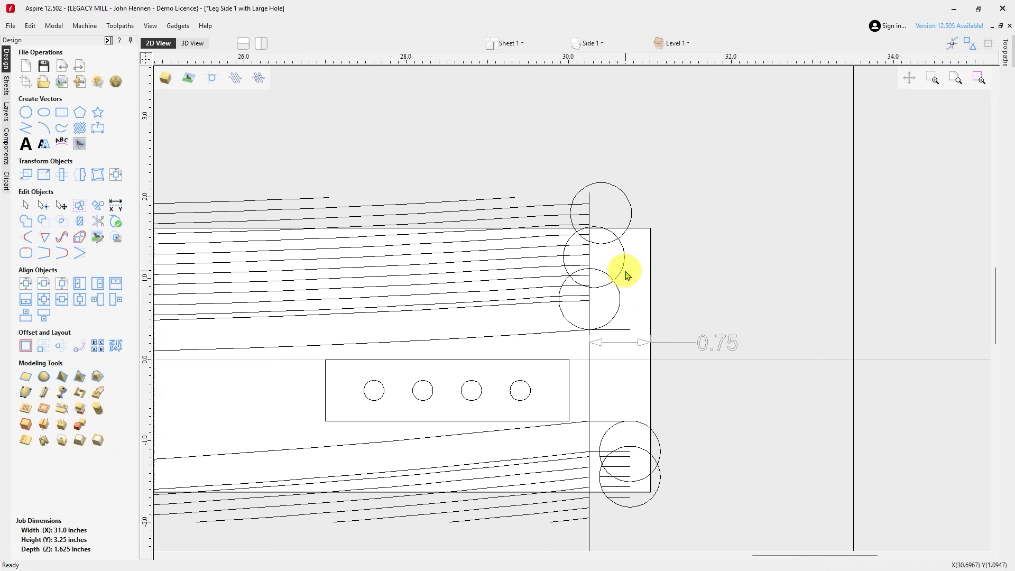
scroll(630, 274, down, 1)
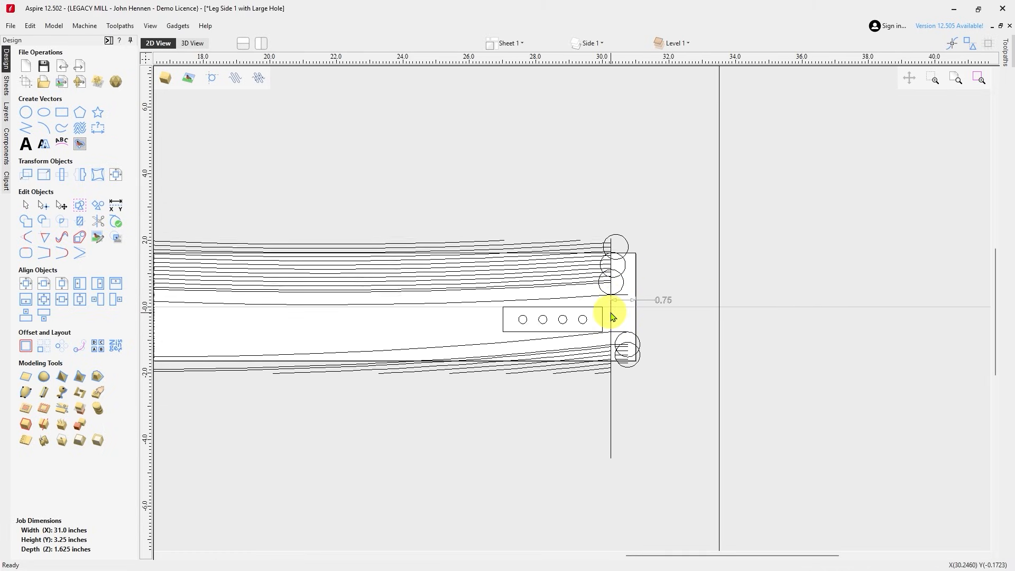
scroll(691, 314, down, 1)
scroll(689, 311, down, 1)
click(640, 381)
key(Delete)
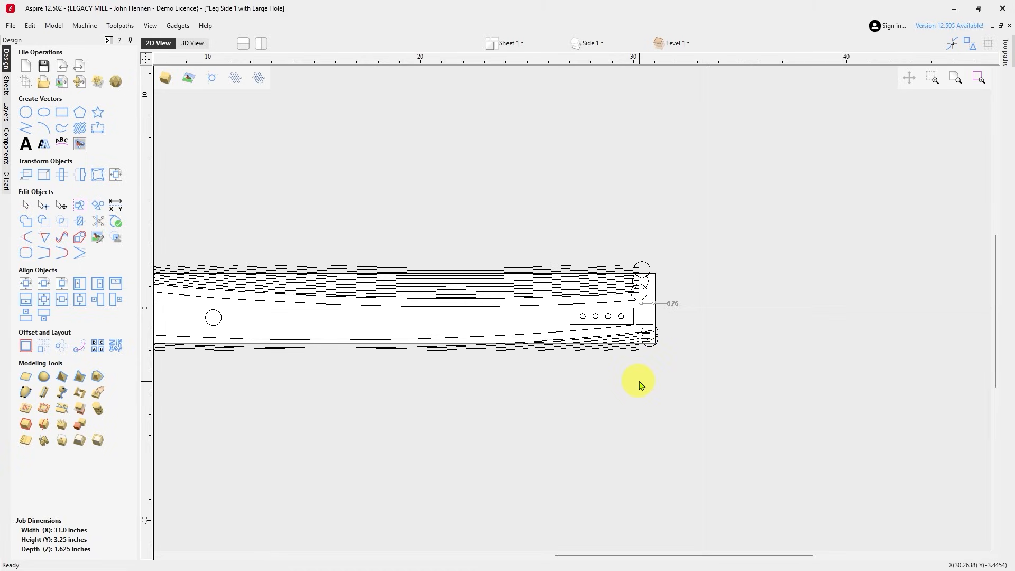
Open the Profile 1 toolpath and set its start depth to 0 and cut depth to 3.25 inches.
scroll(678, 345, down, 2)
scroll(617, 310, up, 1)
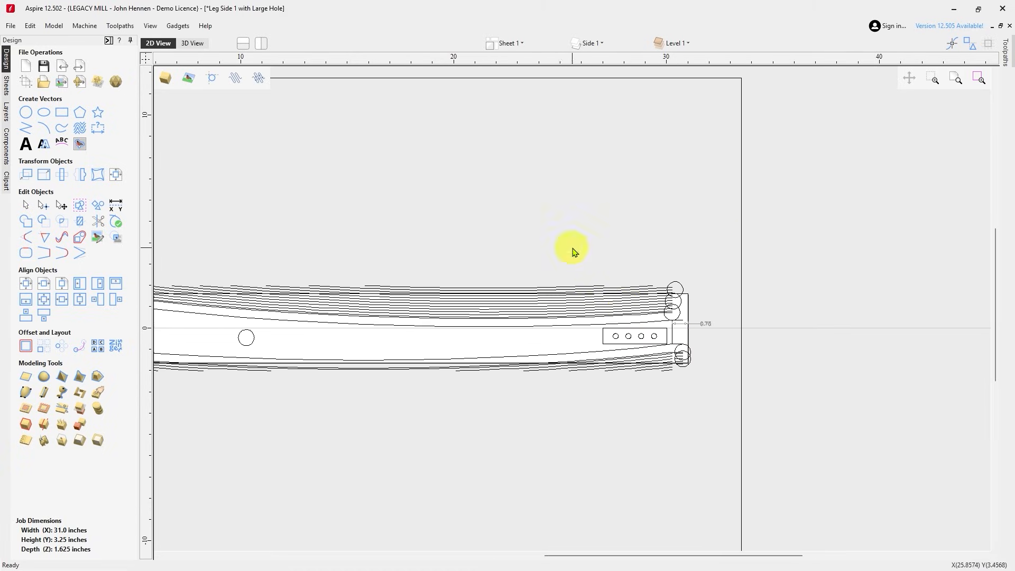
click(108, 40)
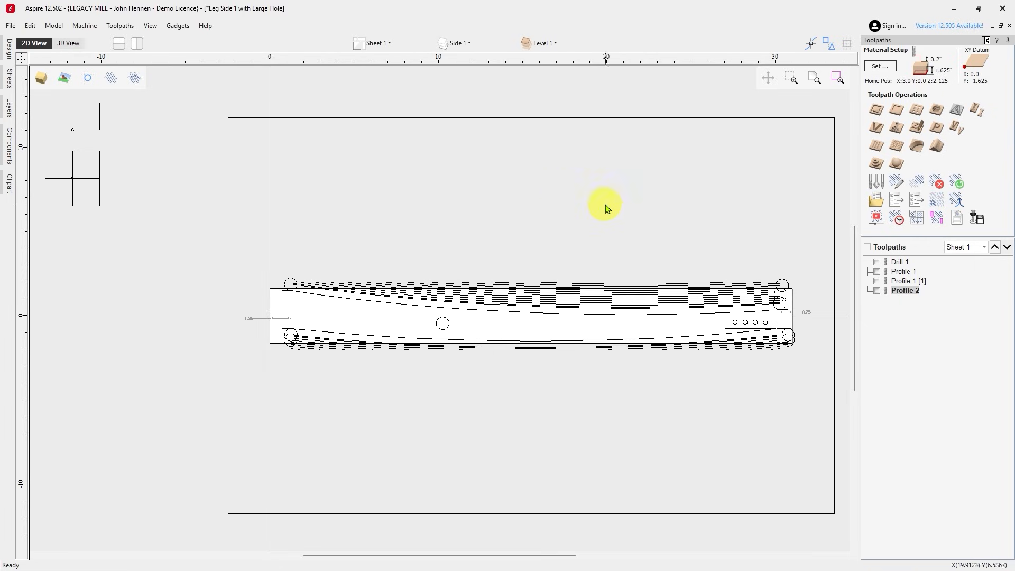
double_click(899, 272)
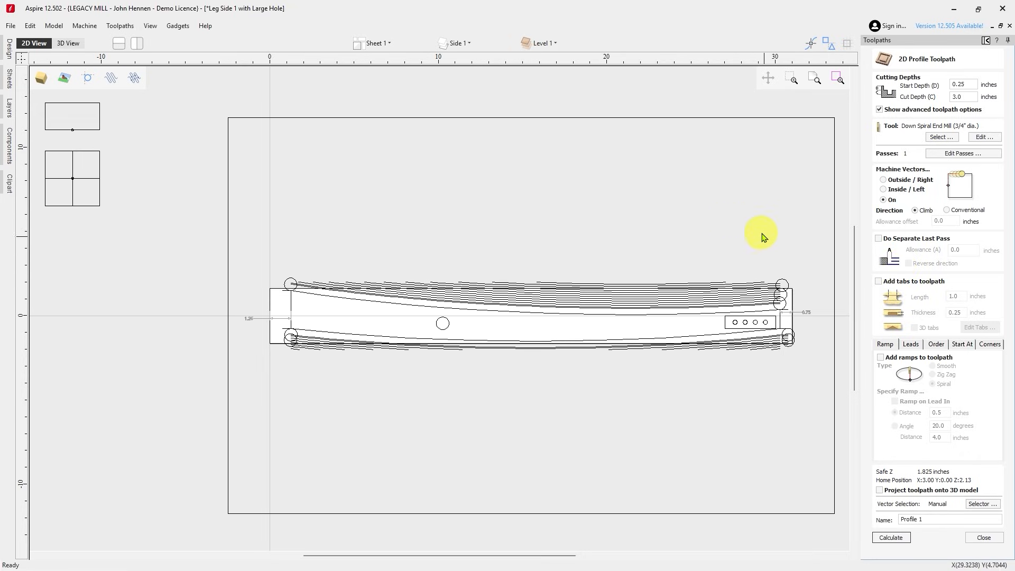
click(960, 84)
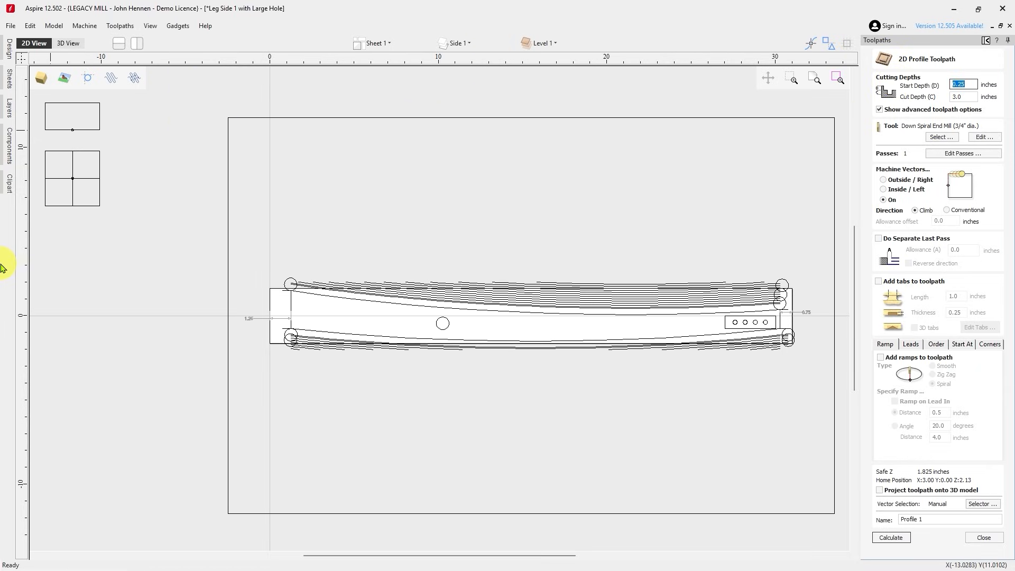
text(0)
key(Tab)
text(3.2)
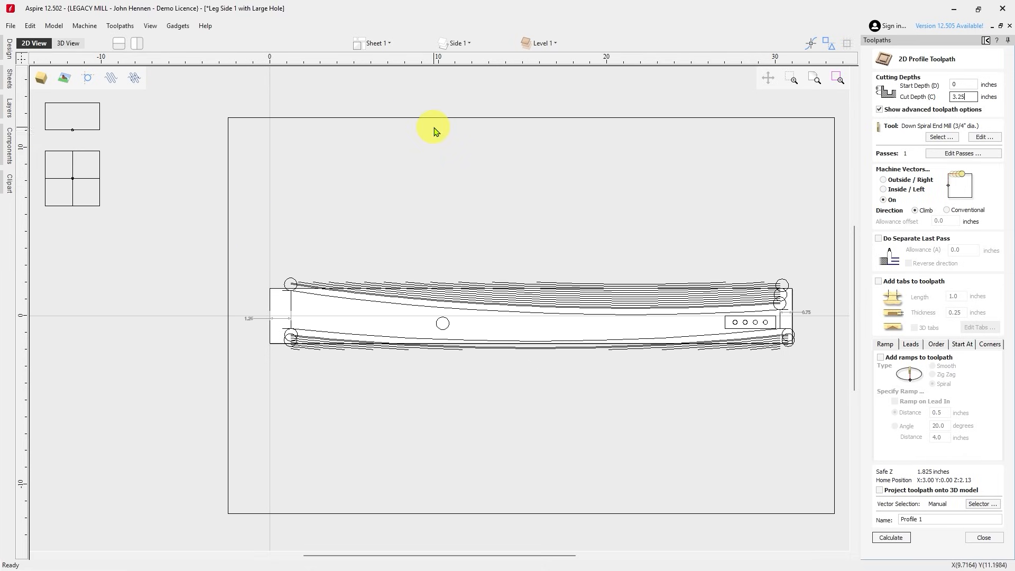
Check the pass depth in the settings of the 3/4" down spiral end mill used by Profile 1.
click(984, 136)
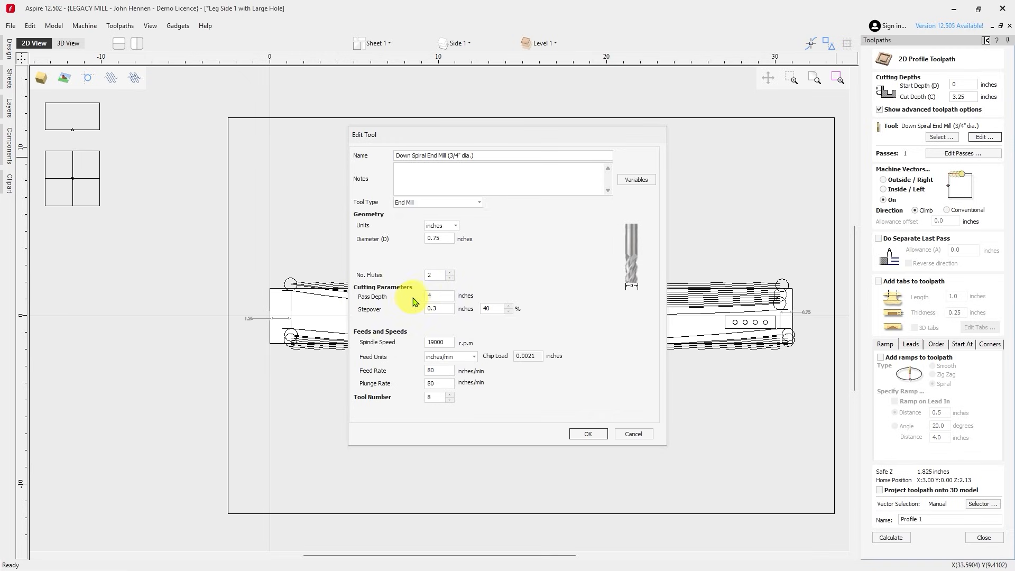
double_click(430, 296)
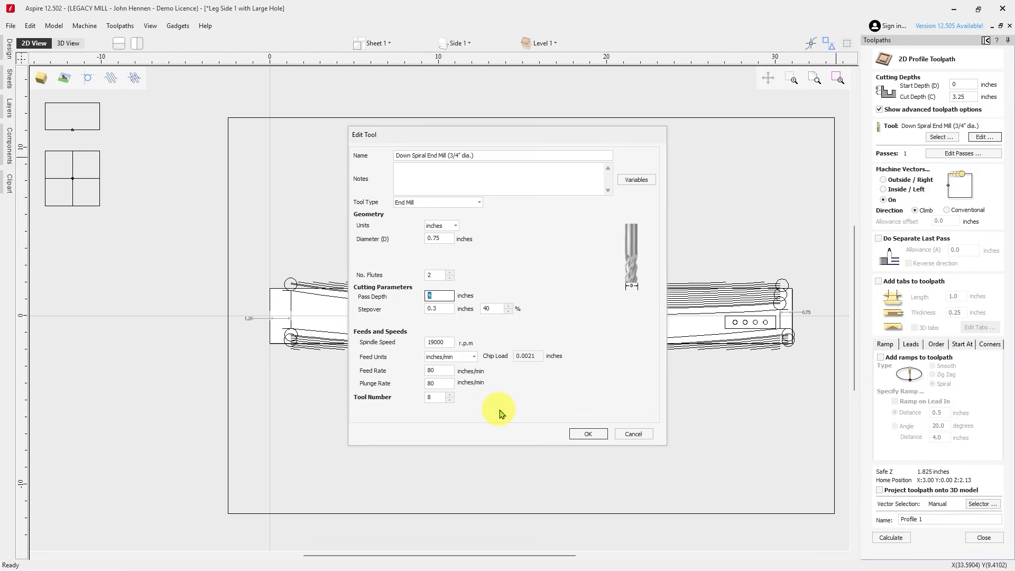
click(588, 436)
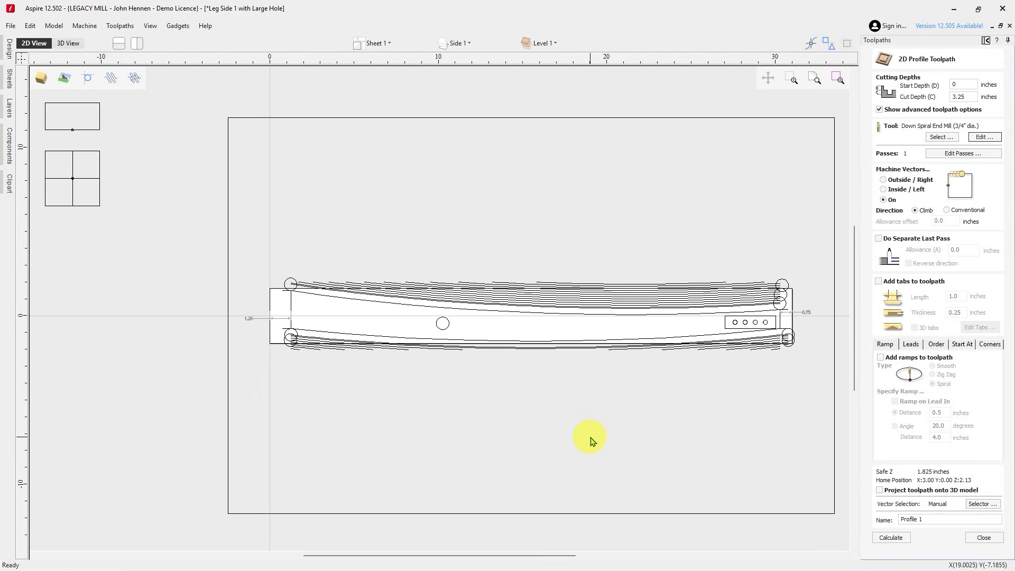
scroll(594, 302, up, 2)
scroll(544, 295, down, 1)
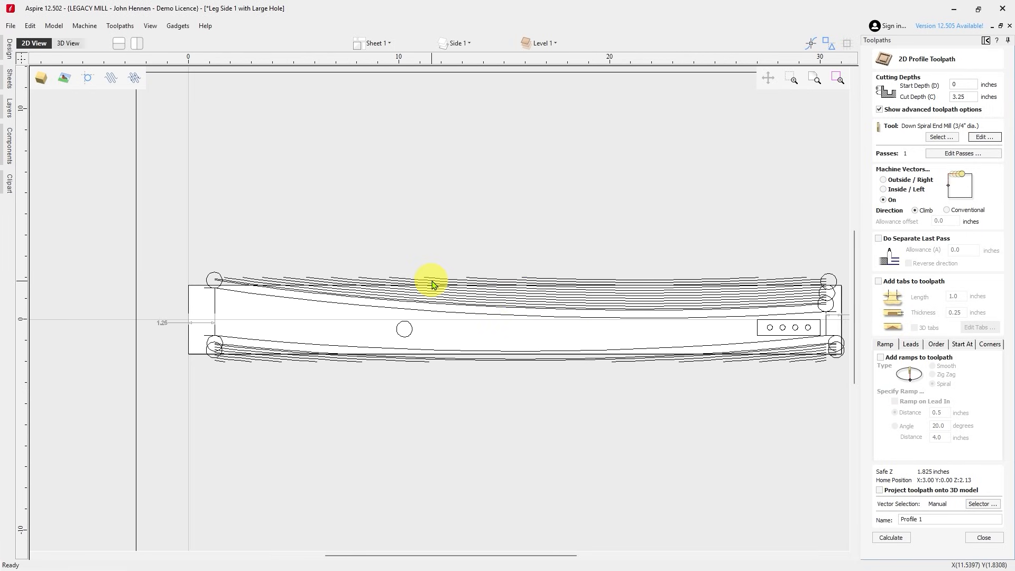
scroll(432, 285, down, 1)
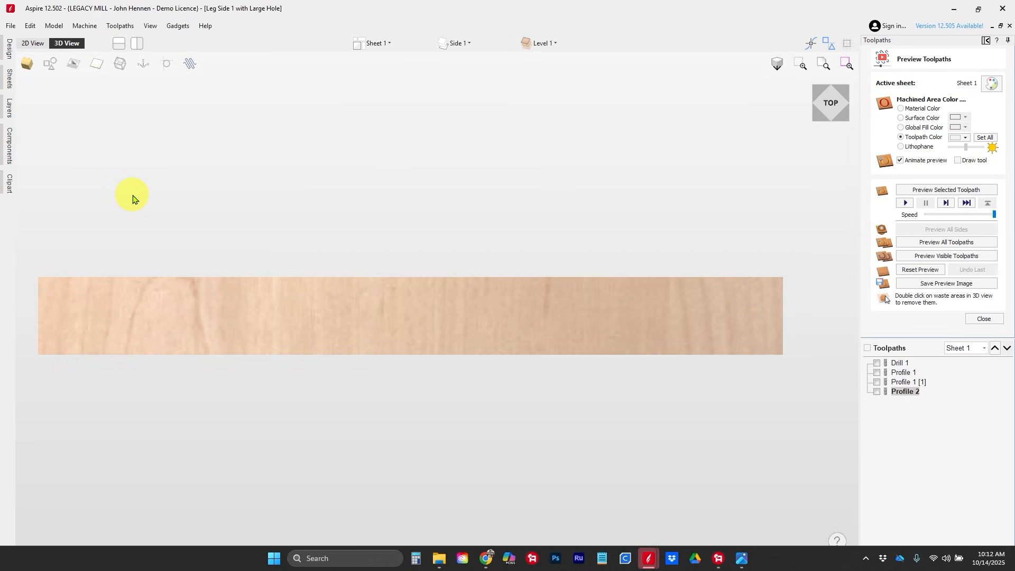
Preview all toolpaths of the leg side with the large hole in the 3D view.
click(34, 45)
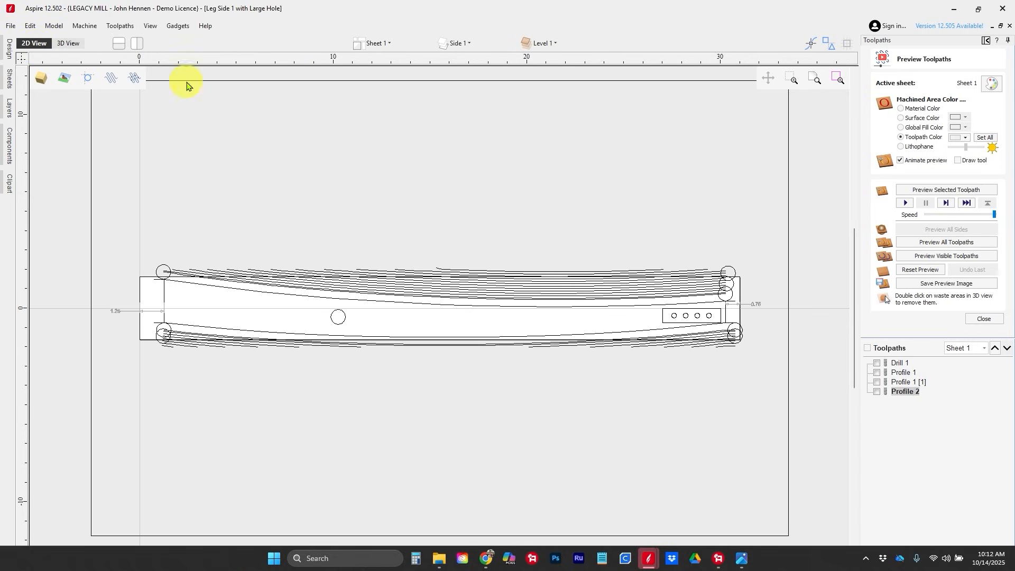
click(69, 42)
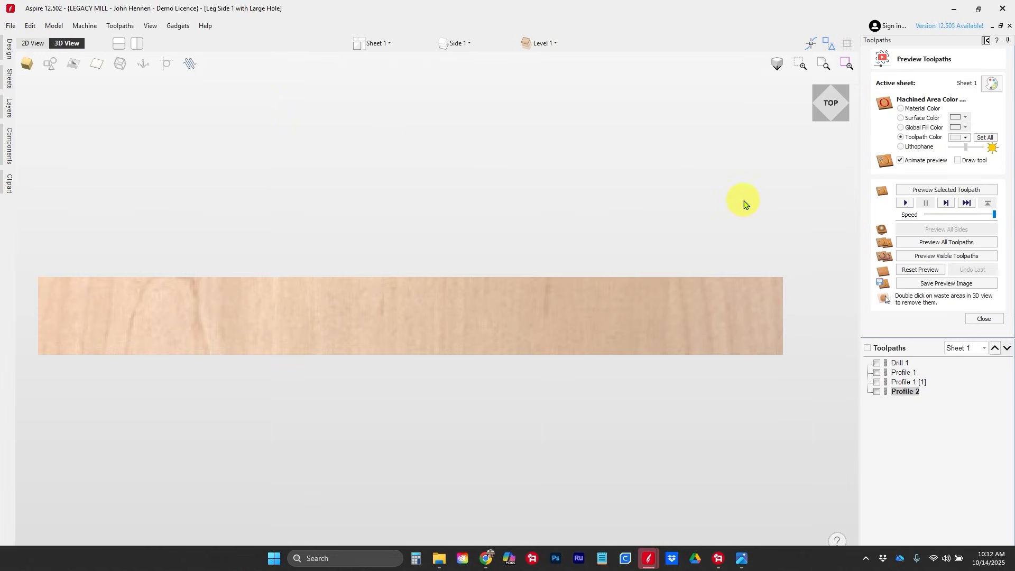
click(932, 243)
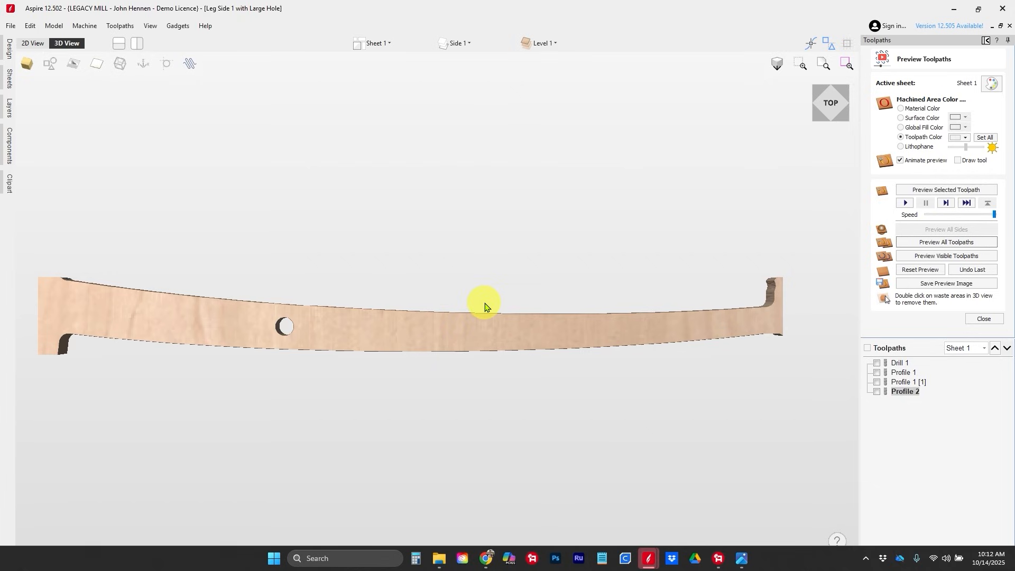
Switch to the Leg Side 2 with Small Holes project and inspect the vectors assigned to its Profile 1 toolpath.
key(ctrl)
key(ctrl)
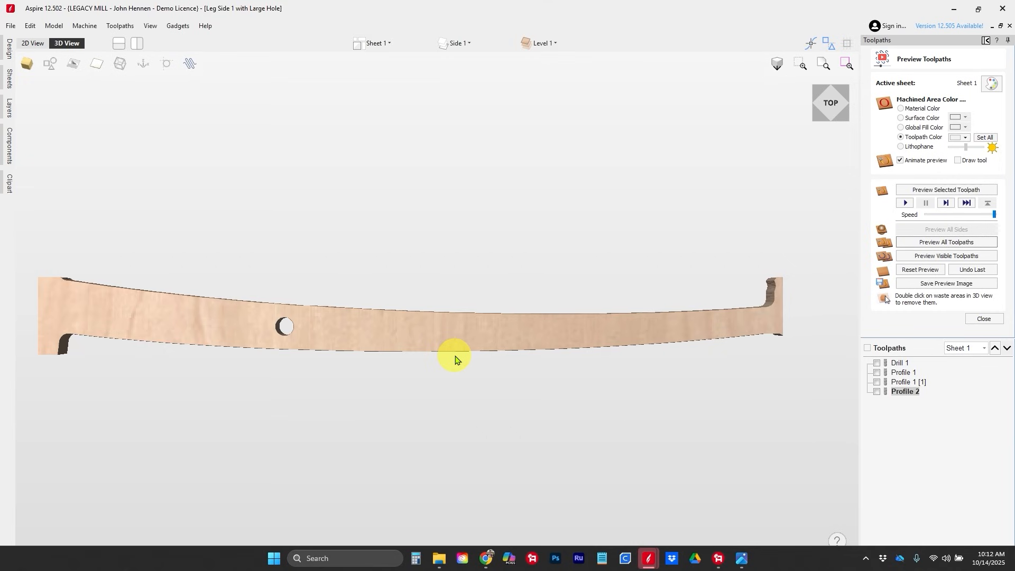
key(ctrl+alt+Tab)
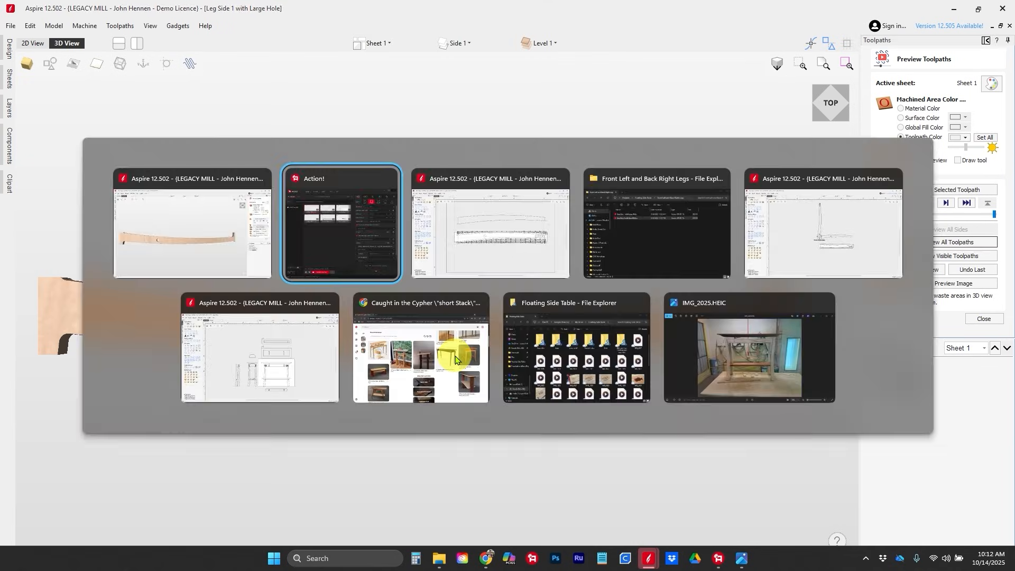
click(454, 201)
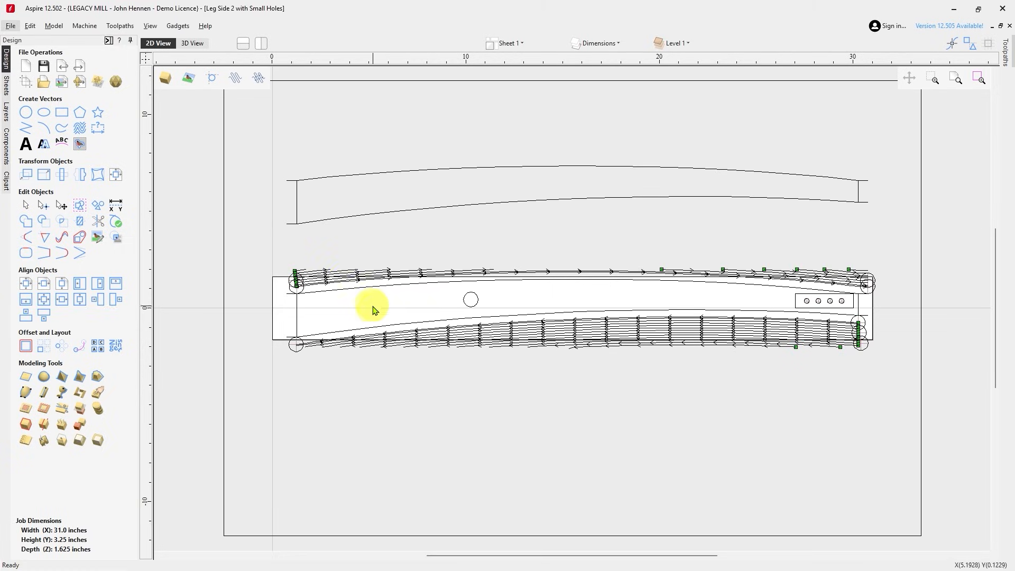
click(109, 41)
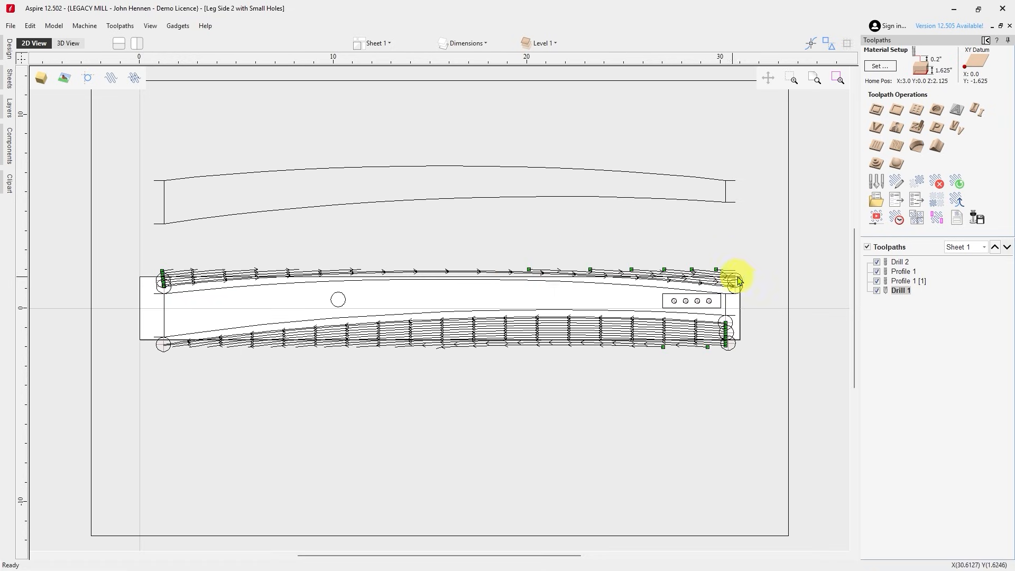
double_click(900, 272)
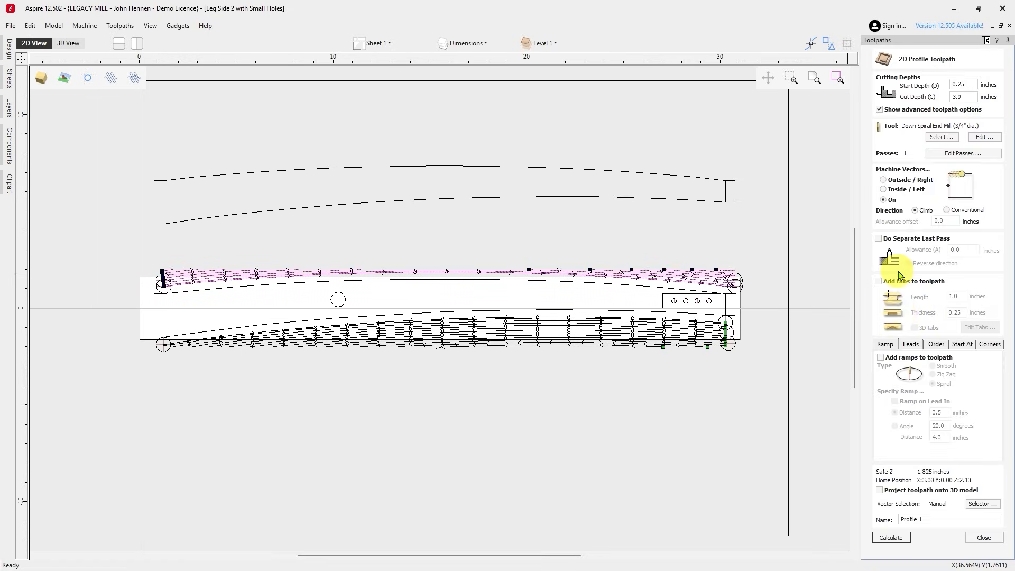
click(983, 538)
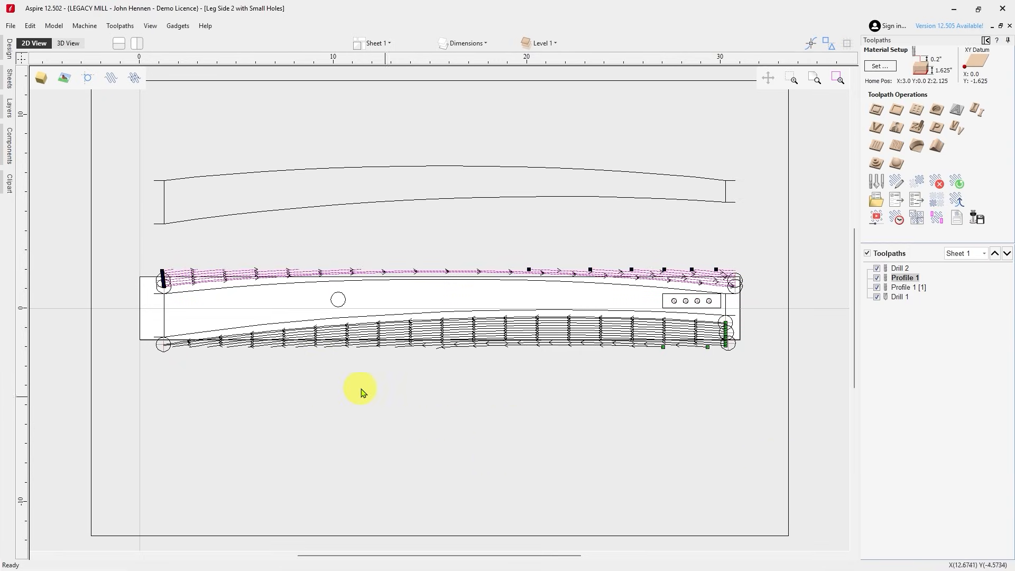
click(323, 378)
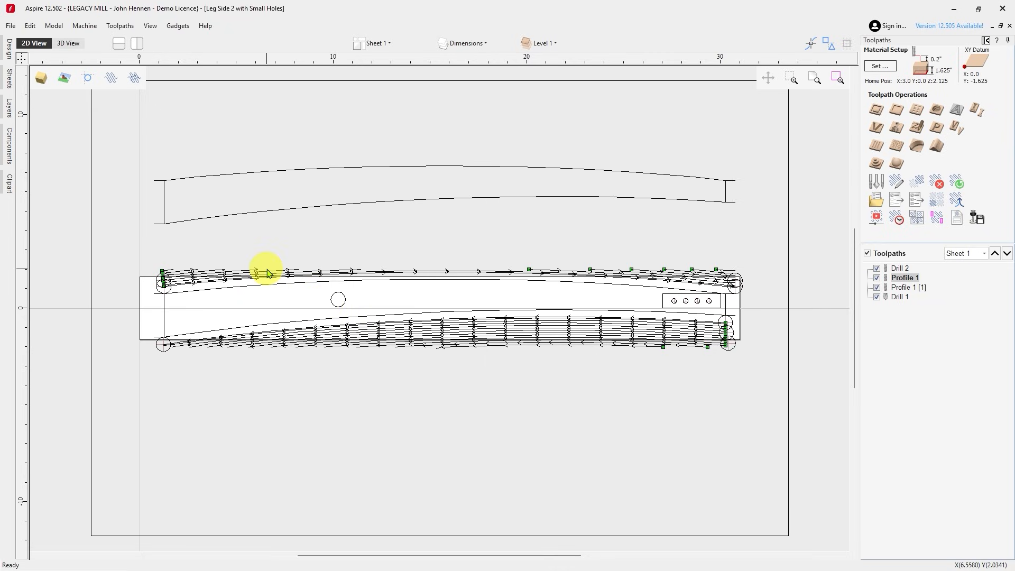
Preview all toolpaths of the leg side with small holes and close both leg-side project windows.
click(876, 217)
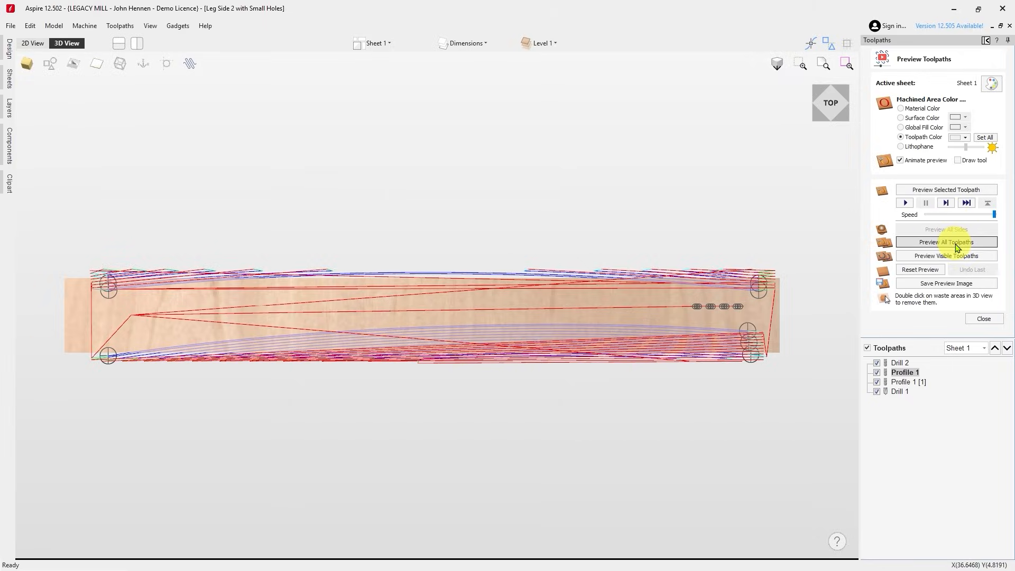
click(957, 244)
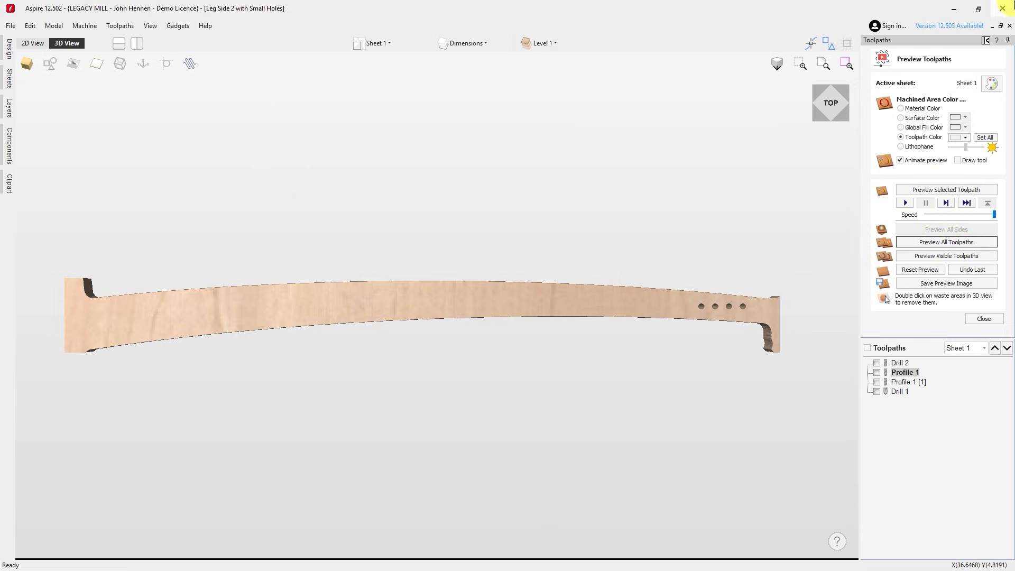
click(1001, 7)
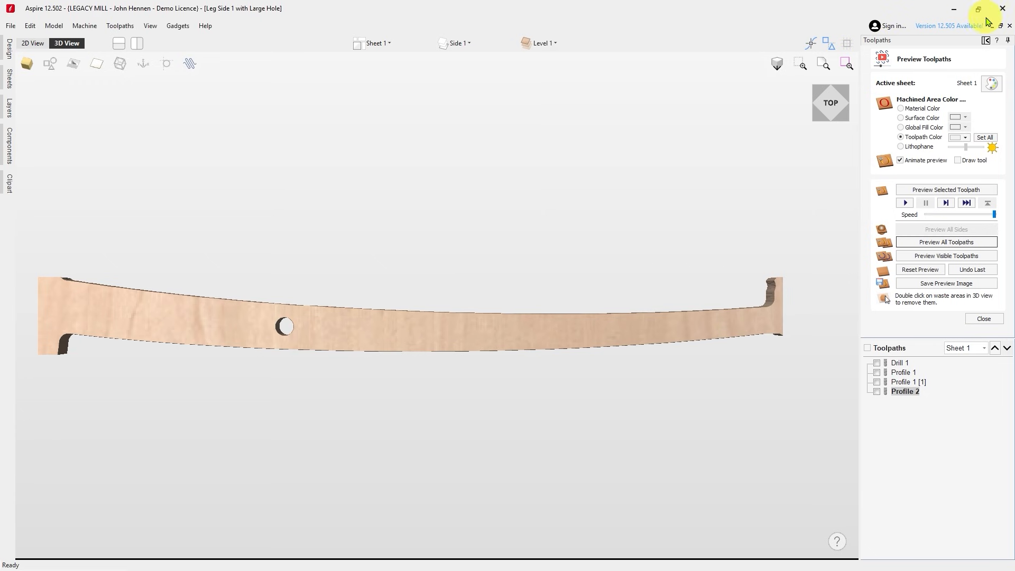
click(1004, 9)
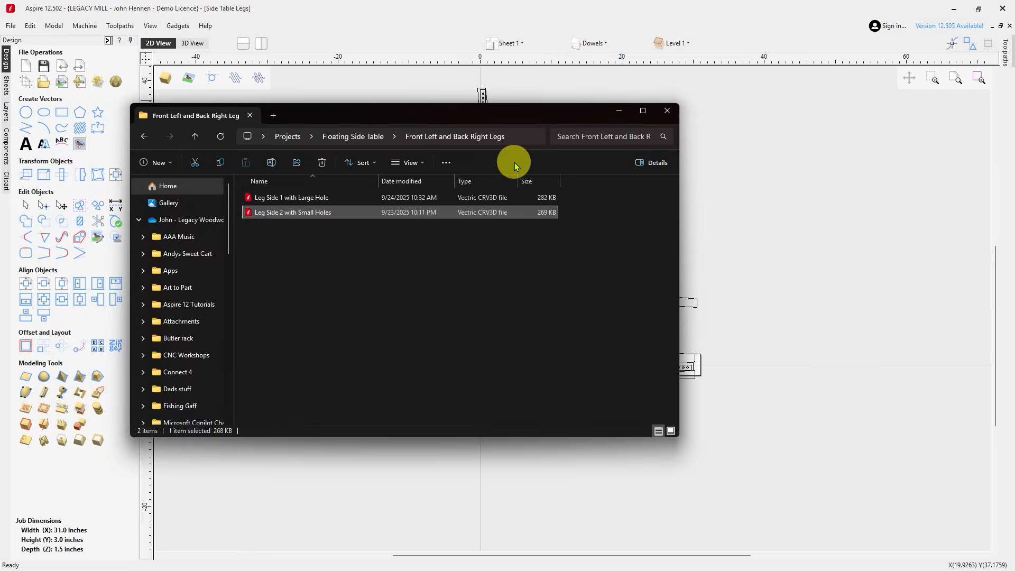